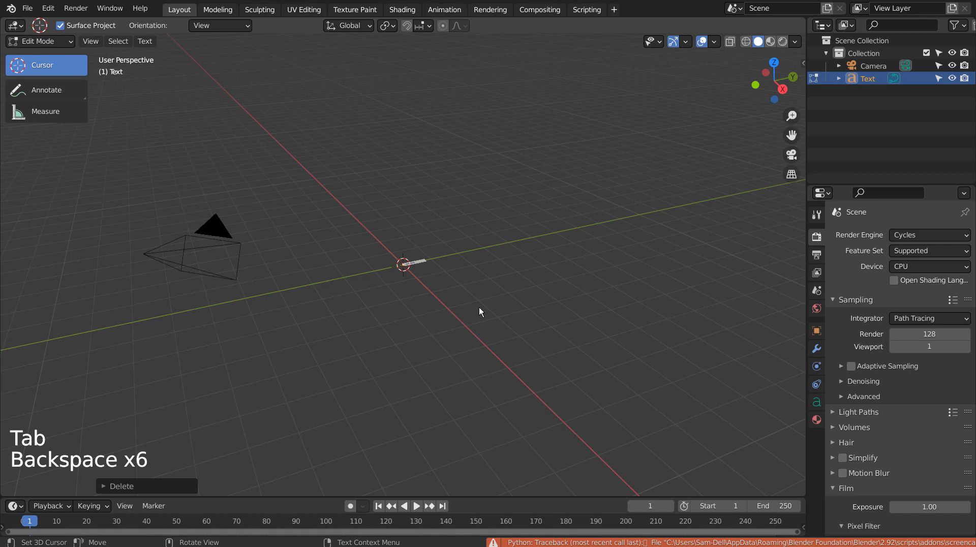
Enter YOUR LOGO as the text object's content and return to Object Mode.
{"action": "type", "text": "YOUR LOGO"}
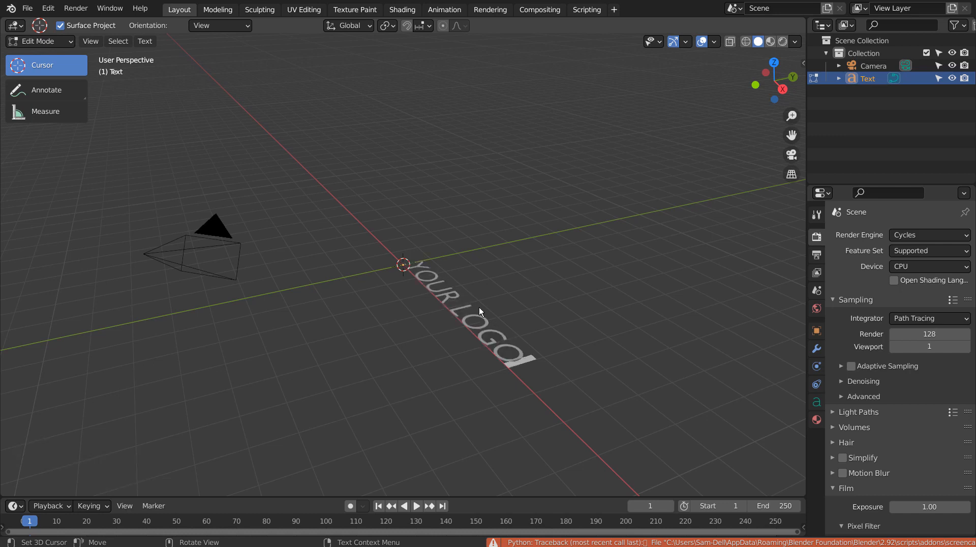
{"action": "type", "text": "n"}
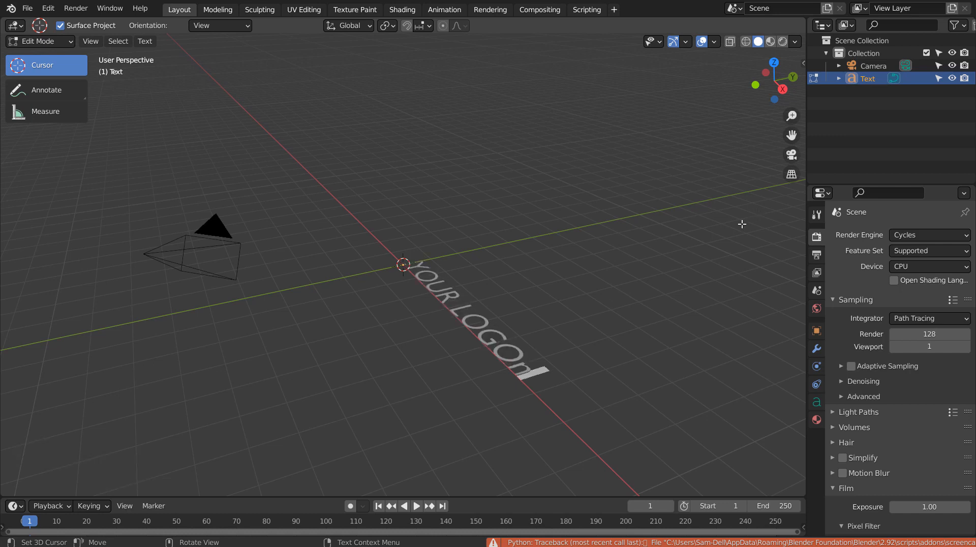
{"action": "key", "text": "BackSpace"}
{"action": "key", "text": "Tab"}
Enable the Screencast Keys display for the viewport.
{"action": "key", "text": "n"}
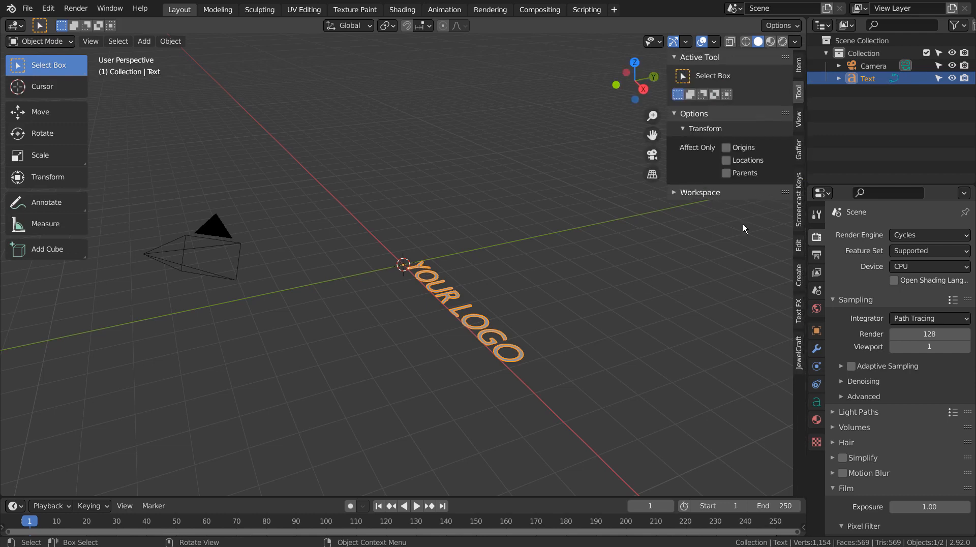
{"action": "left_click", "coordinate": [798, 197]}
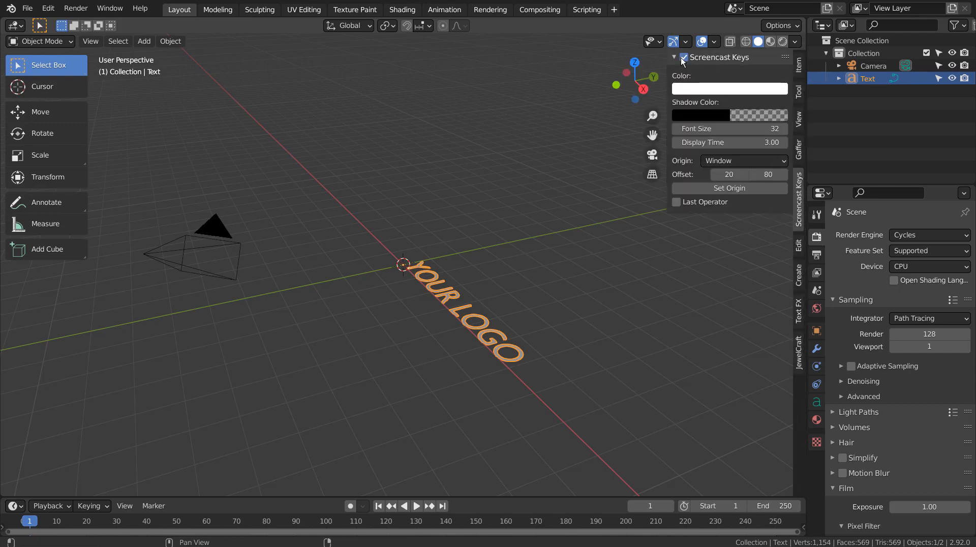
{"action": "left_click", "coordinate": [799, 65]}
Stand the text upright by rotating it 90° about the X axis.
{"action": "type", "text": "nr"}
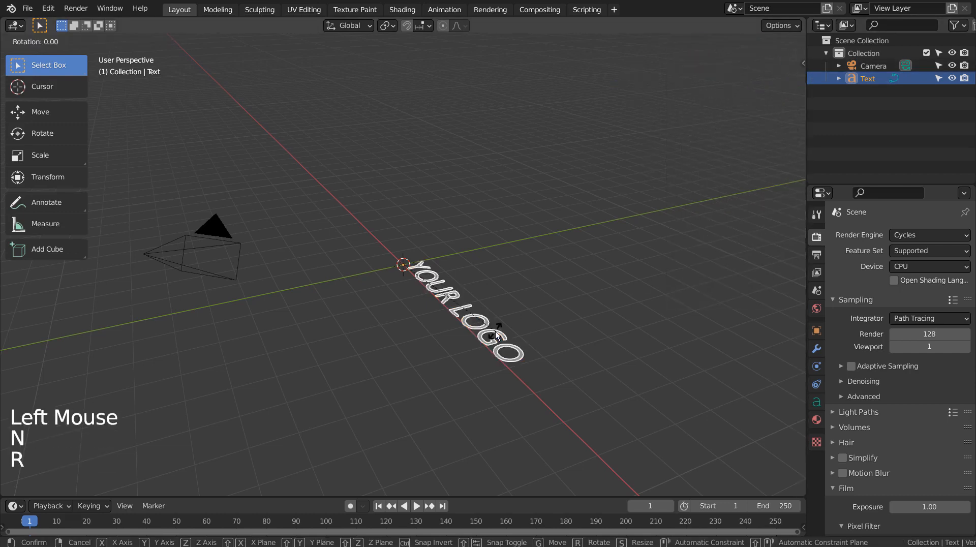
{"action": "type", "text": "x90"}
{"action": "key", "text": "Return"}
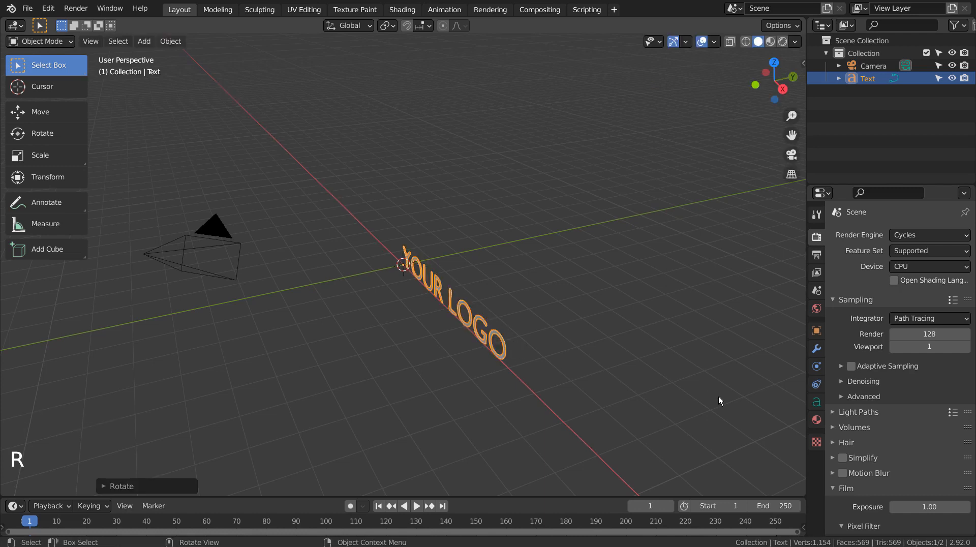
Give the text depth by setting its geometry extrusion to about 0.14 m.
{"action": "left_click", "coordinate": [816, 401]}
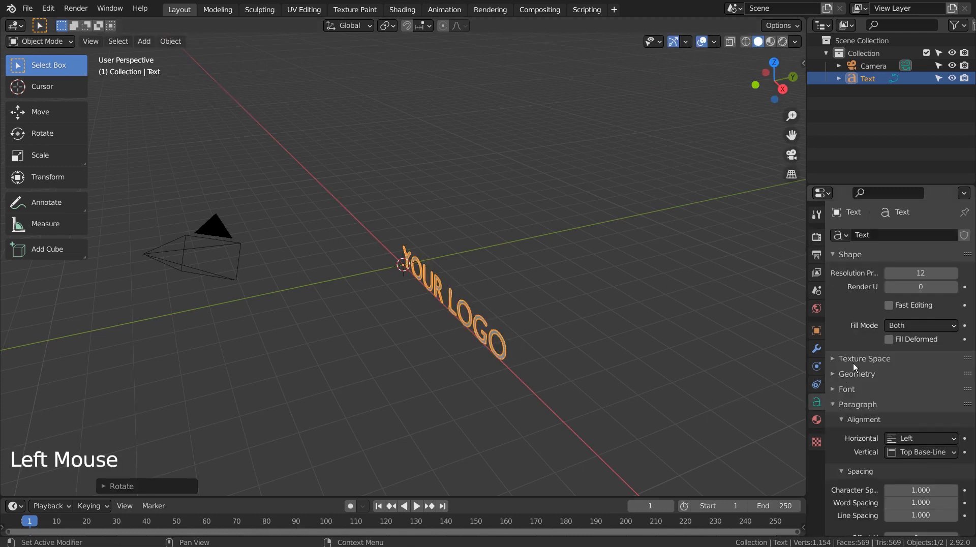
{"action": "left_click", "coordinate": [834, 381]}
{"action": "left_click_drag", "start_coordinate": [899, 406], "coordinate": [921, 406]}
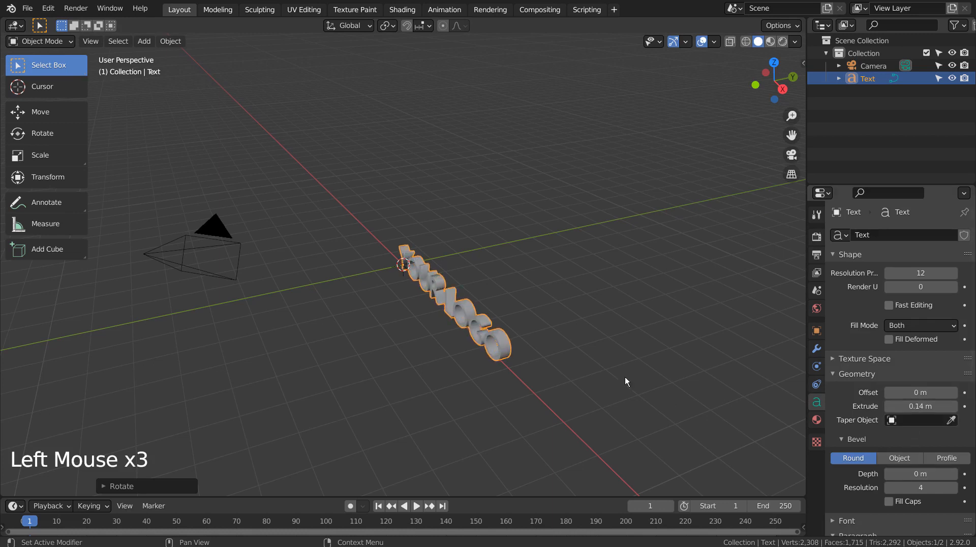
Load ObelixProBIt-cyr.ttf from the Windows Fonts folder as the text's regular font.
{"action": "scroll", "coordinate": [625, 381], "scroll_direction": "up", "scroll_amount": 4}
{"action": "middle_click_drag", "start_coordinate": [625, 381], "coordinate": [531, 340]}
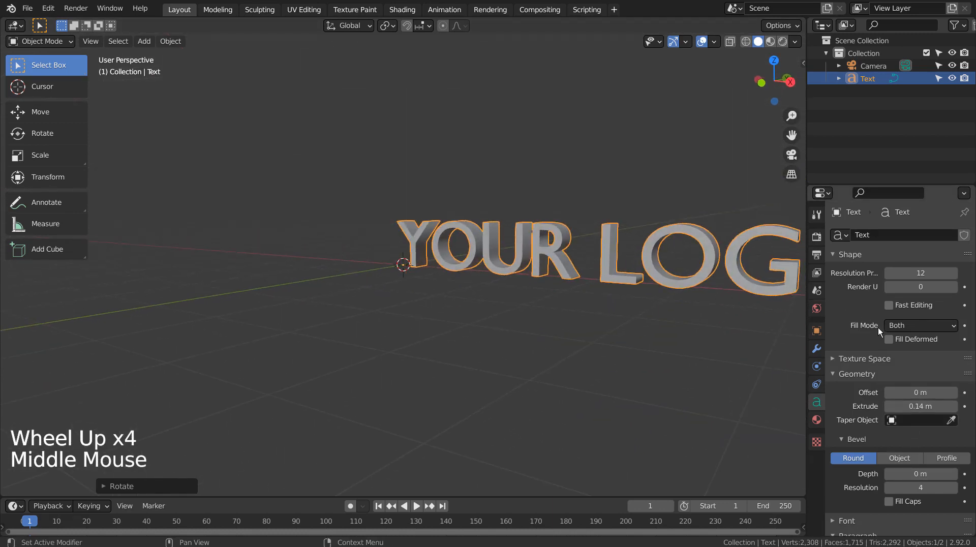
{"action": "scroll", "coordinate": [878, 298], "scroll_direction": "up", "scroll_amount": 3}
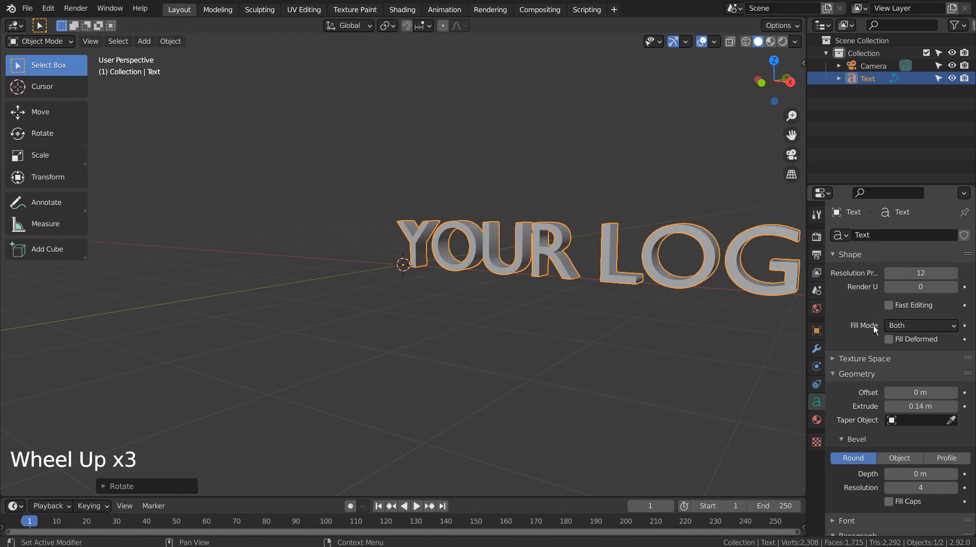
{"action": "scroll", "coordinate": [873, 329], "scroll_direction": "down", "scroll_amount": 3}
{"action": "left_click", "coordinate": [834, 459]}
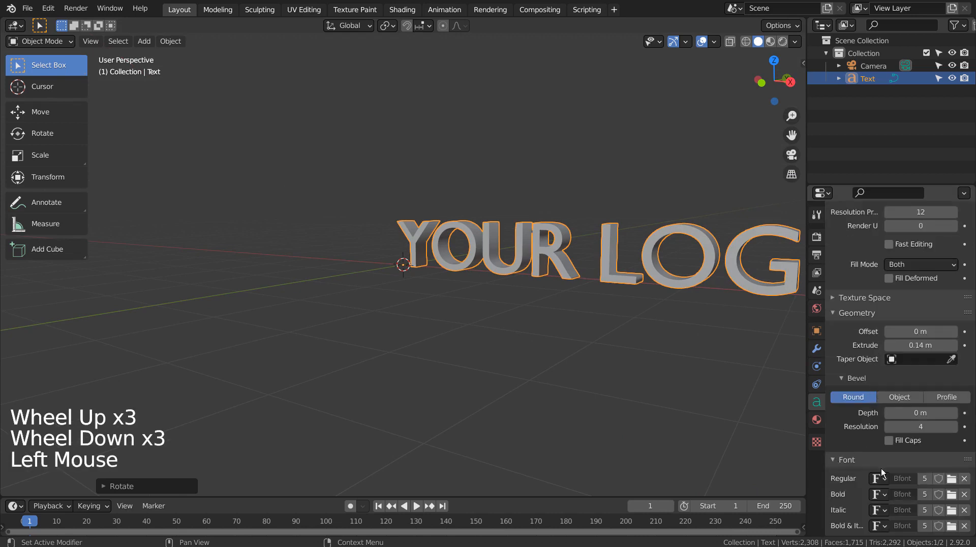
{"action": "left_click", "coordinate": [951, 479]}
{"action": "scroll", "coordinate": [675, 366], "scroll_direction": "down", "scroll_amount": 6}
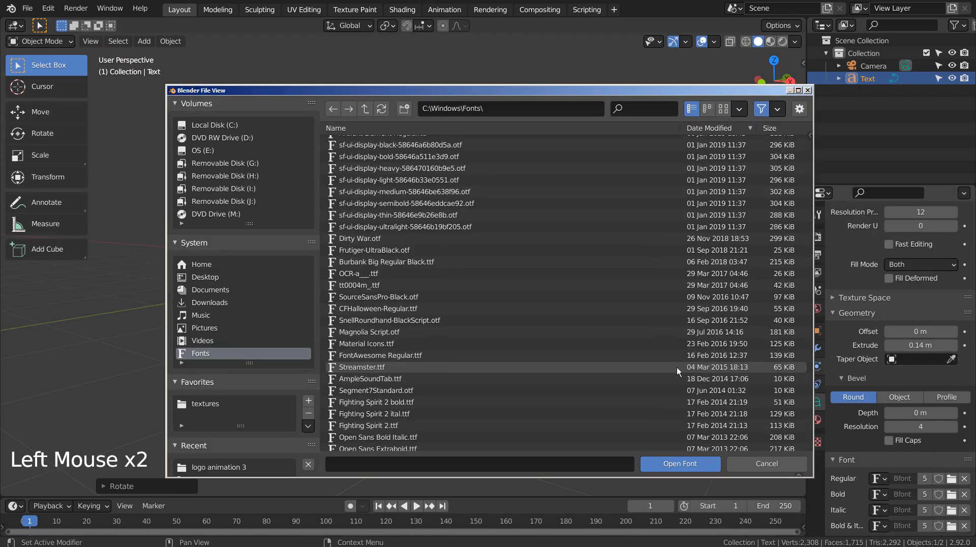
{"action": "scroll", "coordinate": [600, 365], "scroll_direction": "down", "scroll_amount": 5}
{"action": "double_click", "coordinate": [658, 371]}
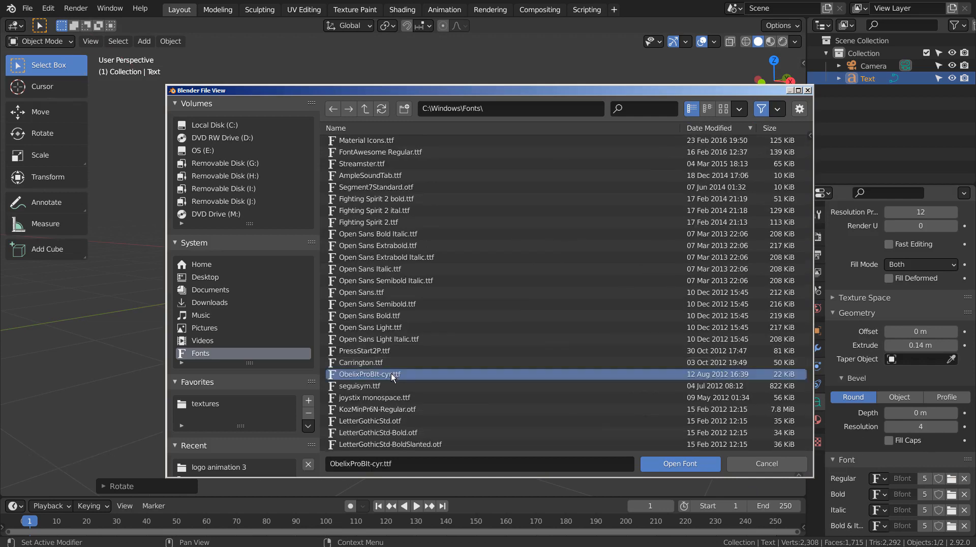
In front view, move the text along the X axis until it is centred on the world origin.
{"action": "middle_click_drag", "start_coordinate": [710, 307], "coordinate": [684, 309]}
{"action": "key", "text": "KP_1"}
{"action": "key", "text": "g"}
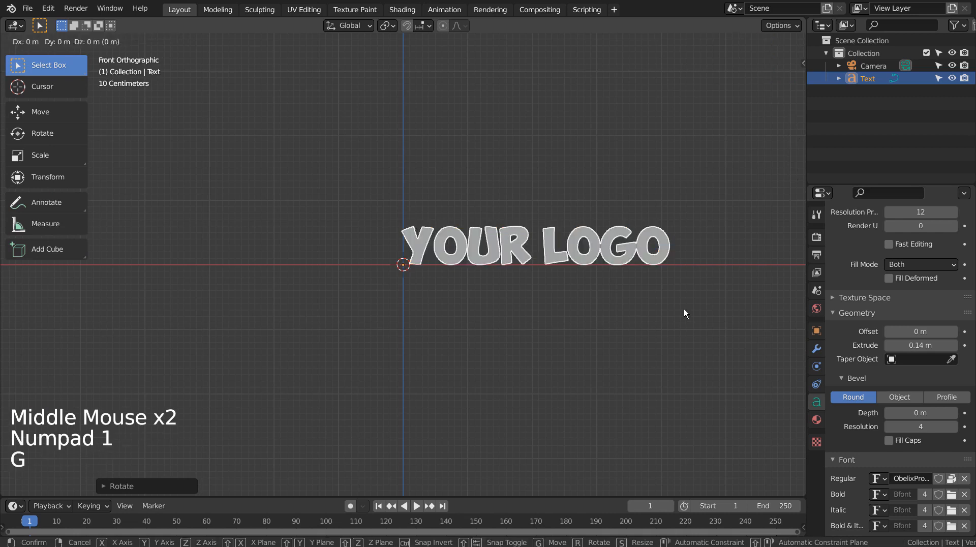
{"action": "left_click", "coordinate": [550, 306]}
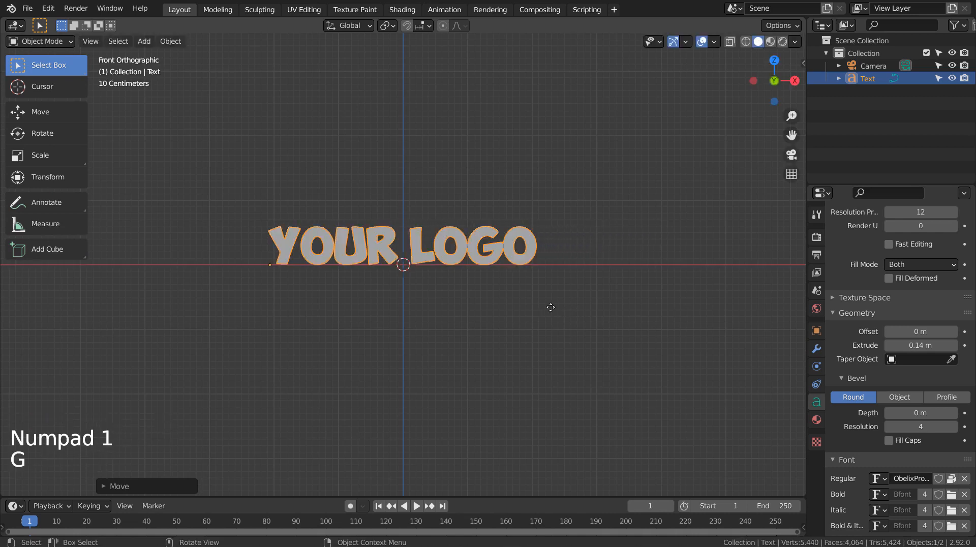
Set the text object's origin to its geometry.
{"action": "left_click", "coordinate": [164, 42]}
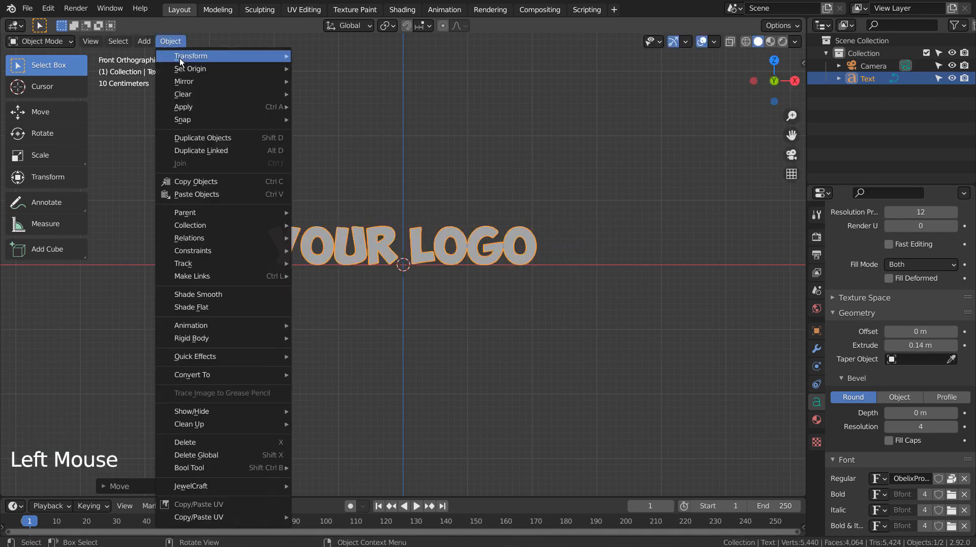
{"action": "mouse_move", "coordinate": [193, 69]}
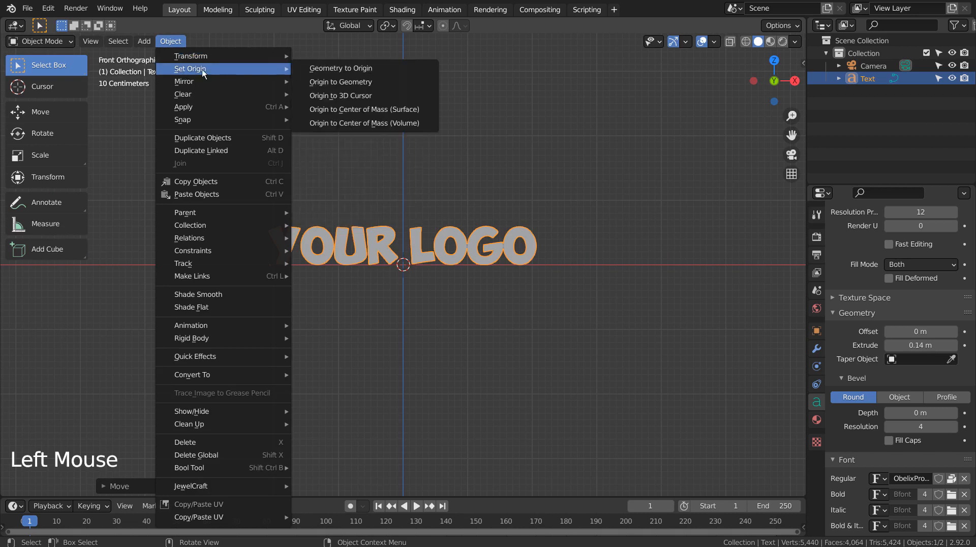
{"action": "left_click", "coordinate": [315, 82]}
{"action": "middle_click_drag", "start_coordinate": [524, 281], "coordinate": [498, 304]}
{"action": "left_click", "coordinate": [170, 42]}
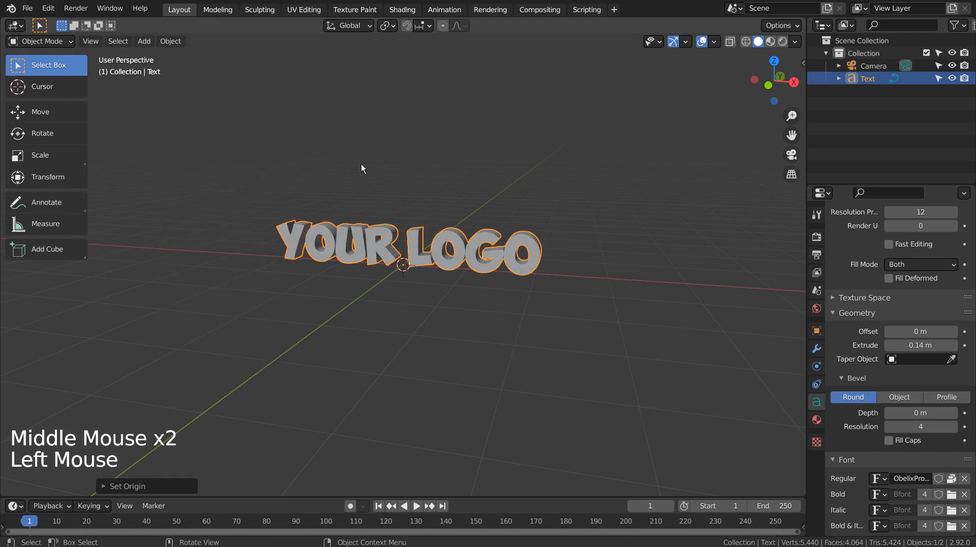
Add a cube at the world origin and scale it along X until it is slightly wider than the text.
{"action": "middle_click_drag", "start_coordinate": [361, 164], "coordinate": [361, 298]}
{"action": "left_click", "coordinate": [361, 299]}
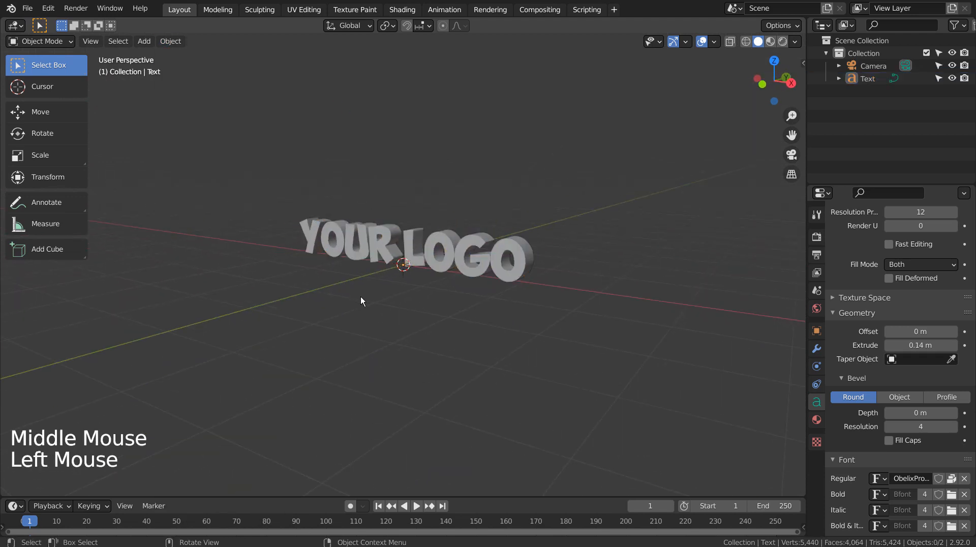
{"action": "key", "text": "shift+a"}
{"action": "mouse_move", "coordinate": [325, 245]}
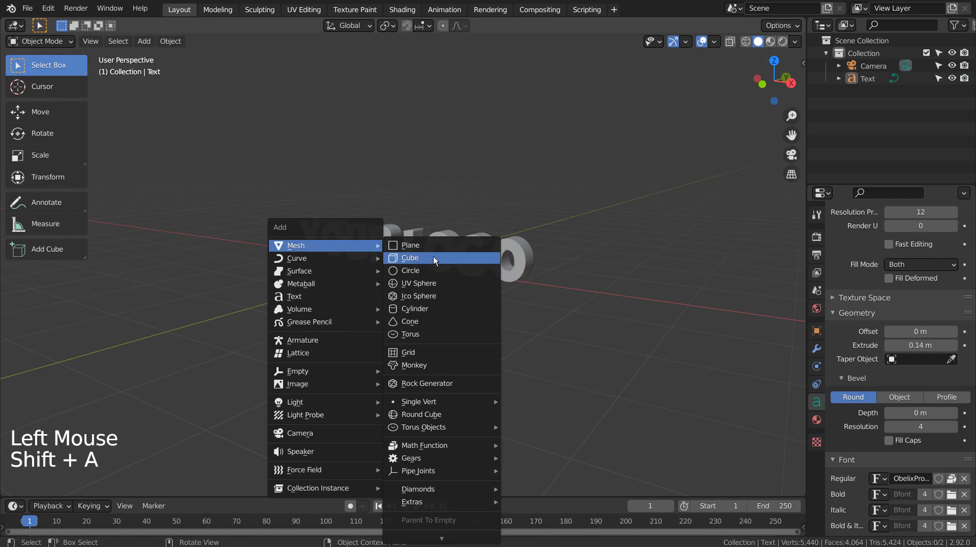
{"action": "left_click", "coordinate": [434, 256]}
{"action": "key", "text": "KP_1"}
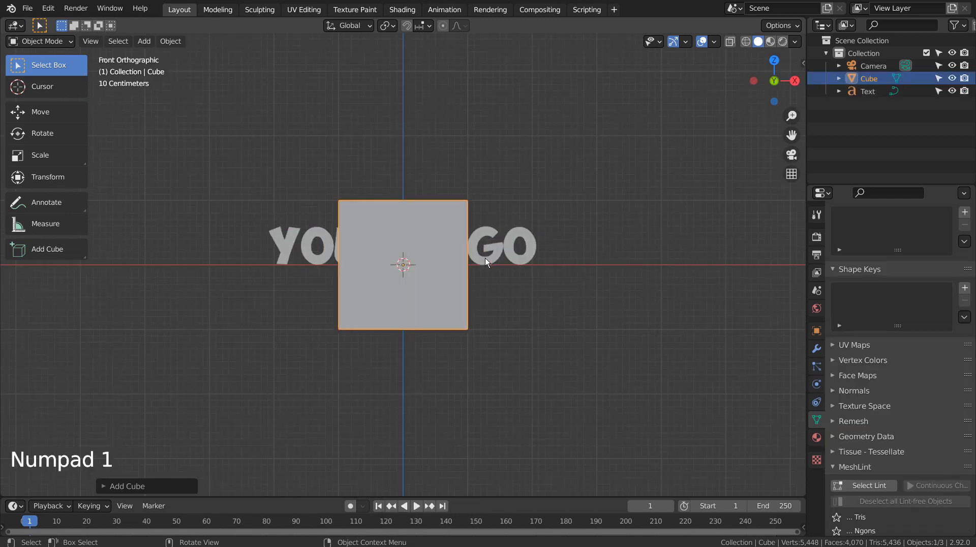
{"action": "key", "text": "s"}
{"action": "key", "text": "x"}
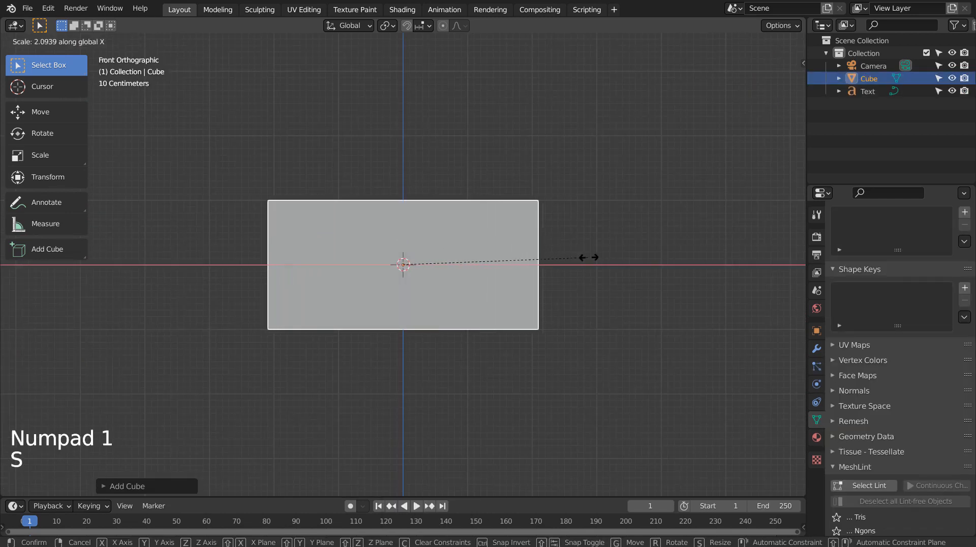
{"action": "left_click", "coordinate": [602, 258]}
In wireframe display, flatten the cube along Z into a thin slab.
{"action": "key", "text": "shift+z"}
{"action": "key", "text": "s"}
{"action": "key", "text": "z"}
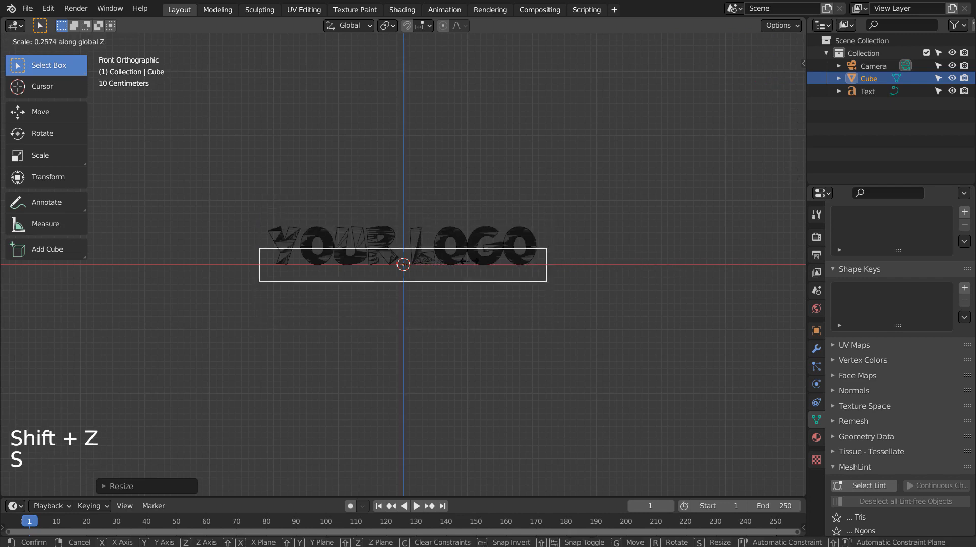
{"action": "left_click", "coordinate": [455, 261]}
Raise the slab about 0.055 m along Z so its underside sits on the ground line.
{"action": "scroll", "coordinate": [560, 265], "scroll_direction": "up", "scroll_amount": 3}
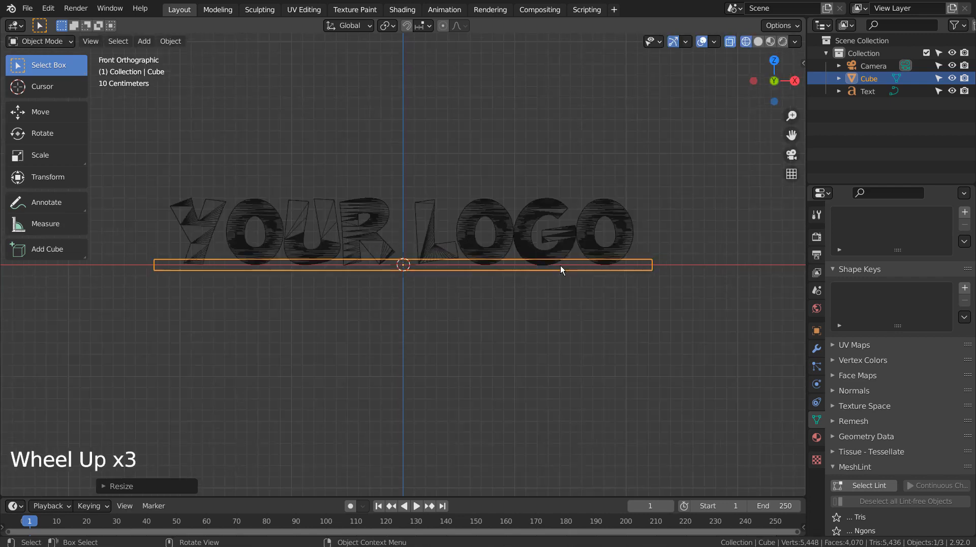
{"action": "scroll", "coordinate": [560, 265], "scroll_direction": "up", "scroll_amount": 3}
{"action": "key", "text": "g"}
{"action": "key", "text": "z"}
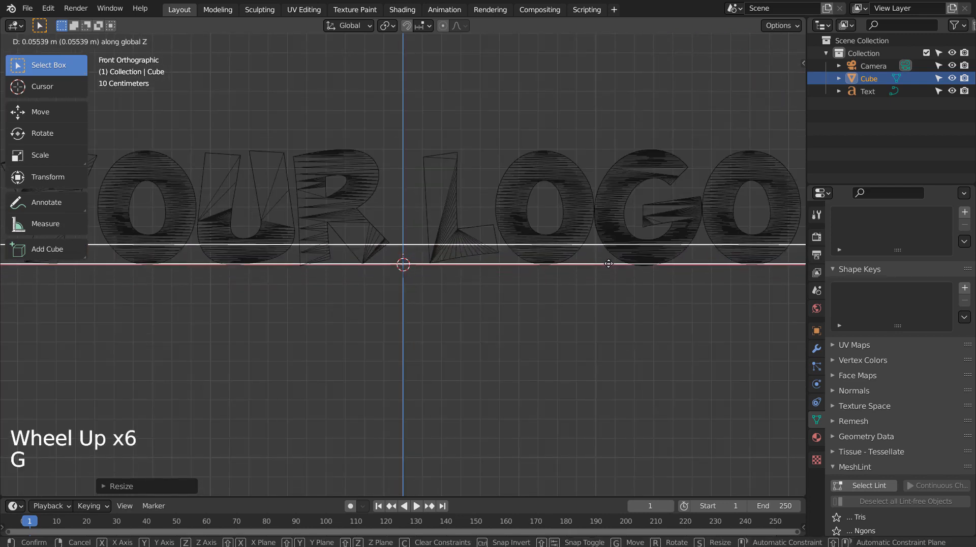
{"action": "left_click", "coordinate": [551, 196]}
Raise the text about 0.11 m along Z to rest on the slab and return to solid display.
{"action": "left_click", "coordinate": [572, 200]}
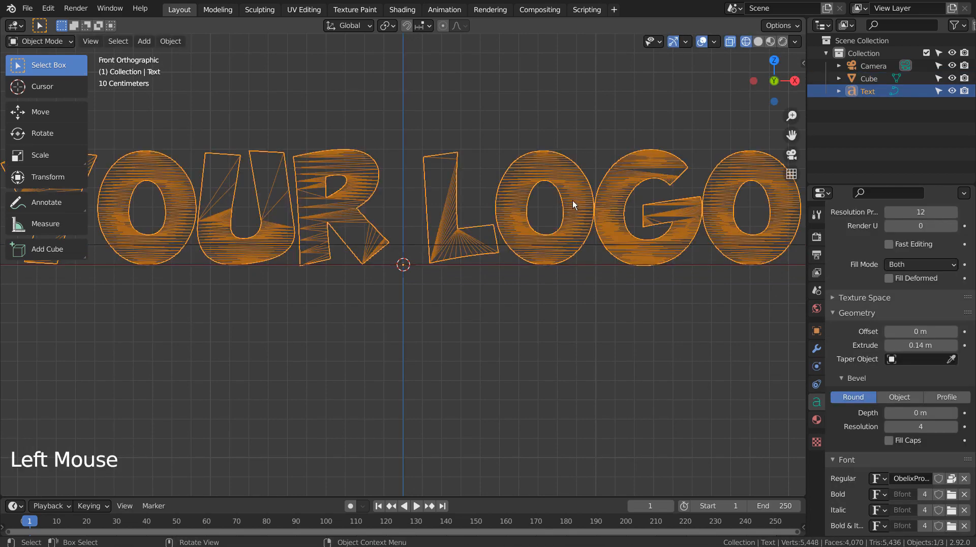
{"action": "key", "text": "g"}
{"action": "key", "text": "z"}
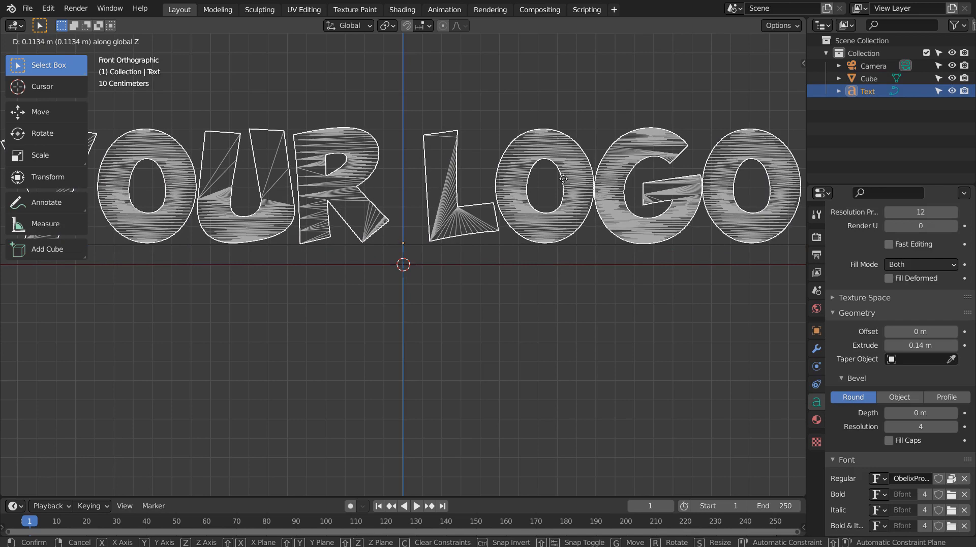
{"action": "left_click", "coordinate": [562, 179]}
{"action": "middle_click_drag", "start_coordinate": [562, 179], "coordinate": [589, 311]}
{"action": "key", "text": "shift+z"}
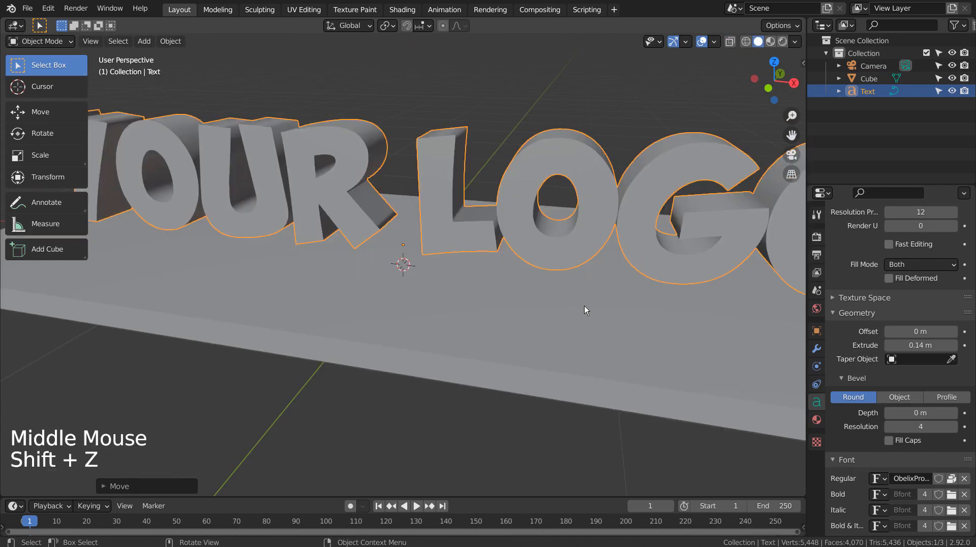
Add a mesh plane at the world origin beneath the slab.
{"action": "scroll", "coordinate": [580, 299], "scroll_direction": "down", "scroll_amount": 2}
{"action": "scroll", "coordinate": [569, 330], "scroll_direction": "down", "scroll_amount": 3}
{"action": "left_click", "coordinate": [427, 369]}
{"action": "middle_click_drag", "start_coordinate": [427, 369], "coordinate": [390, 384]}
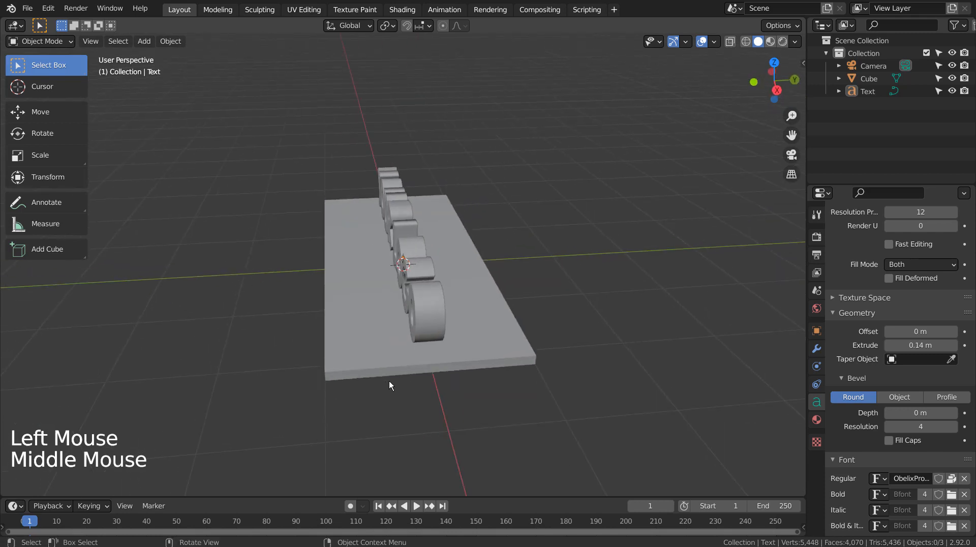
{"action": "middle_click_drag", "start_coordinate": [474, 342], "coordinate": [586, 320]}
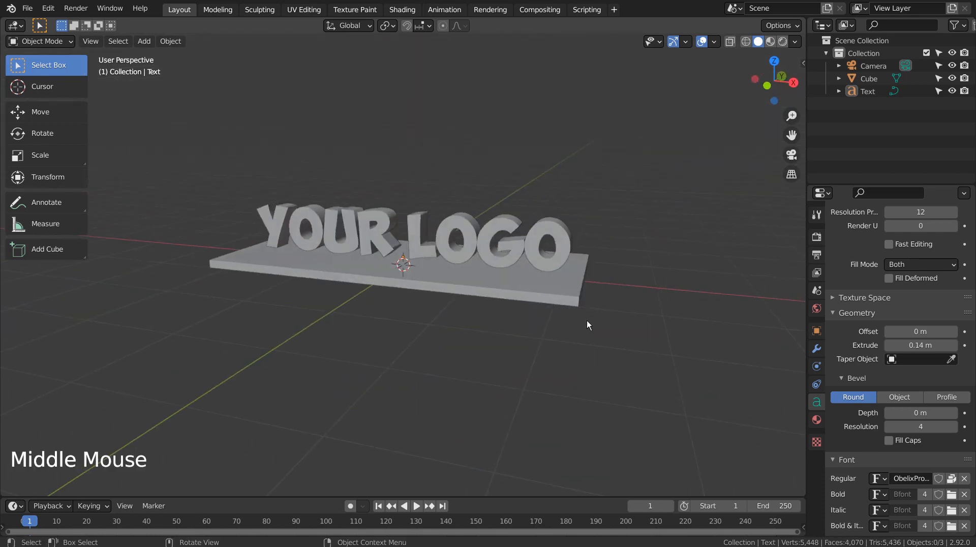
{"action": "left_click", "coordinate": [639, 335]}
{"action": "key", "text": "shift+a"}
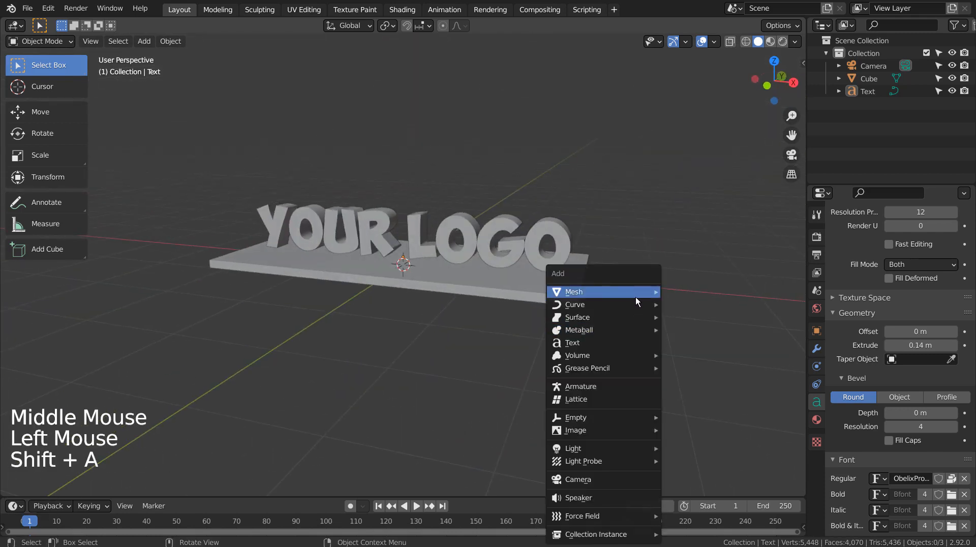
{"action": "mouse_move", "coordinate": [635, 294]}
{"action": "left_click", "coordinate": [696, 24]}
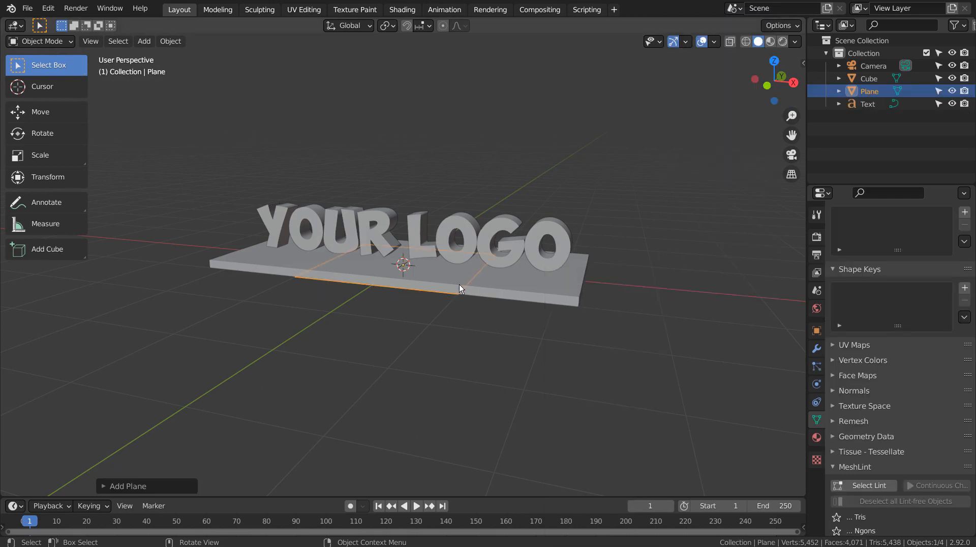
Scale the plane up in all directions into a large floor extending far beyond the logo and camera.
{"action": "key", "text": "s"}
{"action": "left_click", "coordinate": [779, 267]}
{"action": "scroll", "coordinate": [732, 258], "scroll_direction": "down", "scroll_amount": 11}
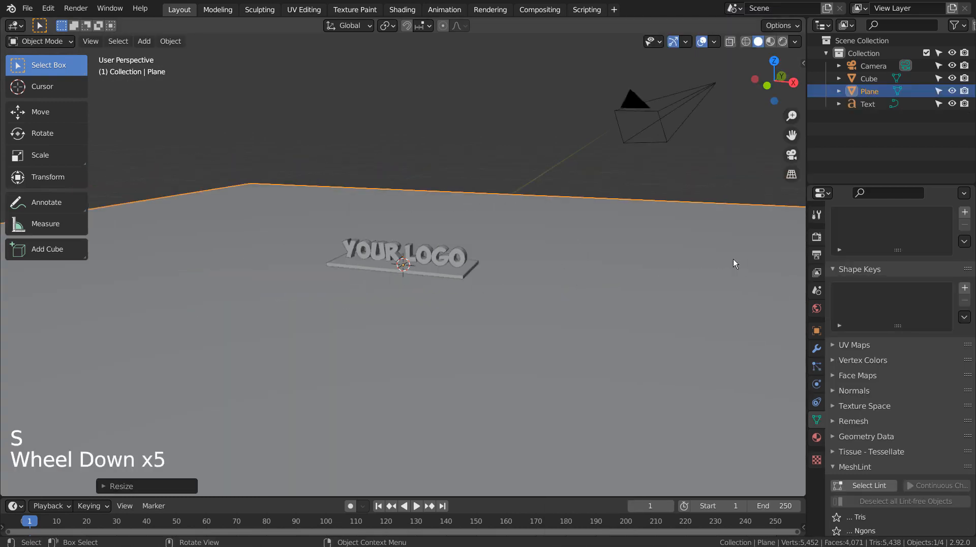
{"action": "scroll", "coordinate": [675, 284], "scroll_direction": "down", "scroll_amount": 2}
{"action": "key", "text": "s"}
{"action": "left_click", "coordinate": [208, 303]}
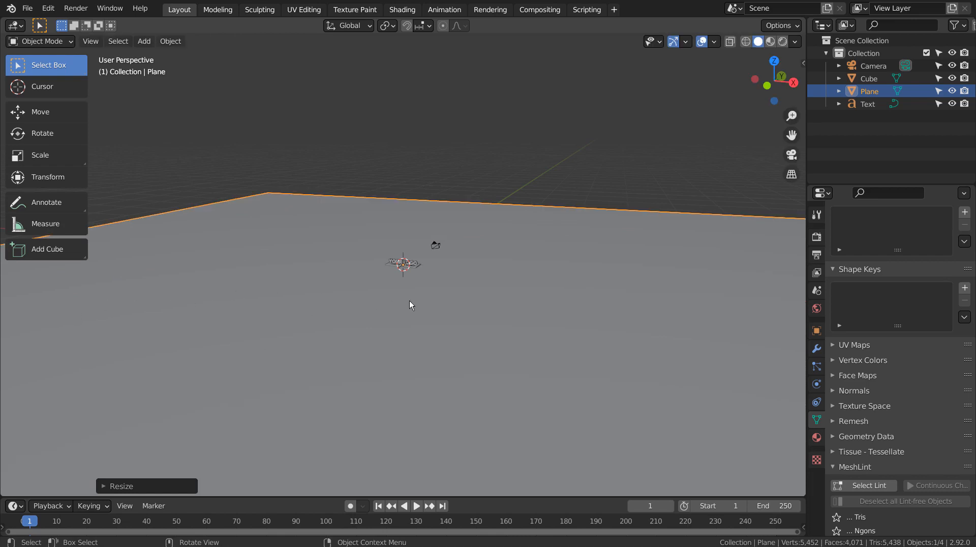
Duplicate the floor plane in place and rotate the copy 90° about the X axis to form an upright wall.
{"action": "middle_click_drag", "start_coordinate": [409, 300], "coordinate": [515, 356]}
{"action": "scroll", "coordinate": [515, 357], "scroll_direction": "down", "scroll_amount": 5}
{"action": "key", "text": "shift+d"}
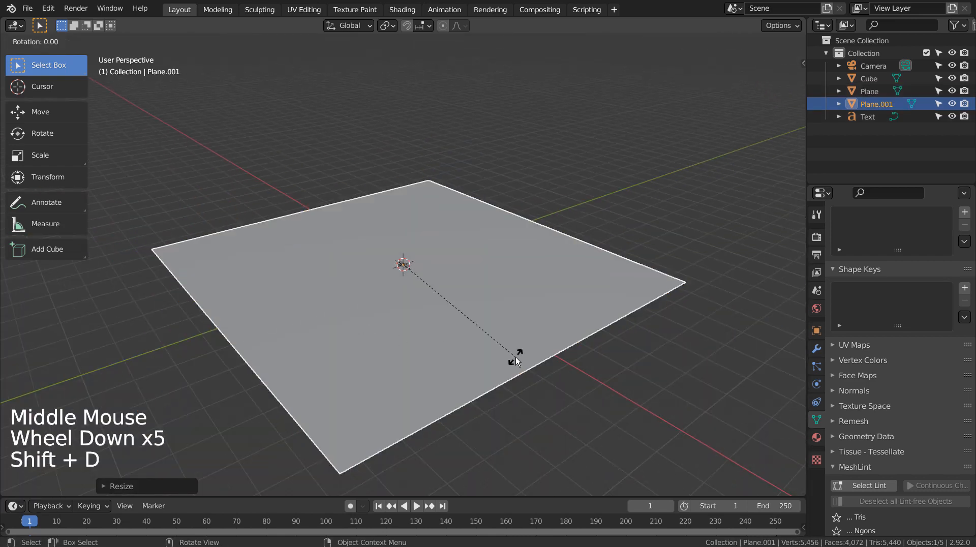
{"action": "key", "text": "r"}
{"action": "key", "text": "x"}
{"action": "key", "text": "9"}
{"action": "key", "text": "0"}
{"action": "key", "text": "Return"}
{"action": "scroll", "coordinate": [516, 357], "scroll_direction": "up", "scroll_amount": 10}
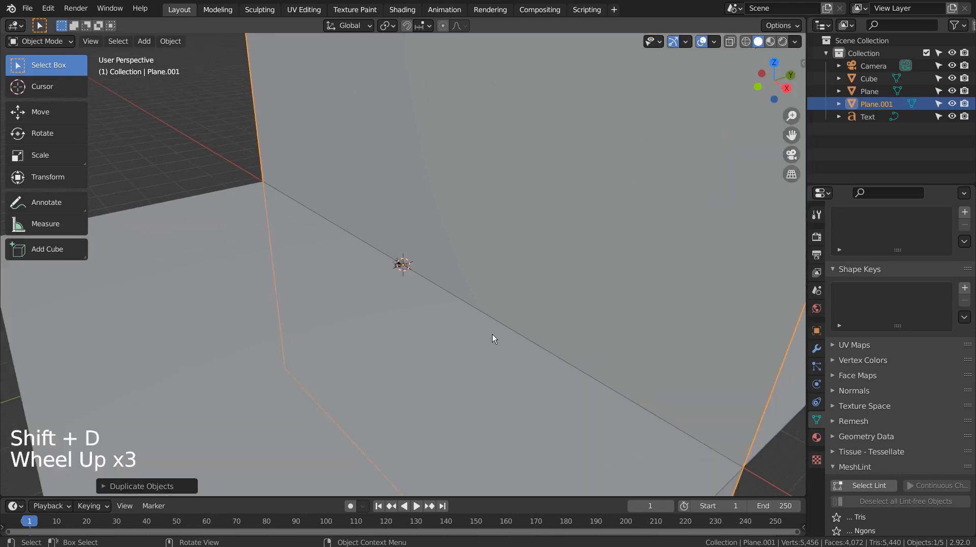
Move the wall plane about 0.904 m along the Y axis, behind the logo slab.
{"action": "key", "text": "g"}
{"action": "key", "text": "y"}
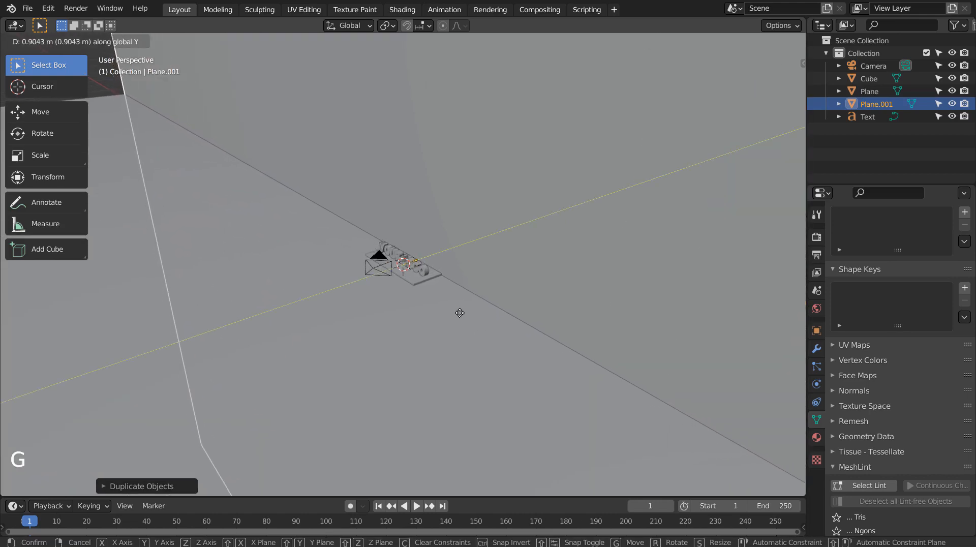
{"action": "left_click", "coordinate": [457, 312]}
{"action": "middle_click_drag", "start_coordinate": [437, 323], "coordinate": [390, 379]}
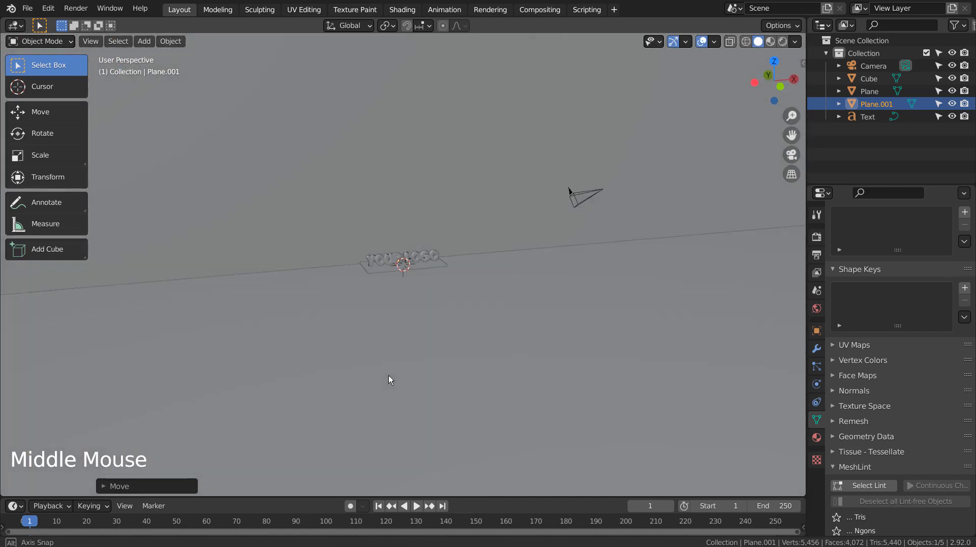
{"action": "scroll", "coordinate": [418, 359], "scroll_direction": "up", "scroll_amount": 2}
Switch to the Shading workspace and create a new material for the wall plane.
{"action": "left_click", "coordinate": [484, 168]}
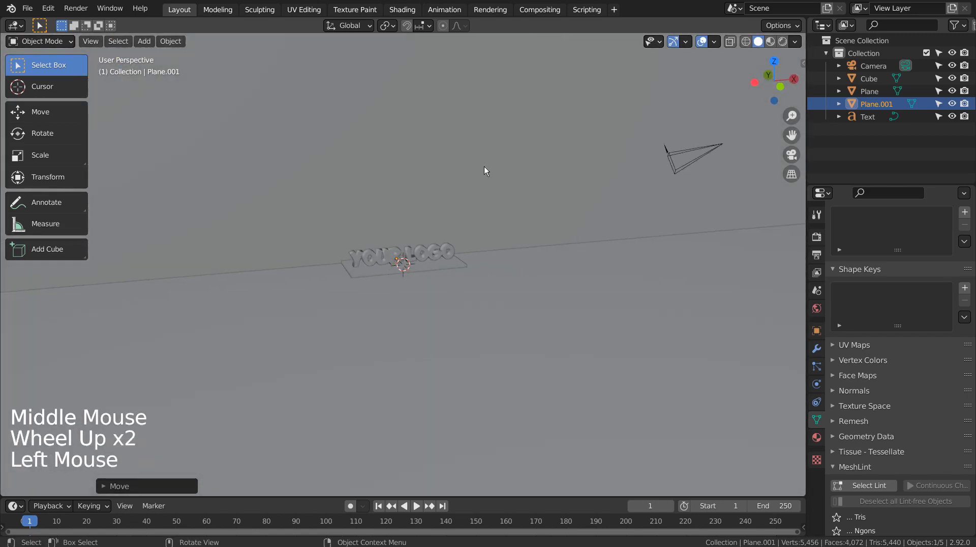
{"action": "left_click", "coordinate": [428, 97]}
{"action": "left_click", "coordinate": [404, 9]}
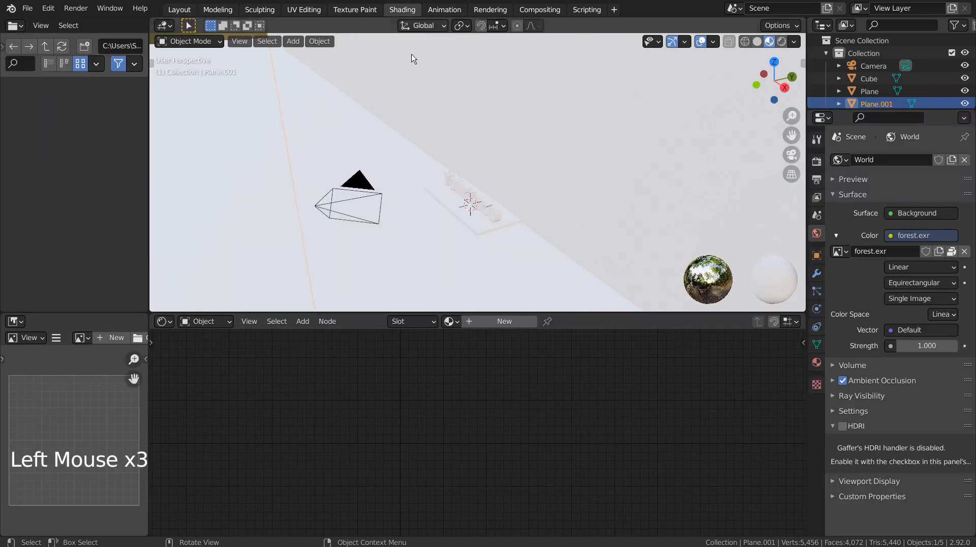
{"action": "left_click", "coordinate": [492, 321]}
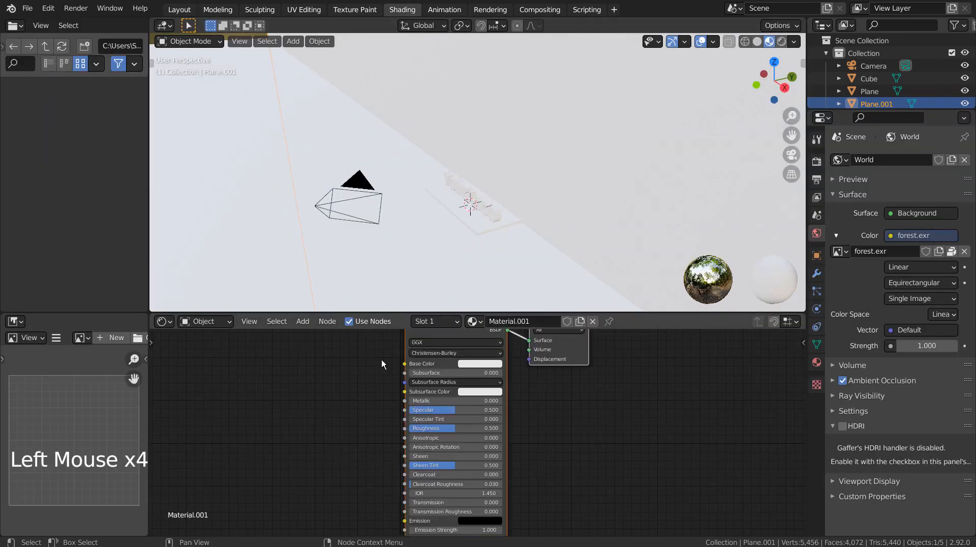
Load the five Bricks37 maps from the textures folder into the wall's Principled shader with Principled Texture Setup.
{"action": "left_click", "coordinate": [449, 363]}
{"action": "key", "text": "ctrl+shift+t"}
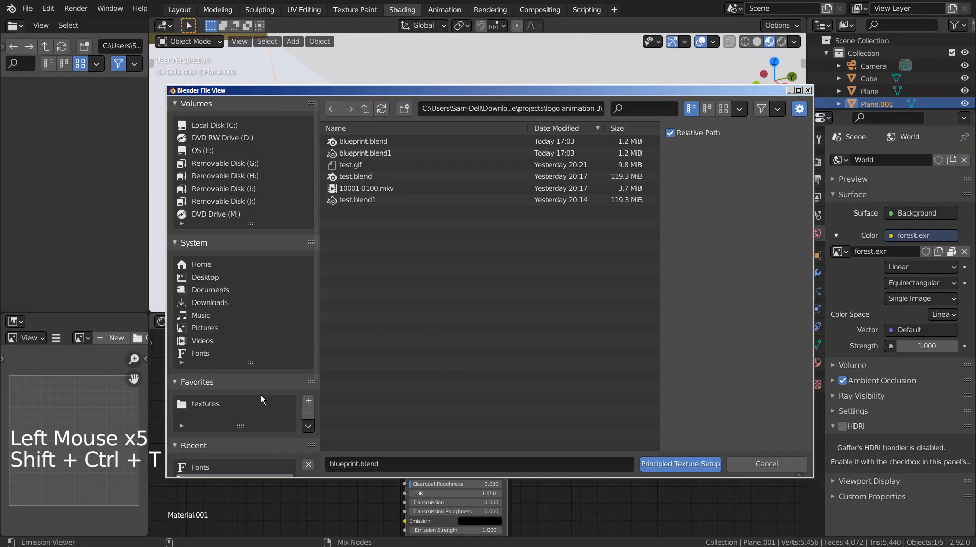
{"action": "left_click", "coordinate": [203, 403]}
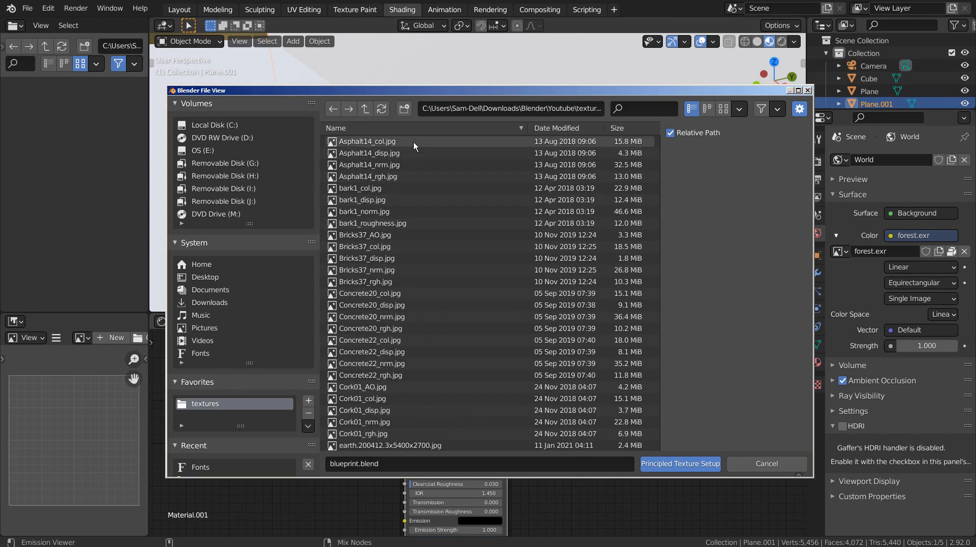
{"action": "left_click", "coordinate": [378, 235]}
{"action": "left_click", "coordinate": [376, 282], "text": "shift"}
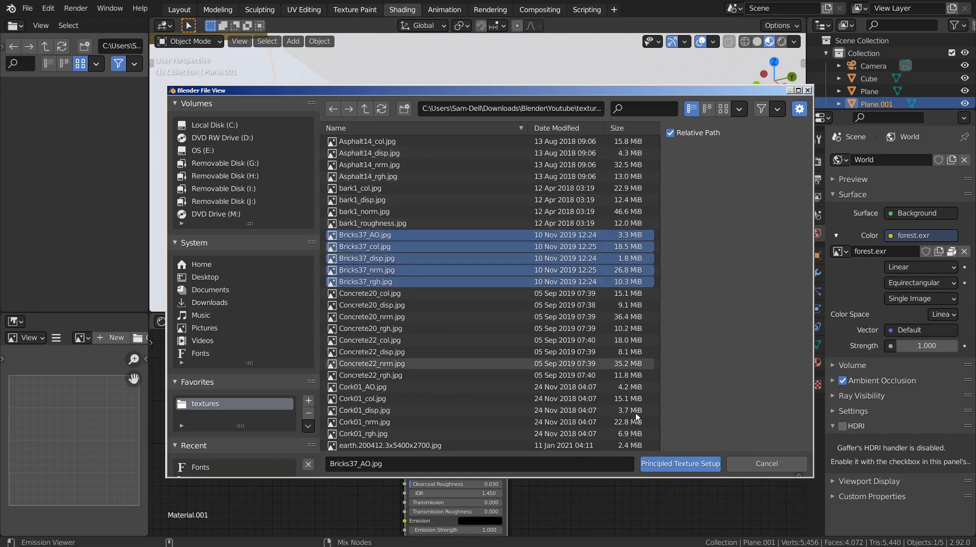
{"action": "left_click", "coordinate": [676, 463]}
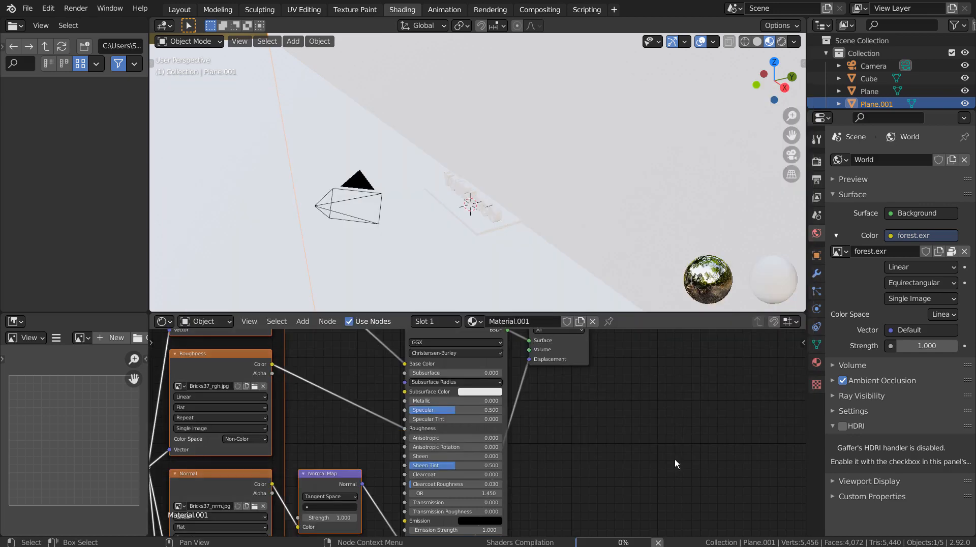
Give the floor plane a new material and load the five PavingStones065_2K maps with Principled Texture Setup.
{"action": "left_click", "coordinate": [251, 203]}
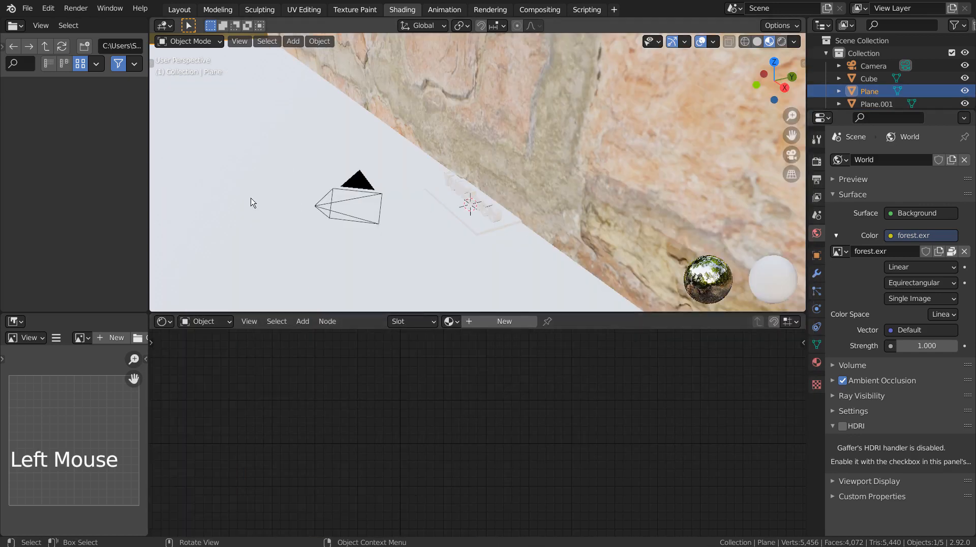
{"action": "left_click", "coordinate": [504, 321]}
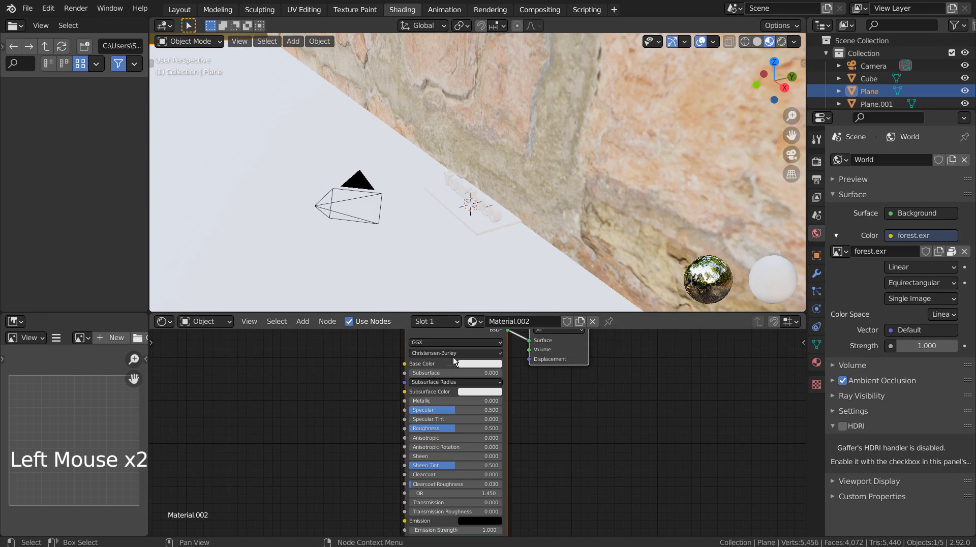
{"action": "key", "text": "shift+ctrl+t"}
{"action": "scroll", "coordinate": [545, 327], "scroll_direction": "down", "scroll_amount": 5}
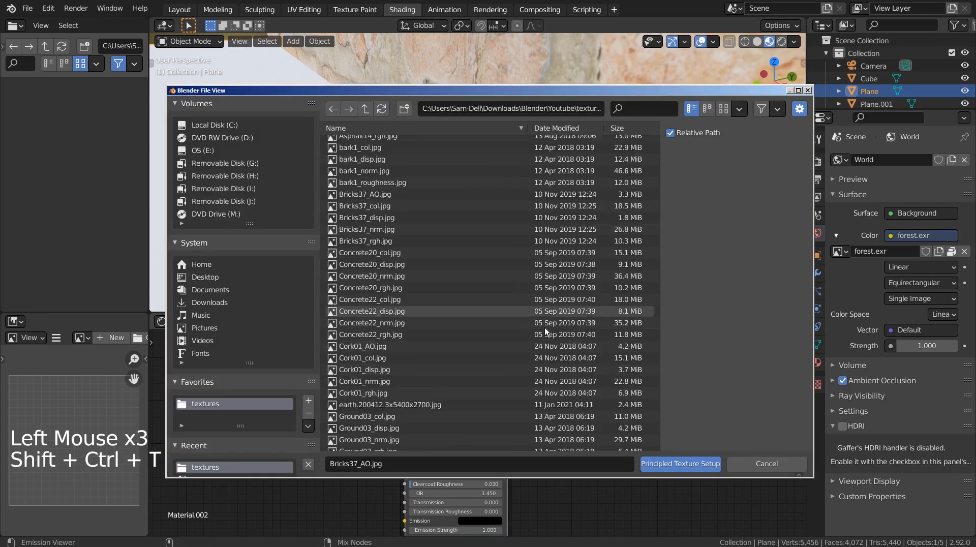
{"action": "scroll", "coordinate": [545, 327], "scroll_direction": "down", "scroll_amount": 15}
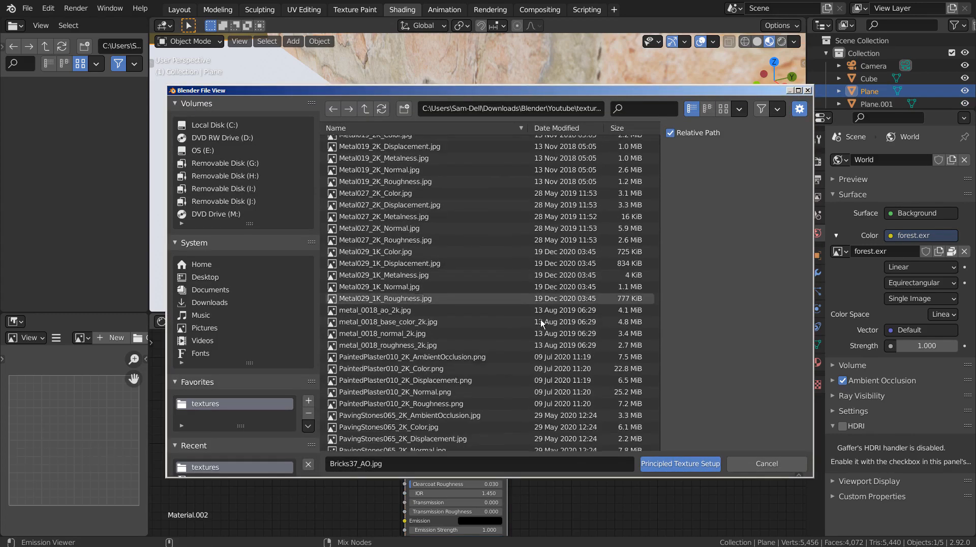
{"action": "left_click", "coordinate": [423, 190]}
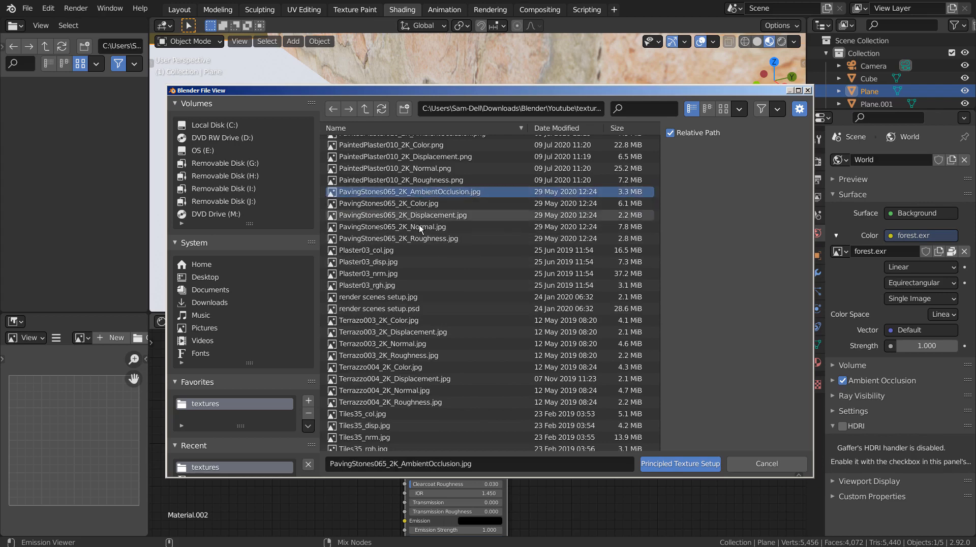
{"action": "left_click", "coordinate": [419, 238], "text": "shift"}
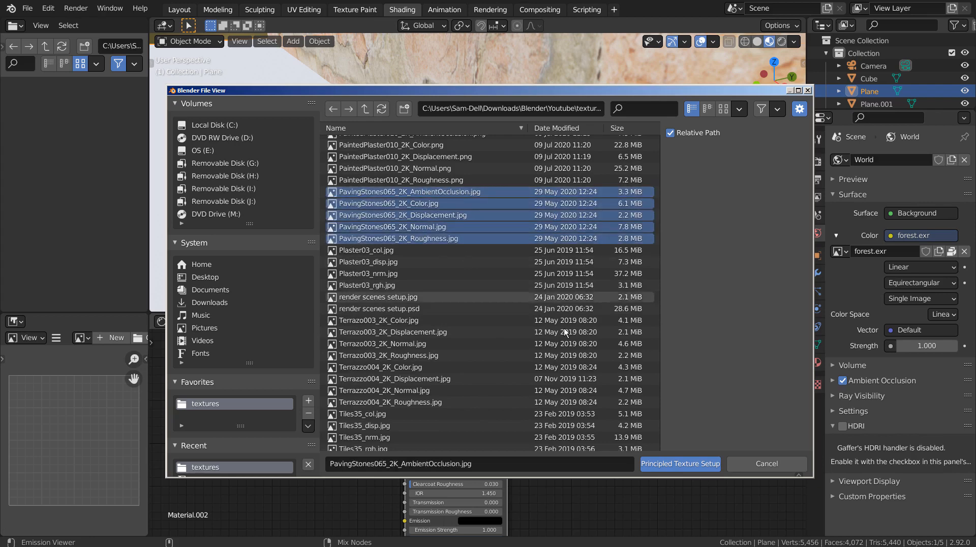
{"action": "left_click", "coordinate": [677, 463]}
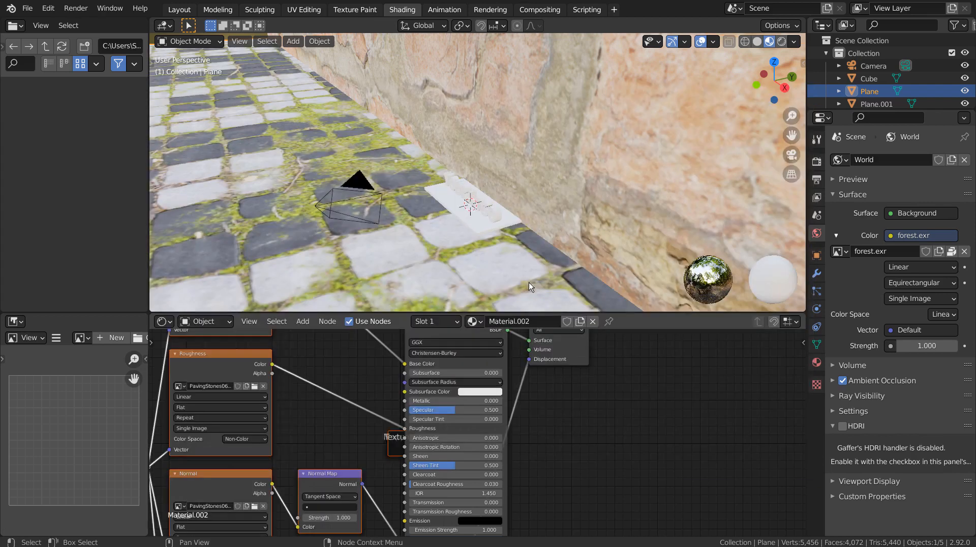
Give the YOUR LOGO text a new material with an orange base color (hue about 0.046) and roughness about 0.158.
{"action": "left_click", "coordinate": [490, 216]}
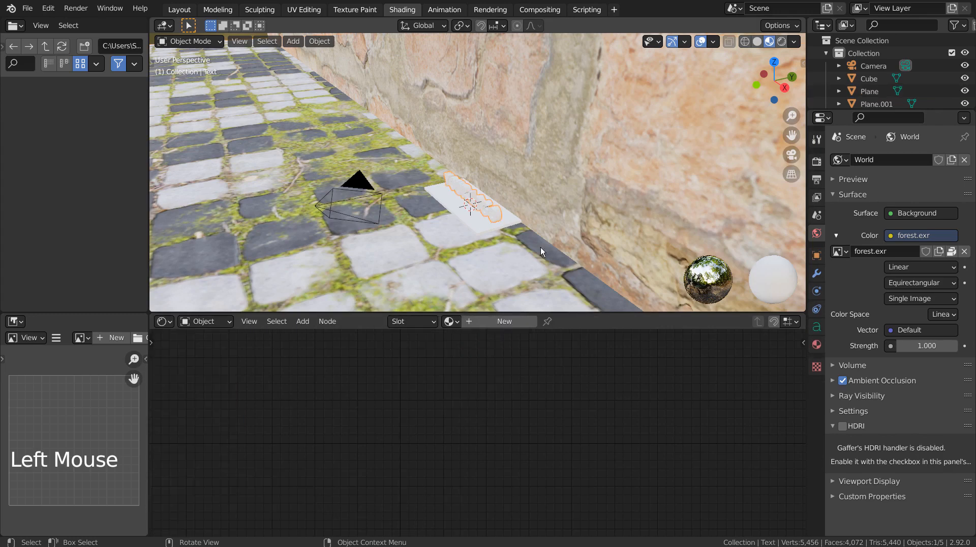
{"action": "left_click", "coordinate": [503, 322]}
{"action": "left_click", "coordinate": [480, 364]}
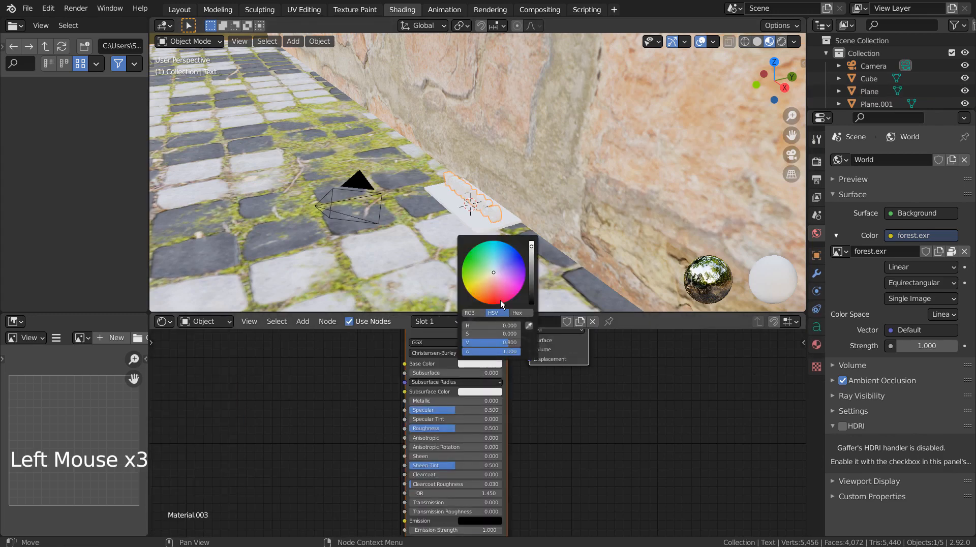
{"action": "mouse_move", "coordinate": [500, 300]}
{"action": "left_mouse_down"}
{"action": "mouse_move", "coordinate": [481, 292]}
{"action": "mouse_move", "coordinate": [484, 302]}
{"action": "left_mouse_up"}
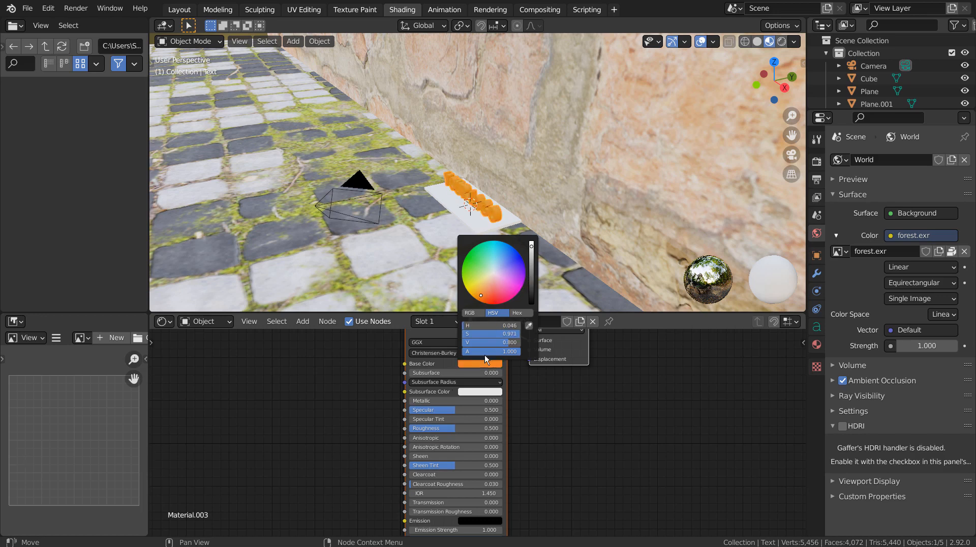
{"action": "left_click_drag", "start_coordinate": [457, 428], "coordinate": [456, 428]}
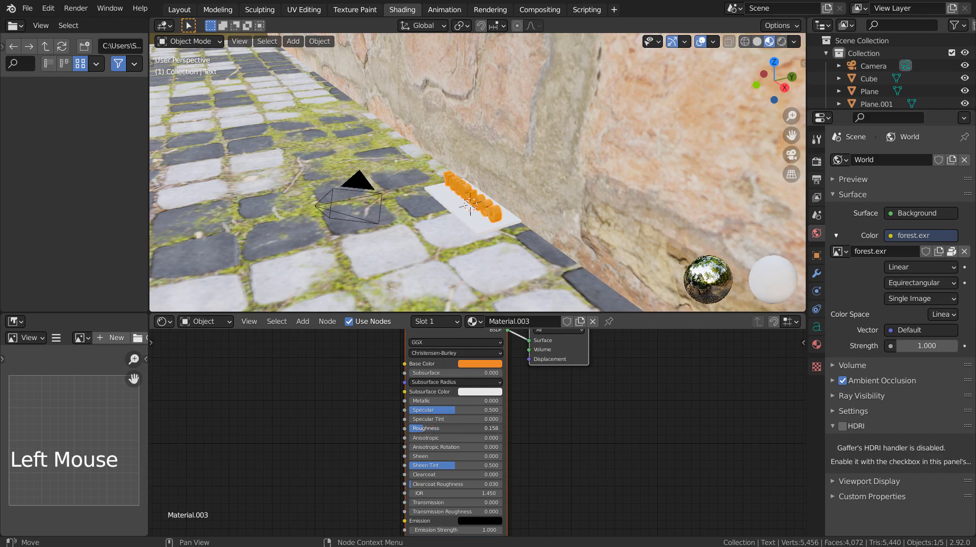
Give the slab a new light blue material with metallic about 0.92 and roughness about 0.173.
{"action": "middle_click_drag", "start_coordinate": [559, 228], "coordinate": [554, 272]}
{"action": "scroll", "coordinate": [588, 251], "scroll_direction": "up", "scroll_amount": 5}
{"action": "left_click", "coordinate": [544, 276]}
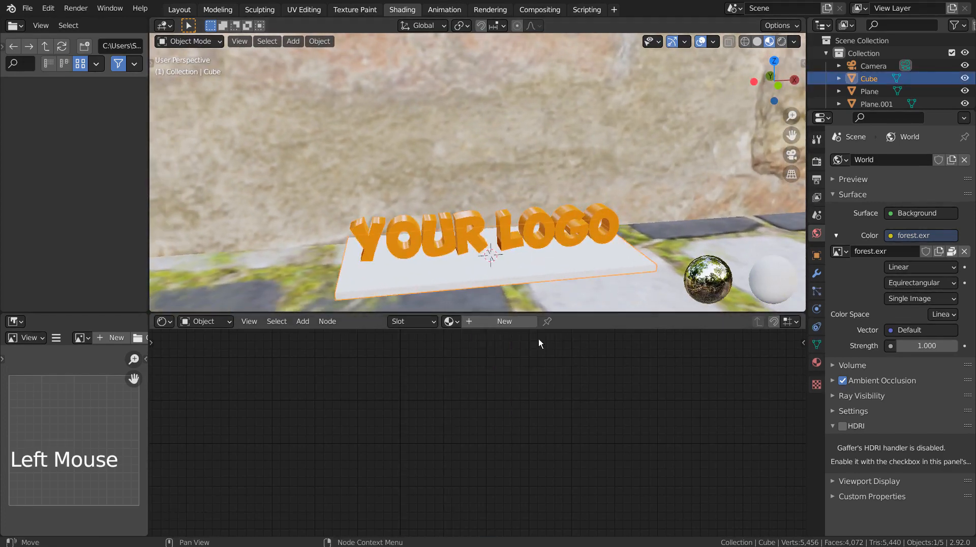
{"action": "left_click", "coordinate": [500, 322]}
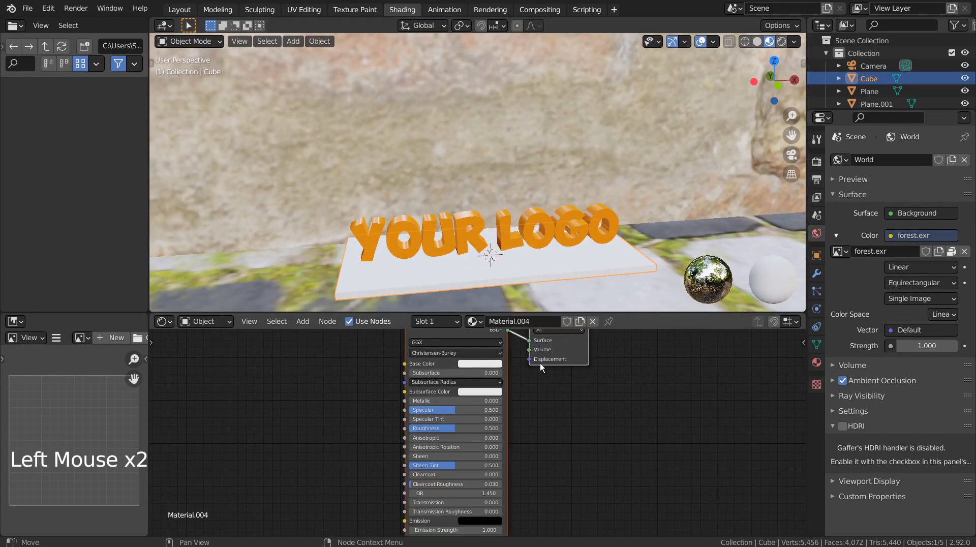
{"action": "left_click", "coordinate": [484, 364]}
{"action": "left_click", "coordinate": [485, 282]}
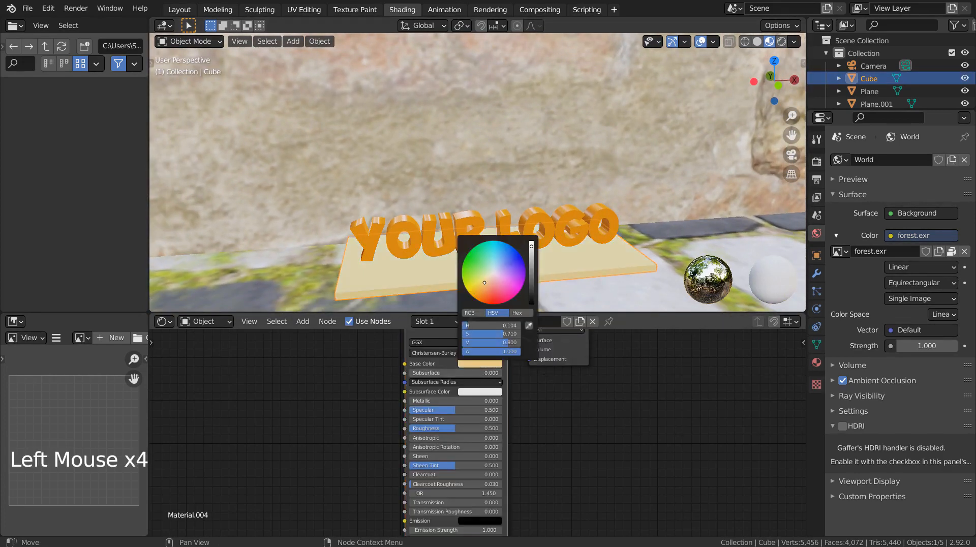
{"action": "left_click", "coordinate": [498, 256]}
{"action": "left_click", "coordinate": [498, 266]}
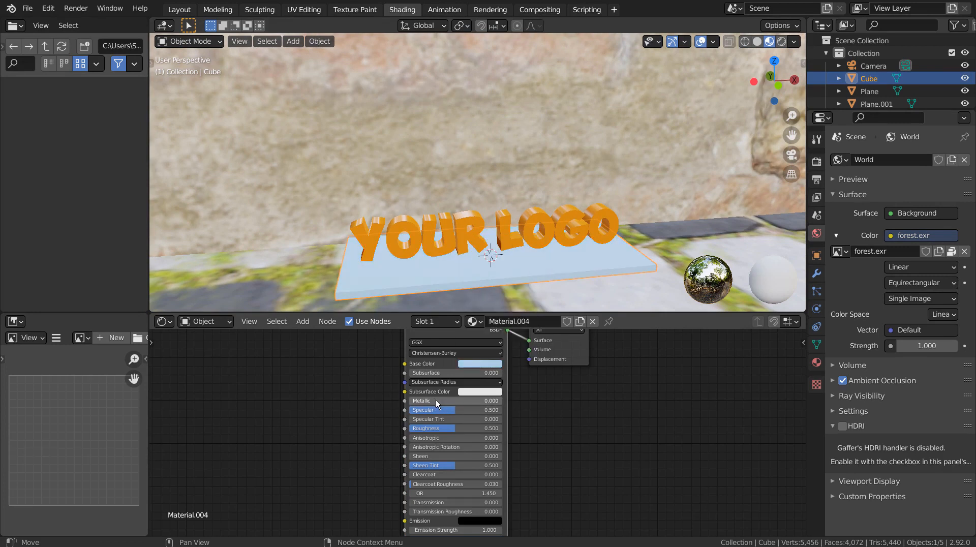
{"action": "left_click_drag", "start_coordinate": [437, 404], "coordinate": [494, 404]}
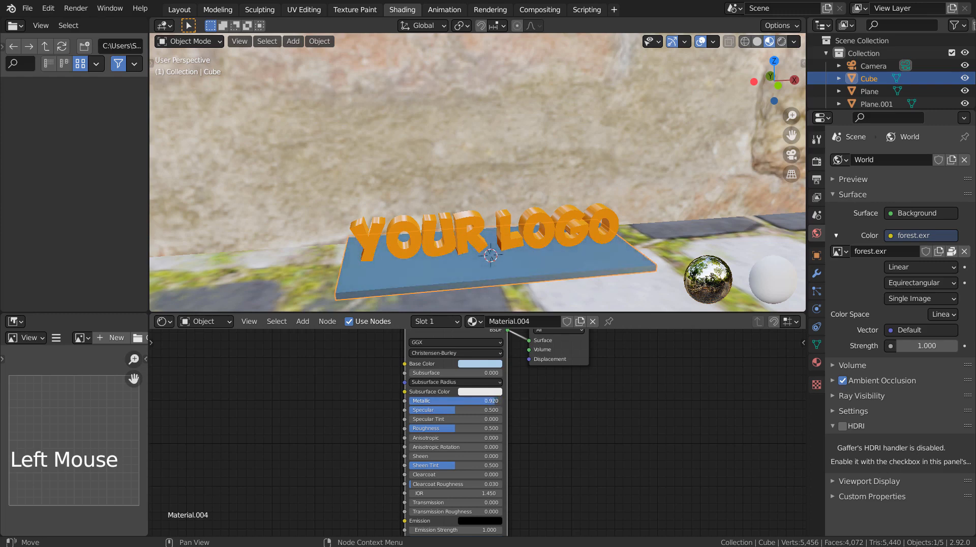
{"action": "left_click_drag", "start_coordinate": [451, 433], "coordinate": [420, 433]}
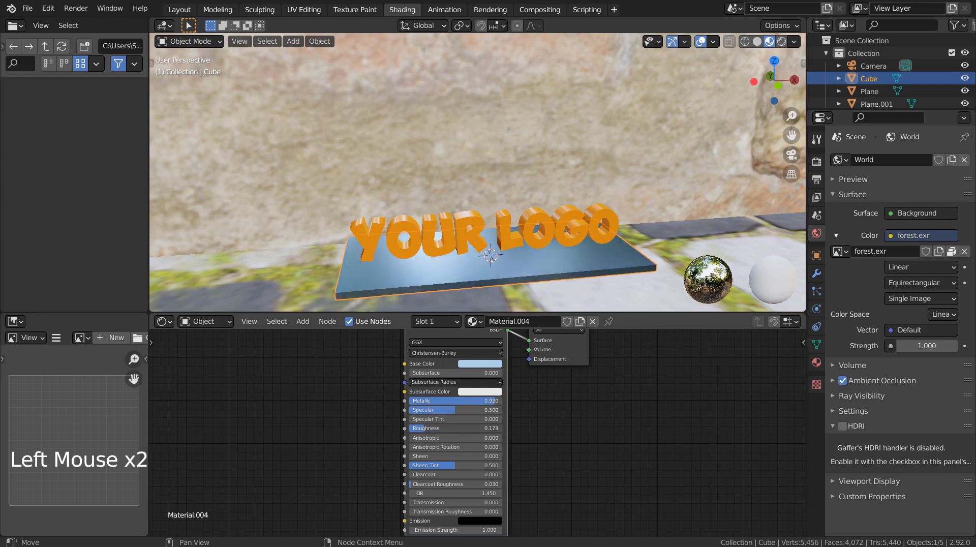
Select the camera and snap it to the 3D cursor at the world origin.
{"action": "middle_click_drag", "start_coordinate": [520, 307], "coordinate": [515, 273]}
{"action": "scroll", "coordinate": [524, 239], "scroll_direction": "down", "scroll_amount": 6}
{"action": "left_click", "coordinate": [502, 239]}
{"action": "left_click", "coordinate": [623, 128]}
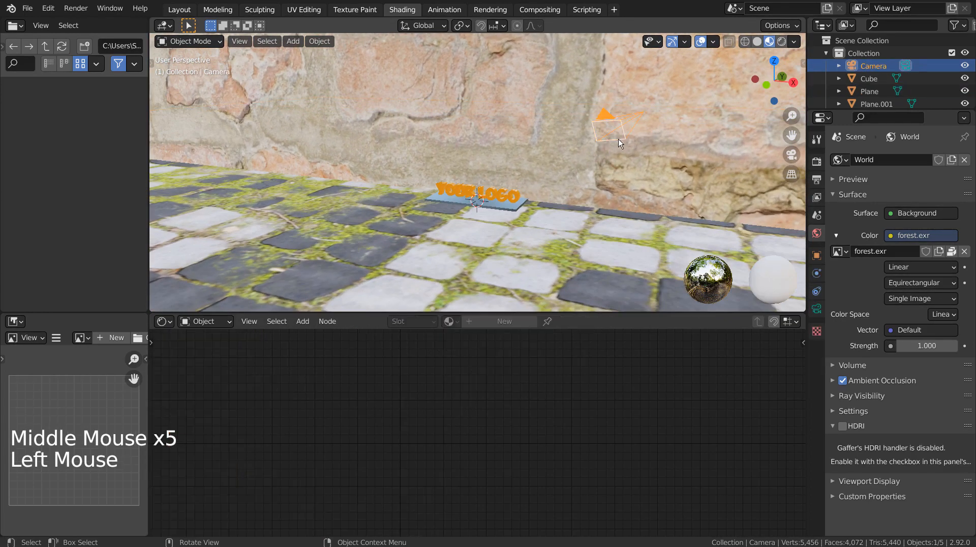
{"action": "key", "text": "shift+s"}
{"action": "left_click", "coordinate": [620, 73]}
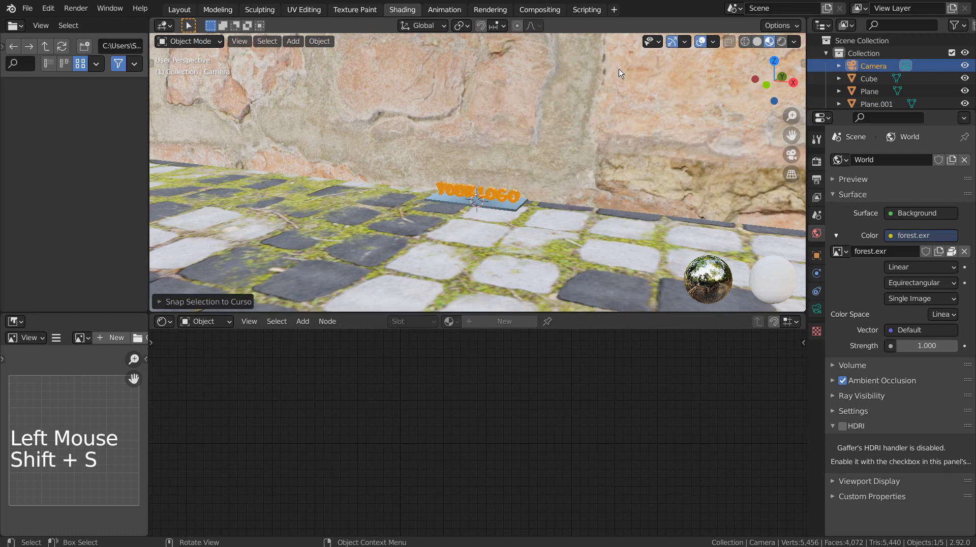
Set the camera's rotation to 0° on the X, Y and Z axes.
{"action": "key", "text": "n"}
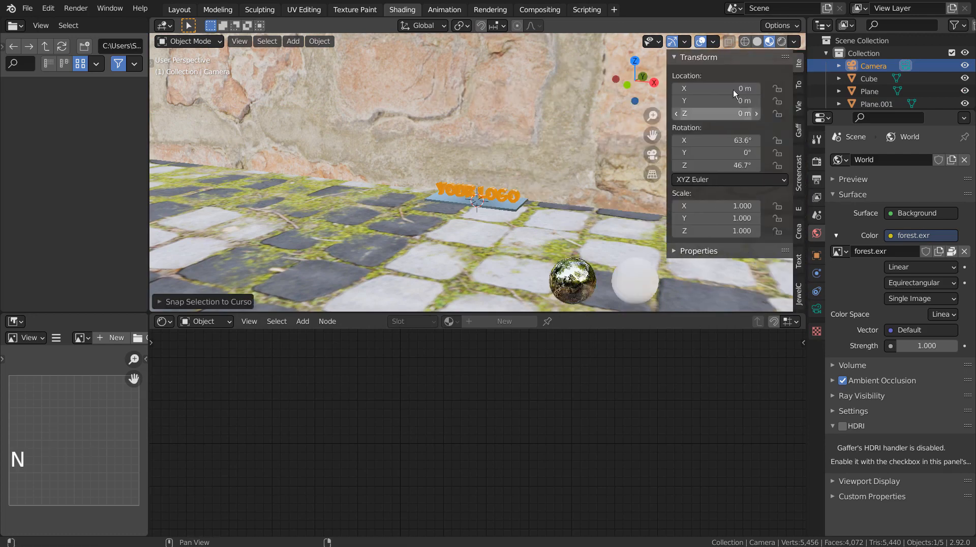
{"action": "left_click", "coordinate": [717, 140]}
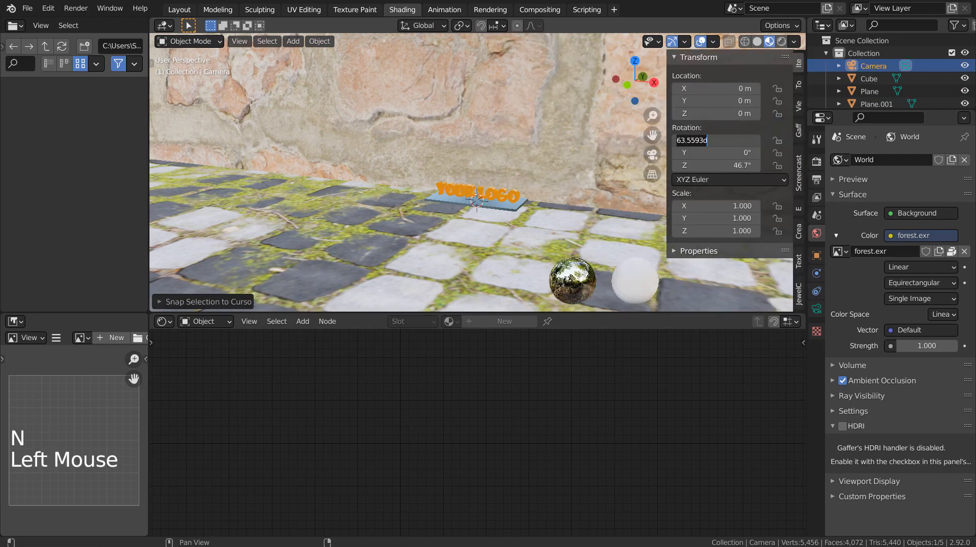
{"action": "key", "text": "Return"}
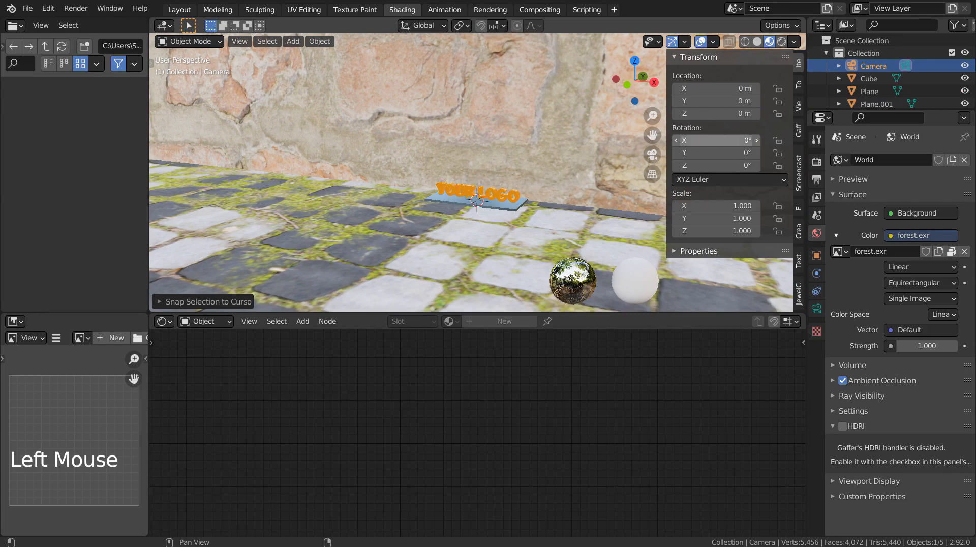
Select the wall plane and return to the Layout workspace.
{"action": "left_click", "coordinate": [546, 178]}
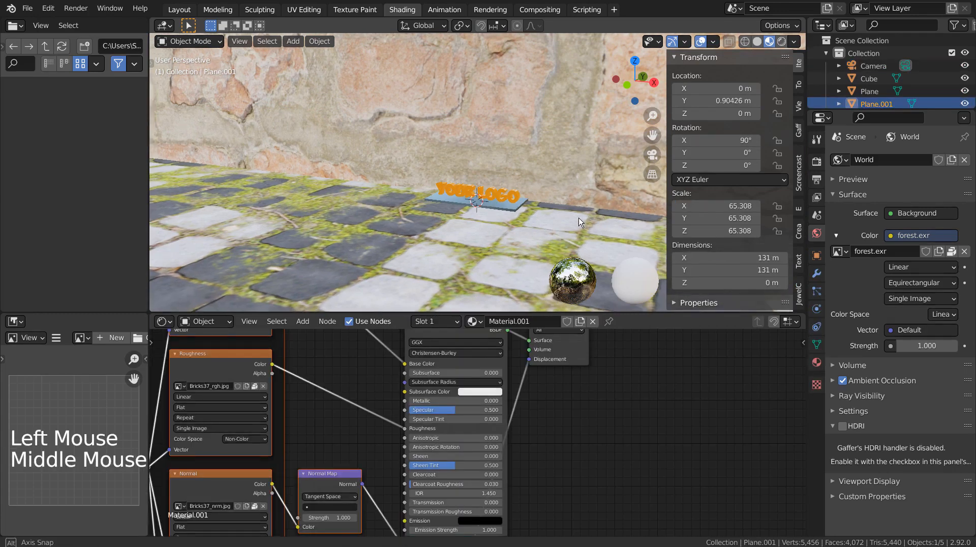
{"action": "middle_click_drag", "start_coordinate": [547, 178], "coordinate": [539, 224]}
{"action": "left_click", "coordinate": [179, 9]}
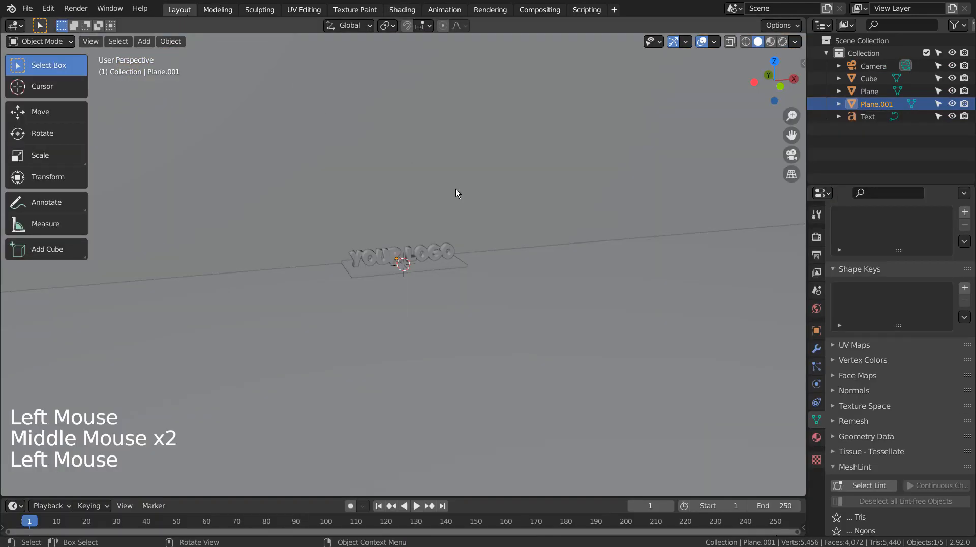
Save the current scene file.
{"action": "middle_click_drag", "start_coordinate": [575, 265], "coordinate": [403, 303]}
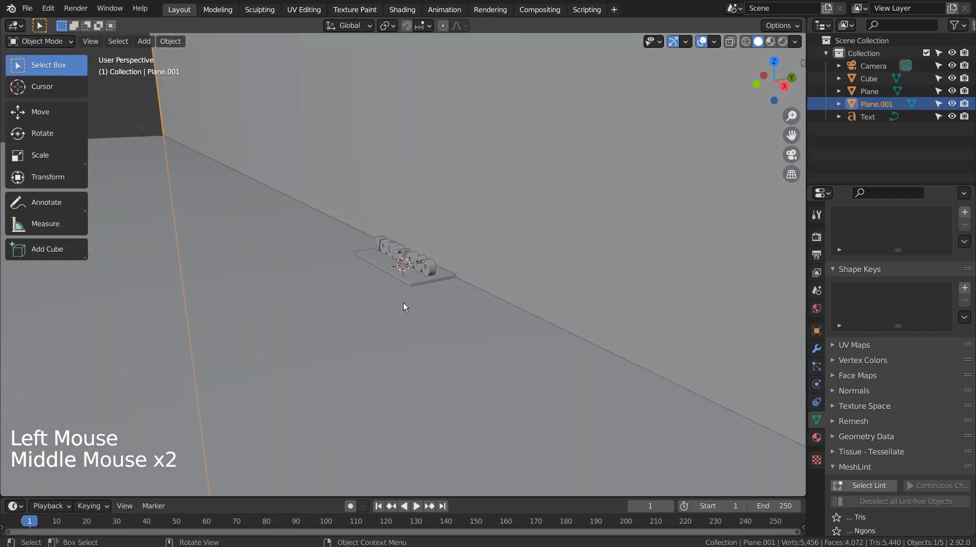
{"action": "key", "text": "ctrl+s"}
{"action": "scroll", "coordinate": [498, 331], "scroll_direction": "up", "scroll_amount": 2}
{"action": "scroll", "coordinate": [498, 331], "scroll_direction": "up", "scroll_amount": 6}
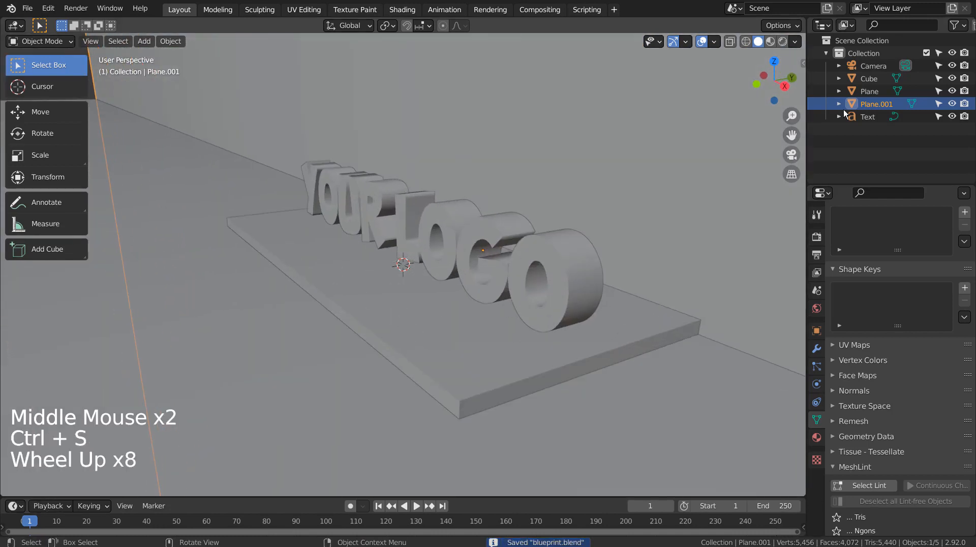
In the right side view, move the camera up and in front of the slab and rotate it about -76° towards the text.
{"action": "left_click", "coordinate": [875, 65]}
{"action": "key", "text": "KP_3"}
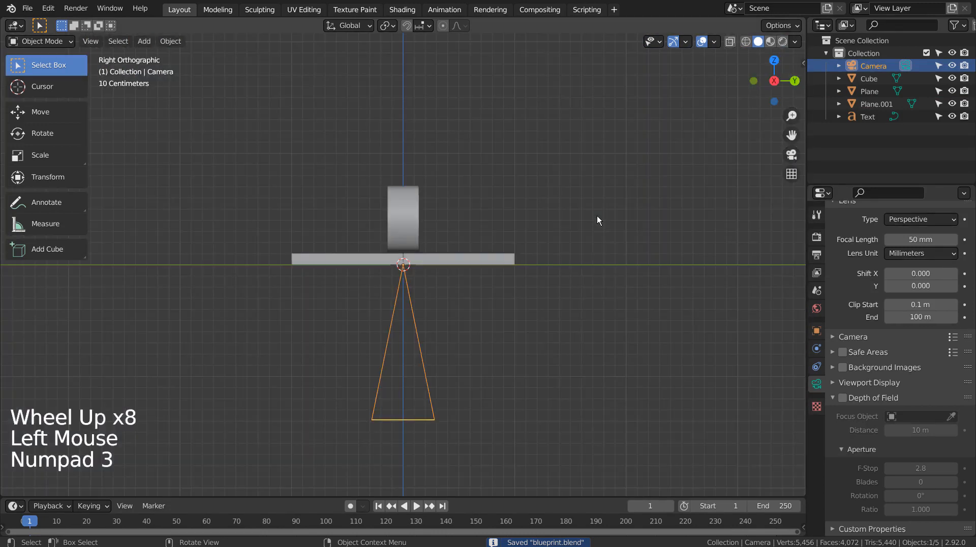
{"action": "key", "text": "g"}
{"action": "left_click", "coordinate": [397, 143]}
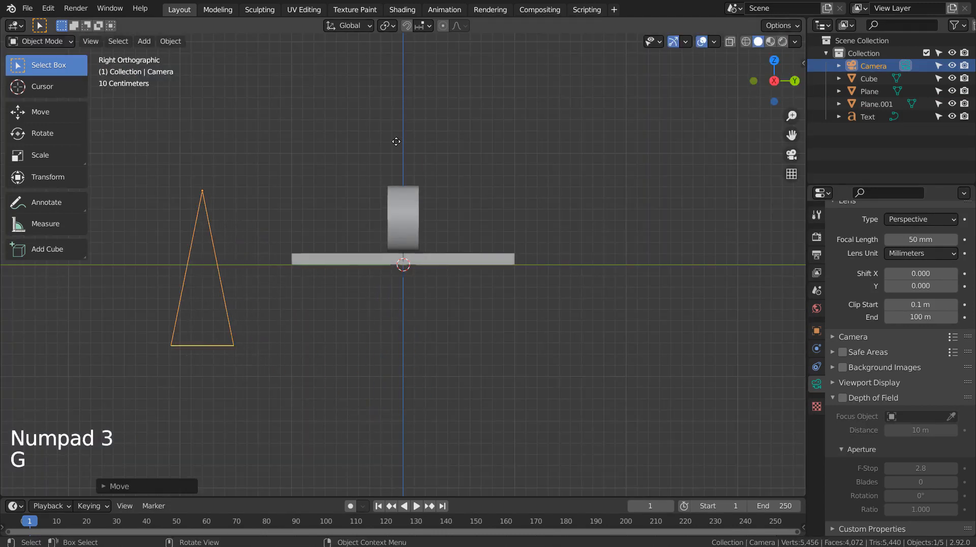
{"action": "key", "text": "r"}
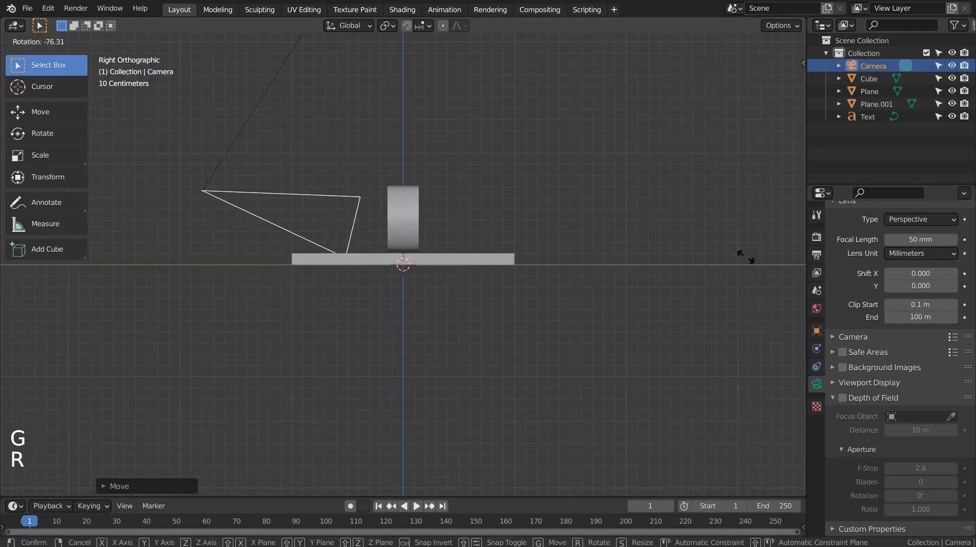
{"action": "left_click", "coordinate": [748, 254]}
Move the camera farther back and lower in front of the slab, and refine its tilt so it faces the text.
{"action": "key", "text": "g"}
{"action": "left_click", "coordinate": [684, 274]}
{"action": "key", "text": "r"}
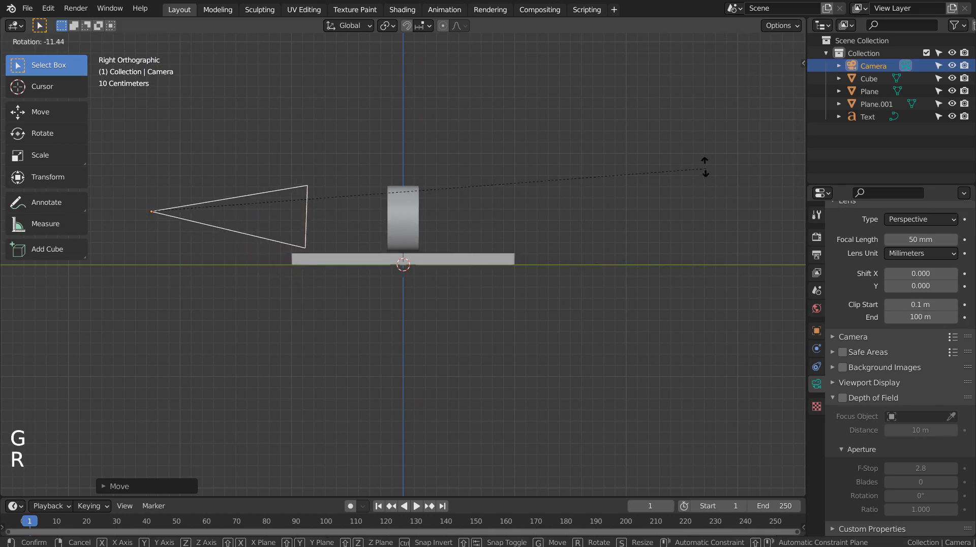
{"action": "left_click", "coordinate": [672, 162]}
{"action": "key", "text": "r"}
{"action": "left_click", "coordinate": [554, 220]}
Examine the camera's placement relative to the logo, wall and floor from the front and in perspective.
{"action": "middle_click_drag", "start_coordinate": [553, 219], "coordinate": [568, 292]}
{"action": "scroll", "coordinate": [578, 302], "scroll_direction": "down", "scroll_amount": 3}
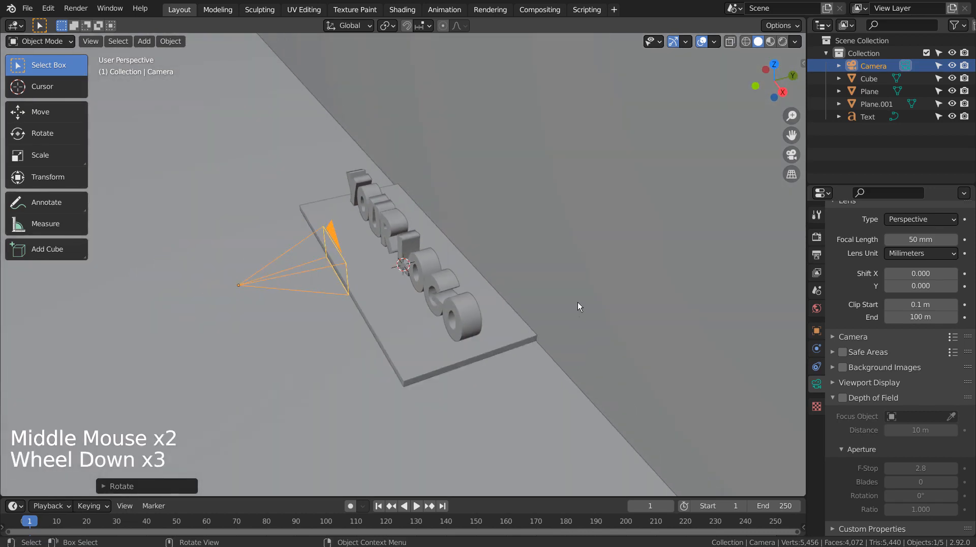
{"action": "scroll", "coordinate": [556, 335], "scroll_direction": "down", "scroll_amount": 8}
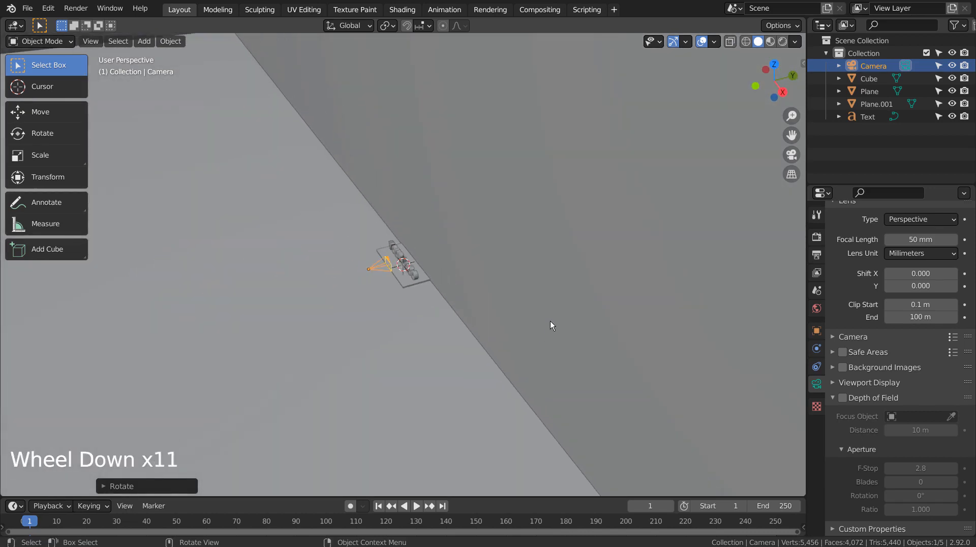
{"action": "key", "text": "KP_2"}
{"action": "key", "text": "KP_1"}
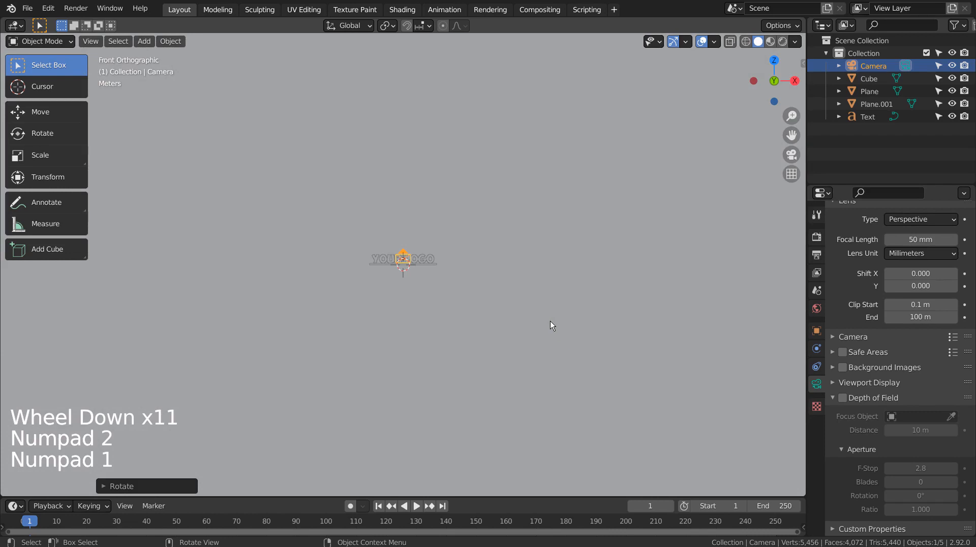
{"action": "scroll", "coordinate": [480, 283], "scroll_direction": "down", "scroll_amount": 5}
{"action": "middle_click_drag", "start_coordinate": [480, 283], "coordinate": [517, 323]}
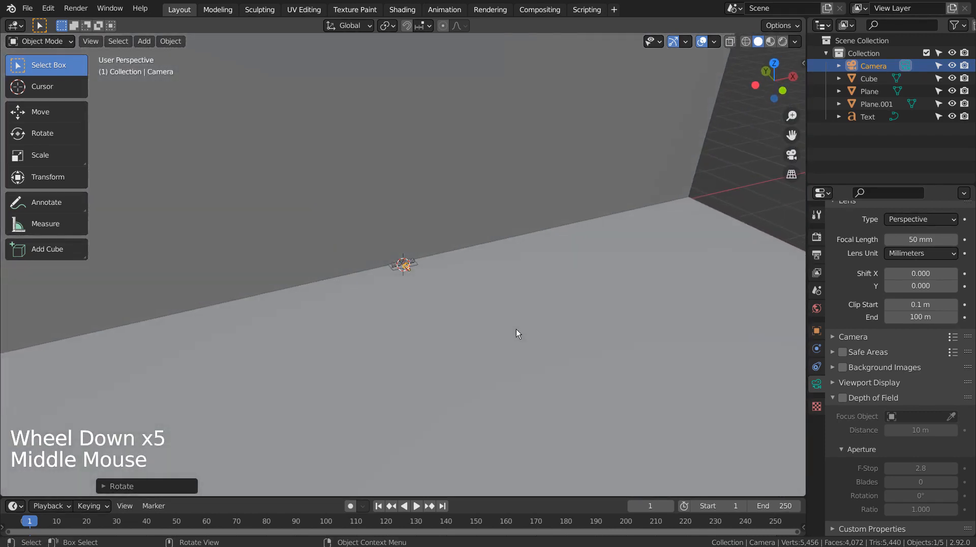
{"action": "scroll", "coordinate": [516, 328], "scroll_direction": "down", "scroll_amount": 4}
Add a single-point simple Bezier curve at the world origin, set it to 3D and leave Edit Mode.
{"action": "left_click", "coordinate": [732, 304]}
{"action": "key", "text": "shift+a"}
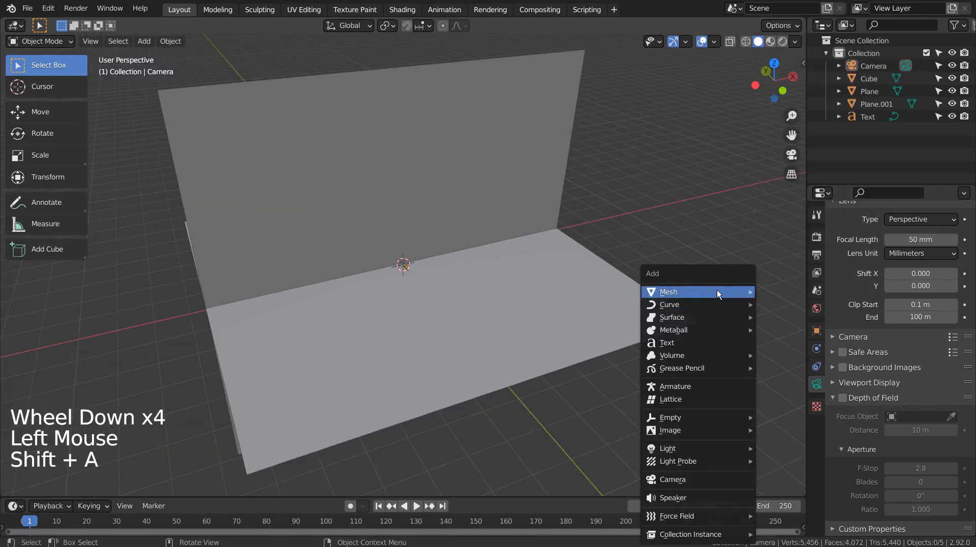
{"action": "mouse_move", "coordinate": [710, 306]}
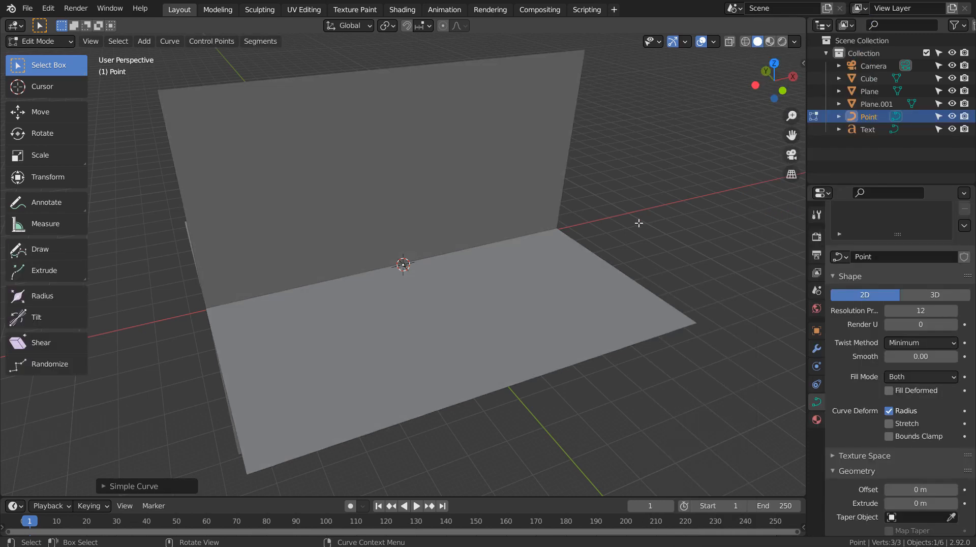
{"action": "left_click", "coordinate": [152, 486]}
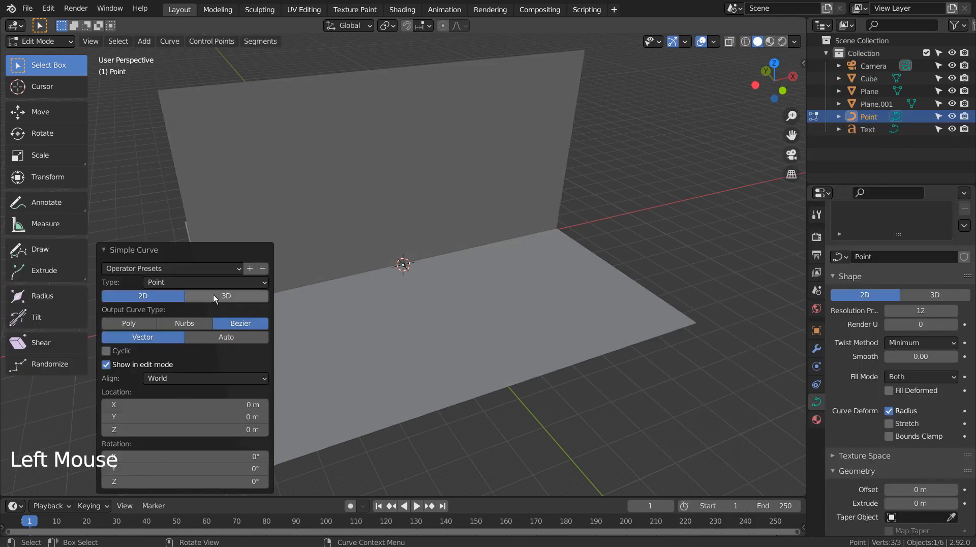
{"action": "left_click", "coordinate": [215, 297]}
{"action": "key", "text": "Tab"}
Move the curve point about -52.4 m in X and -36.2 m in Y over the floor, and raise it about 19.9 m.
{"action": "key", "text": "KP_7"}
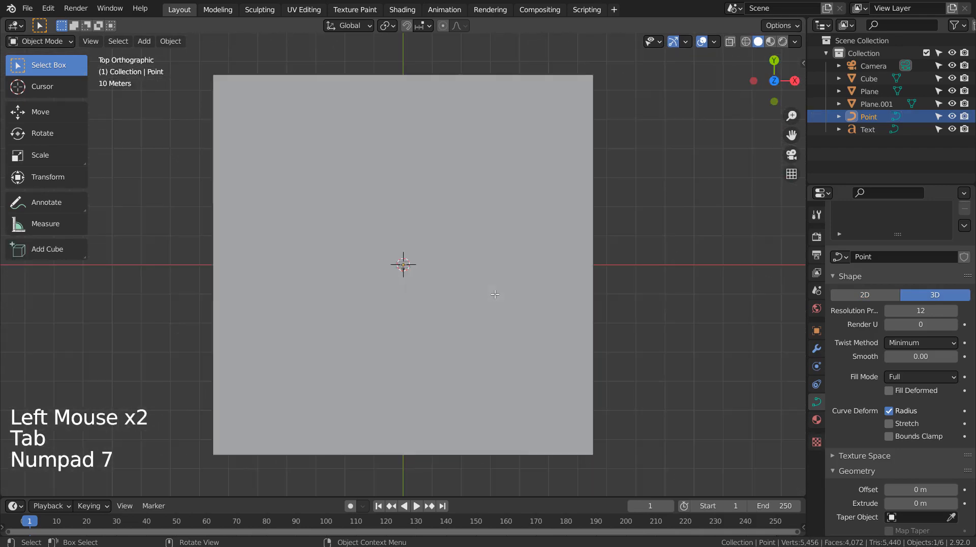
{"action": "key", "text": "g"}
{"action": "left_click", "coordinate": [338, 403]}
{"action": "middle_click_drag", "start_coordinate": [337, 402], "coordinate": [392, 290]}
{"action": "key", "text": "g"}
{"action": "key", "text": "z"}
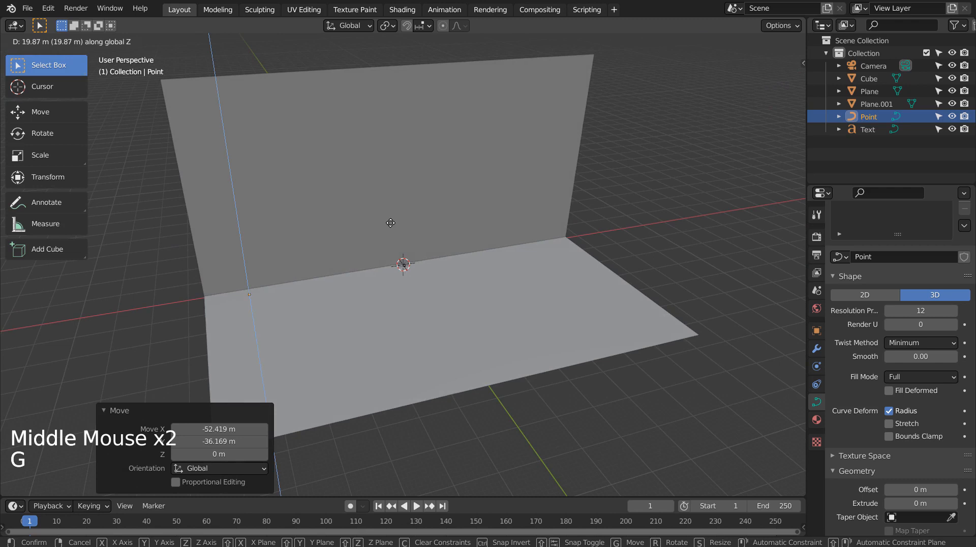
{"action": "left_click", "coordinate": [390, 222]}
In the top view, extrude the curve point seven times into a zigzag path across the floor that loops back and crosses itself.
{"action": "key", "text": "KP_7"}
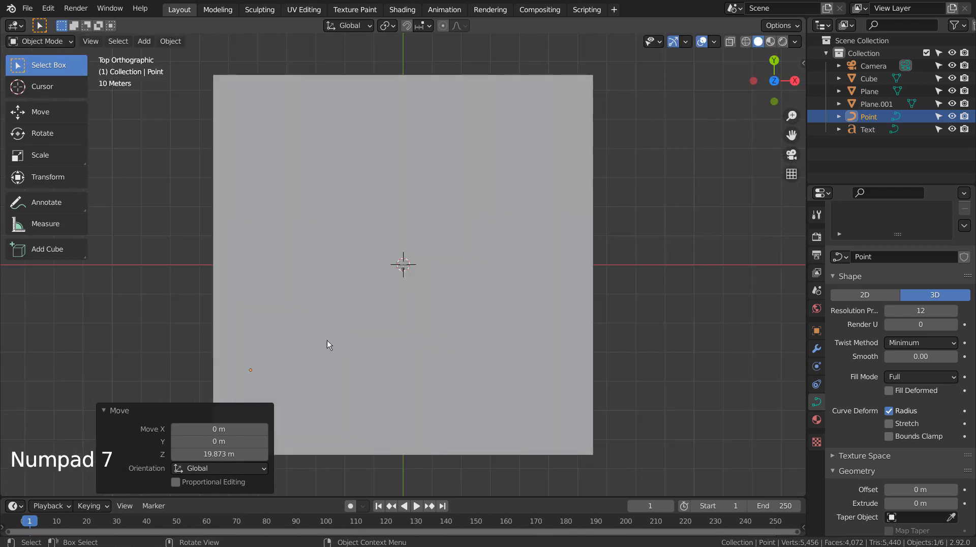
{"action": "key", "text": "Tab"}
{"action": "key", "text": "e"}
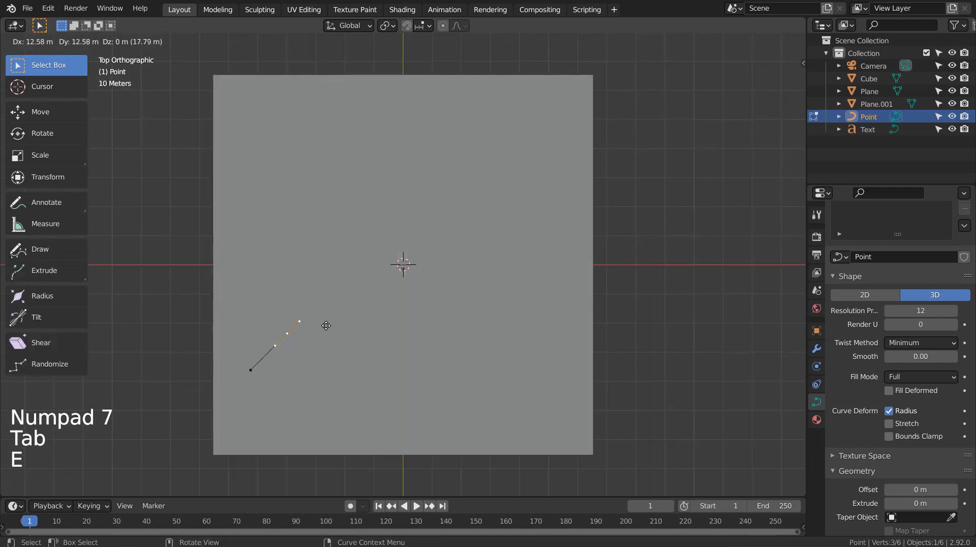
{"action": "left_click", "coordinate": [323, 327]}
{"action": "key", "text": "e"}
{"action": "left_click", "coordinate": [422, 384]}
{"action": "key", "text": "e"}
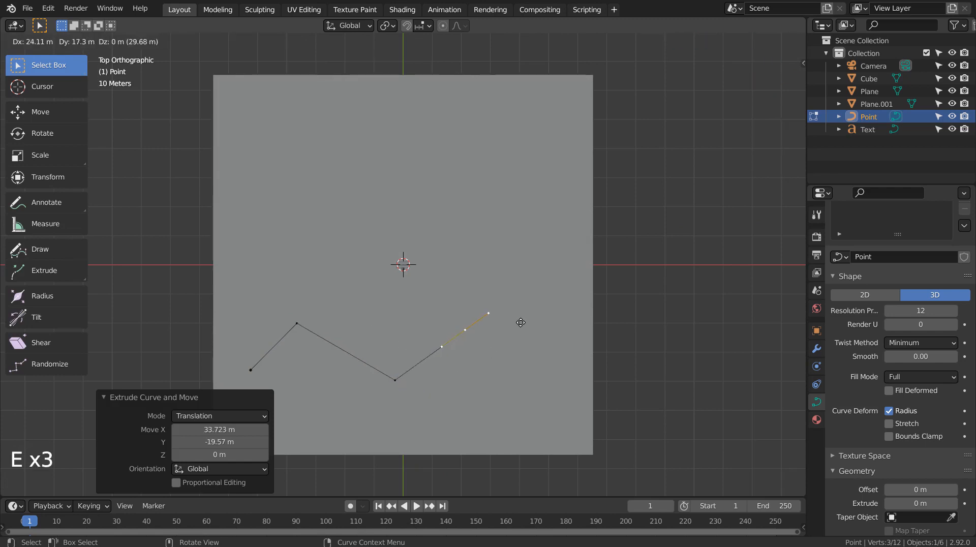
{"action": "left_click", "coordinate": [520, 292]}
{"action": "key", "text": "e"}
{"action": "left_click", "coordinate": [601, 270]}
{"action": "key", "text": "e"}
{"action": "left_click", "coordinate": [628, 350]}
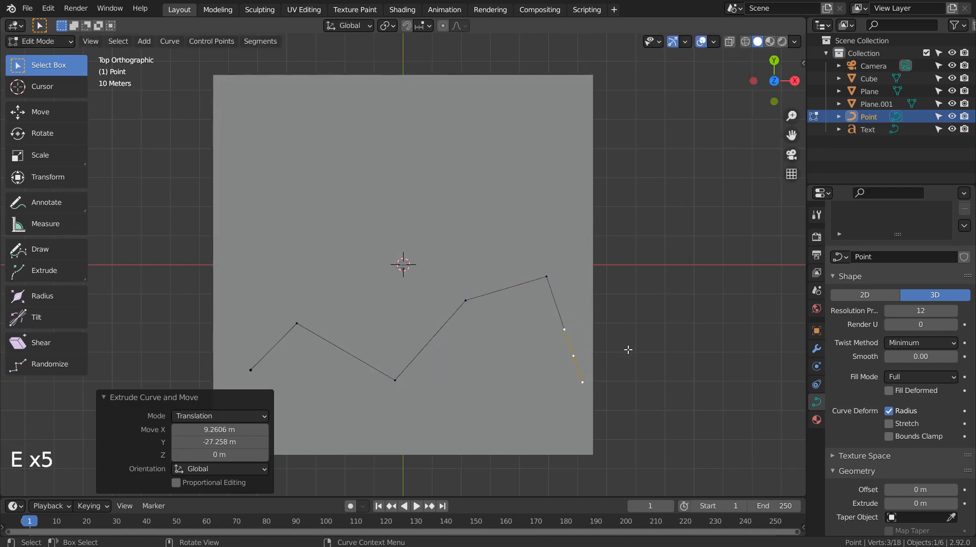
{"action": "key", "text": "e"}
{"action": "left_click", "coordinate": [546, 369]}
{"action": "key", "text": "e"}
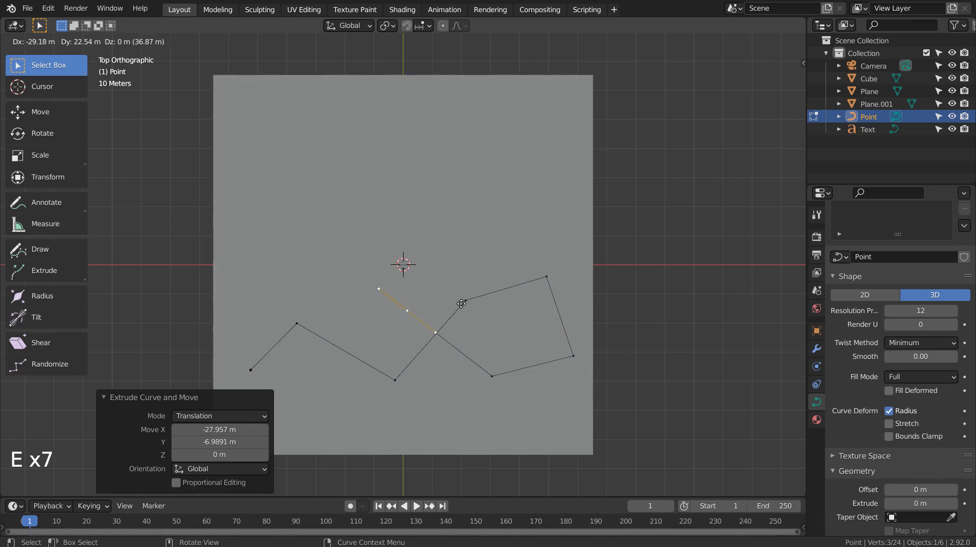
{"action": "left_click", "coordinate": [461, 303]}
Smooth the whole path by setting the handle type of all its control points to Automatic.
{"action": "key", "text": "a"}
{"action": "key", "text": "v"}
{"action": "left_click", "coordinate": [562, 345]}
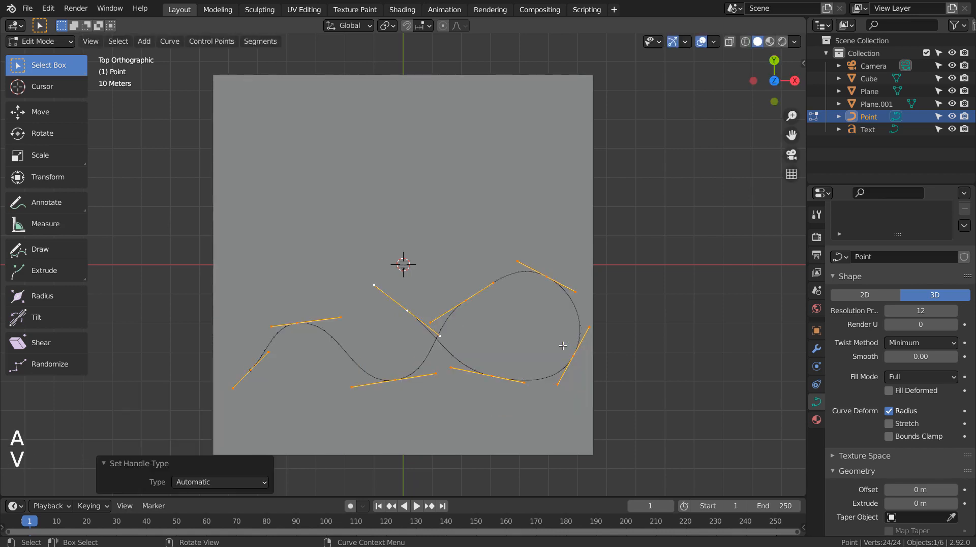
{"action": "key", "text": "Tab"}
{"action": "key", "text": "Tab"}
Lower the path's second control point about 14.8 m along Z.
{"action": "middle_click_drag", "start_coordinate": [527, 344], "coordinate": [374, 266]}
{"action": "left_click", "coordinate": [299, 236]}
{"action": "key", "text": "g"}
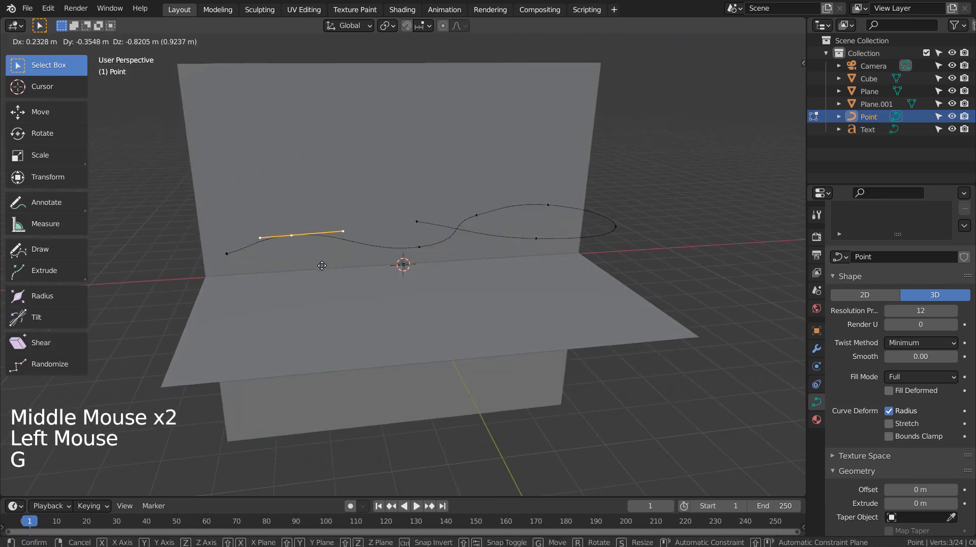
{"action": "key", "text": "z"}
{"action": "left_click", "coordinate": [376, 282]}
{"action": "middle_click_drag", "start_coordinate": [376, 282], "coordinate": [396, 227]}
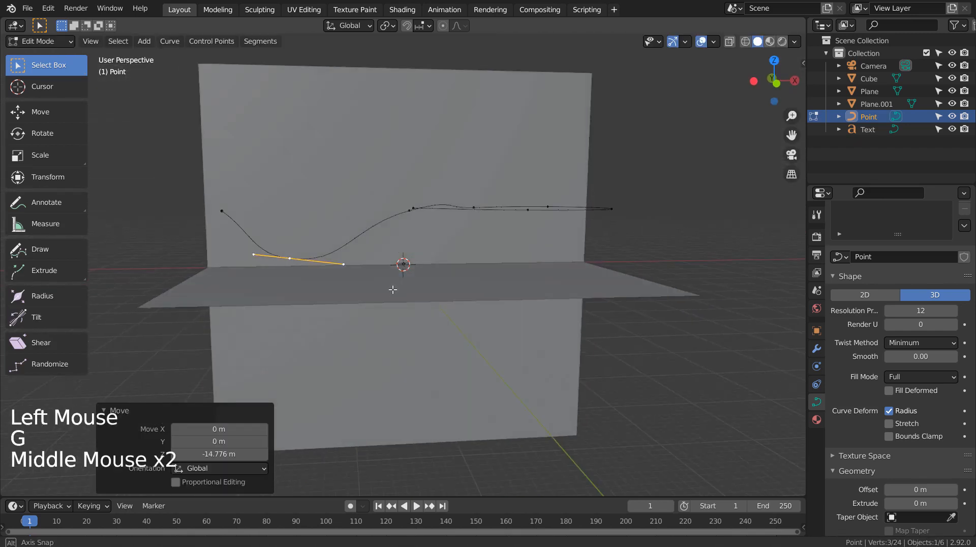
Lower the path's fourth control point about 14.5 m along Z.
{"action": "left_click", "coordinate": [421, 216]}
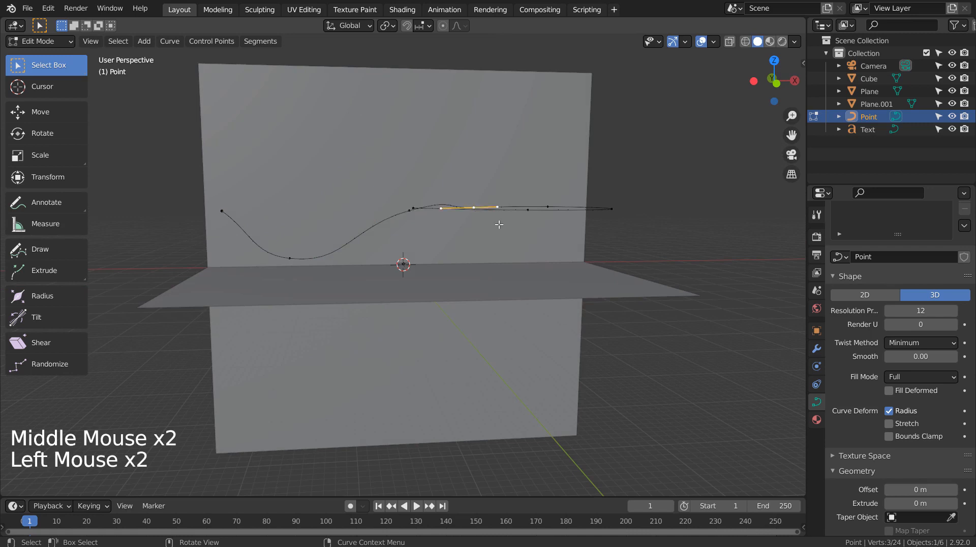
{"action": "middle_click_drag", "start_coordinate": [499, 224], "coordinate": [499, 226]}
{"action": "key", "text": "g"}
{"action": "key", "text": "z"}
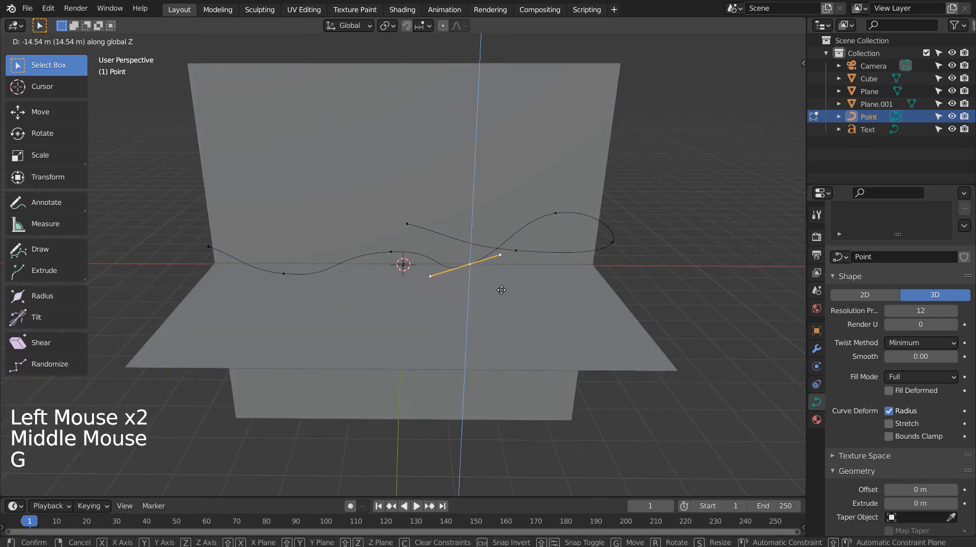
{"action": "left_click", "coordinate": [501, 289]}
Lower the control point at the outer end of the path's loop 15 m along Z.
{"action": "left_click", "coordinate": [617, 235]}
{"action": "key", "text": "g"}
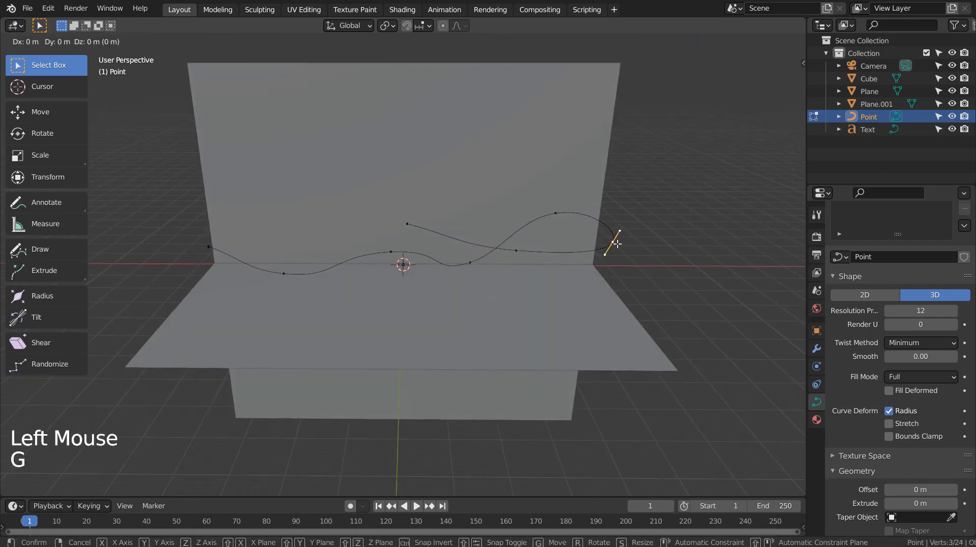
{"action": "key", "text": "z"}
{"action": "left_click", "coordinate": [612, 292]}
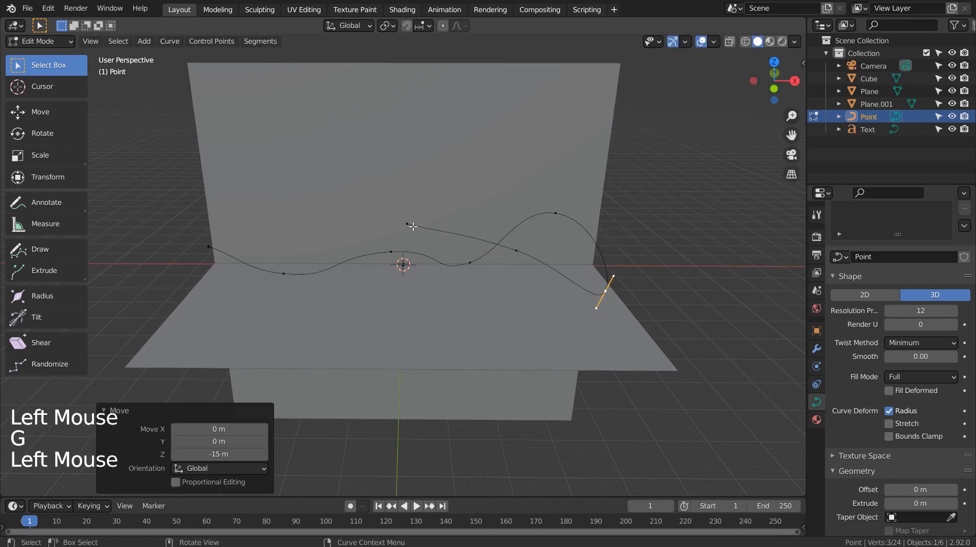
Lower the path's last control point about 17 m along Z and leave Edit Mode.
{"action": "left_click", "coordinate": [413, 226]}
{"action": "key", "text": "g"}
{"action": "key", "text": "z"}
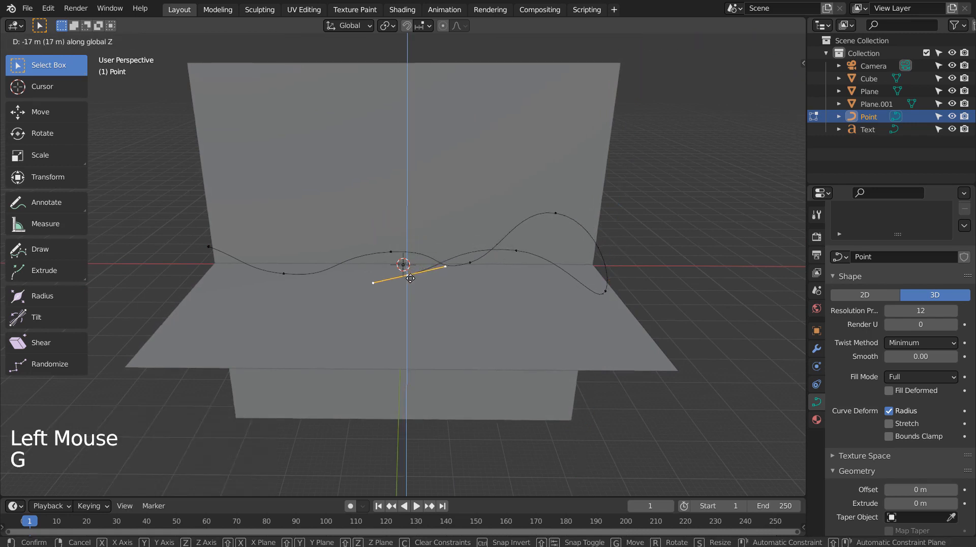
{"action": "left_click", "coordinate": [410, 278]}
{"action": "middle_click_drag", "start_coordinate": [470, 362], "coordinate": [550, 319]}
{"action": "middle_click", "coordinate": [535, 330]}
{"action": "key", "text": "Tab"}
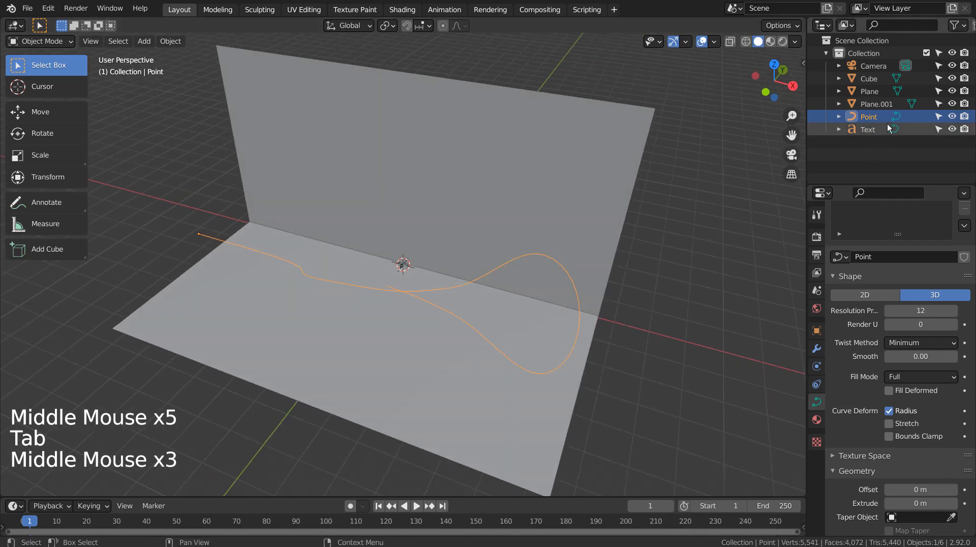
Add a Follow Path constraint to the camera targeting the Point curve, with Follow Curve enabled and the path animated.
{"action": "left_click", "coordinate": [877, 67]}
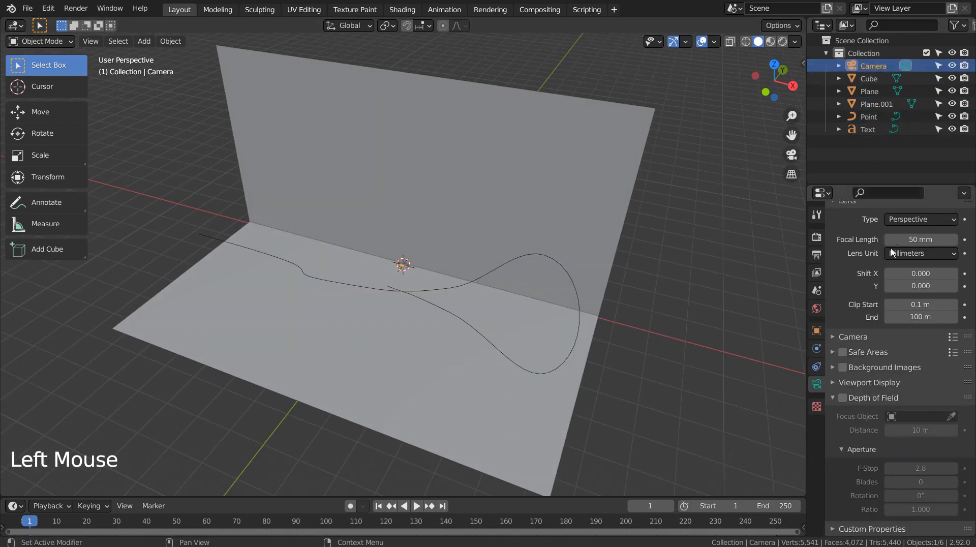
{"action": "left_click", "coordinate": [816, 365]}
{"action": "left_click", "coordinate": [929, 233]}
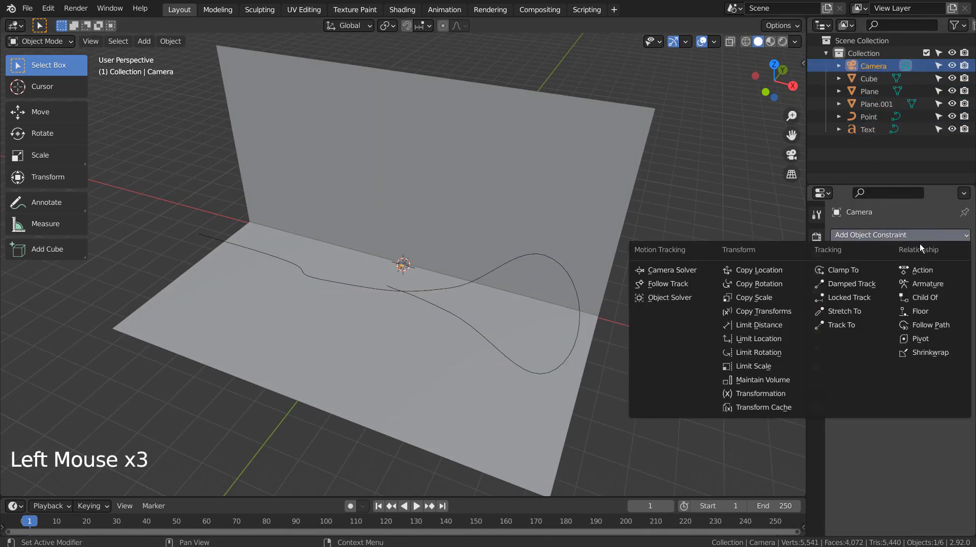
{"action": "left_click", "coordinate": [928, 324]}
{"action": "left_click", "coordinate": [899, 283]}
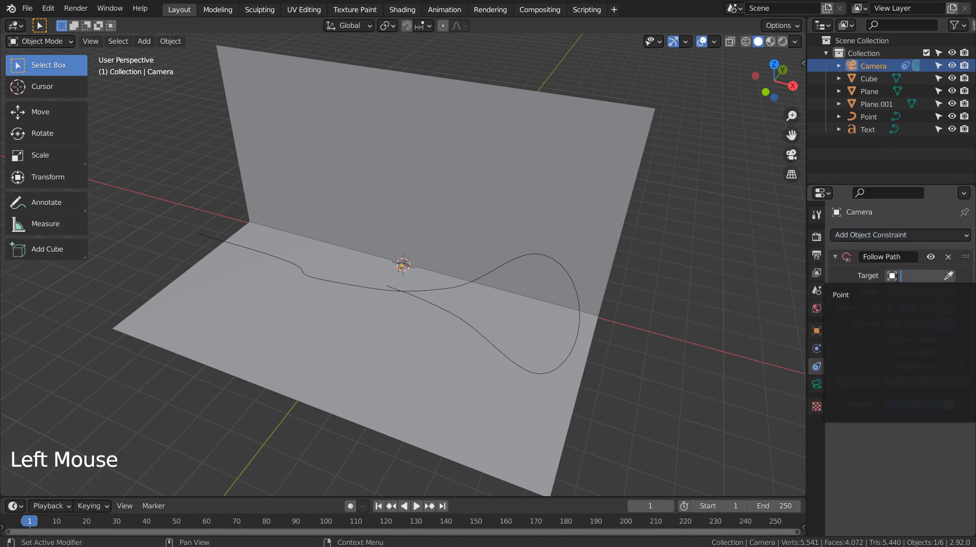
{"action": "left_click", "coordinate": [881, 294]}
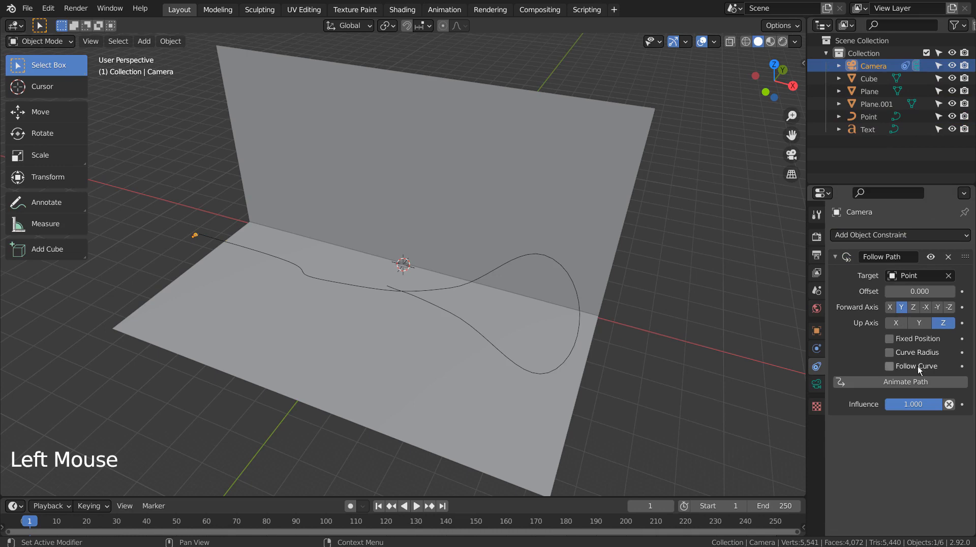
{"action": "left_click", "coordinate": [904, 381]}
Add a Track To constraint to the camera with the Text object as its target.
{"action": "middle_click_drag", "start_coordinate": [463, 300], "coordinate": [584, 287]}
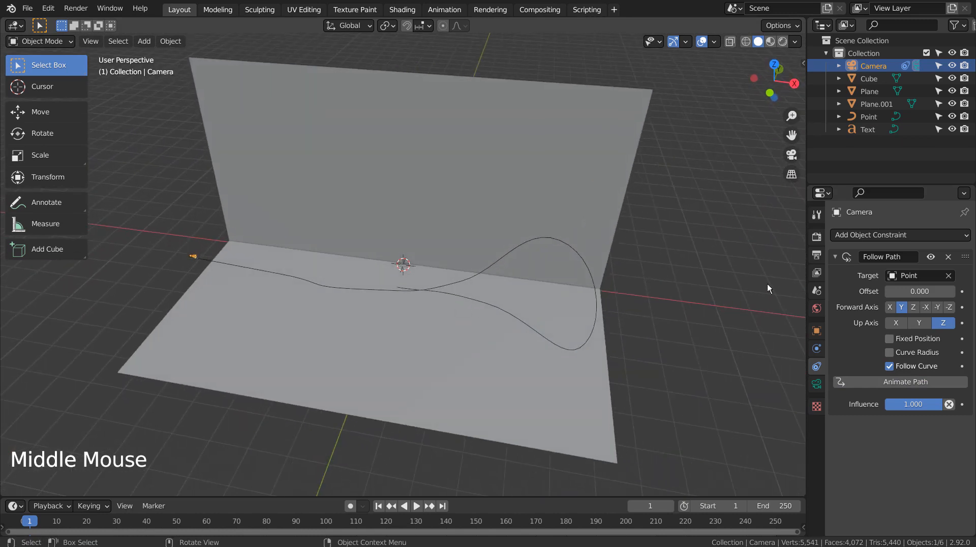
{"action": "left_click", "coordinate": [923, 234]}
{"action": "left_click", "coordinate": [850, 324]}
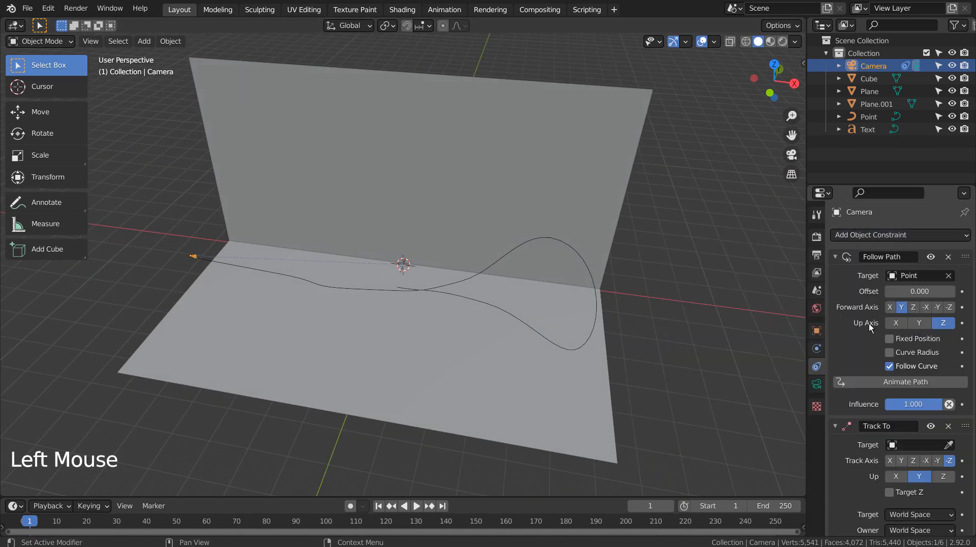
{"action": "left_click", "coordinate": [895, 444]}
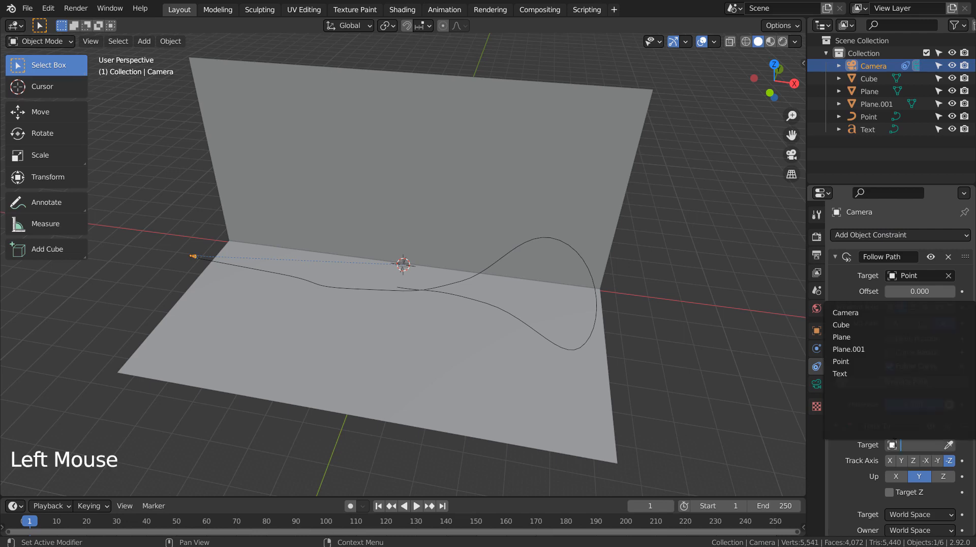
{"action": "left_click", "coordinate": [854, 373]}
Play the animation to check the camera's movement along the curve, and return to frame 1.
{"action": "middle_click_drag", "start_coordinate": [615, 329], "coordinate": [673, 334]}
{"action": "key", "text": "space"}
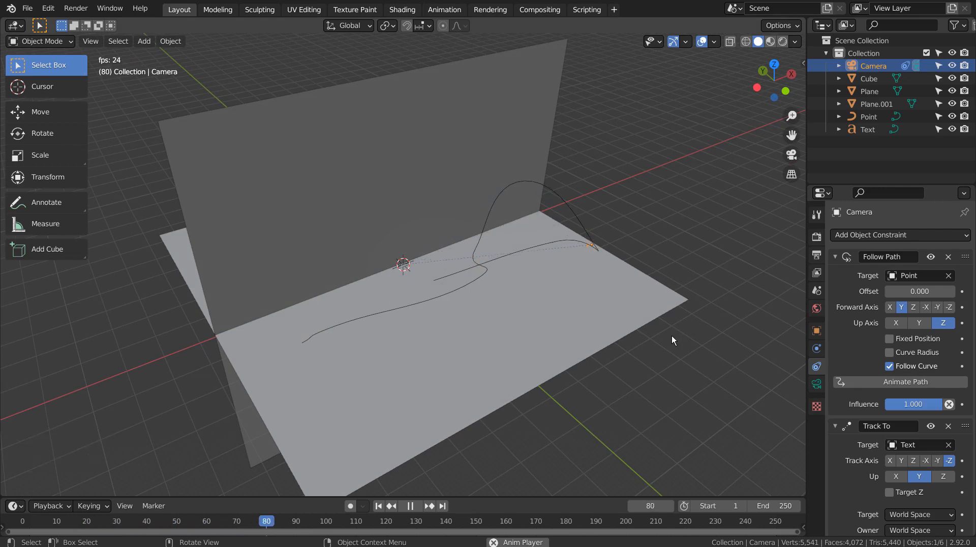
{"action": "key", "text": "space"}
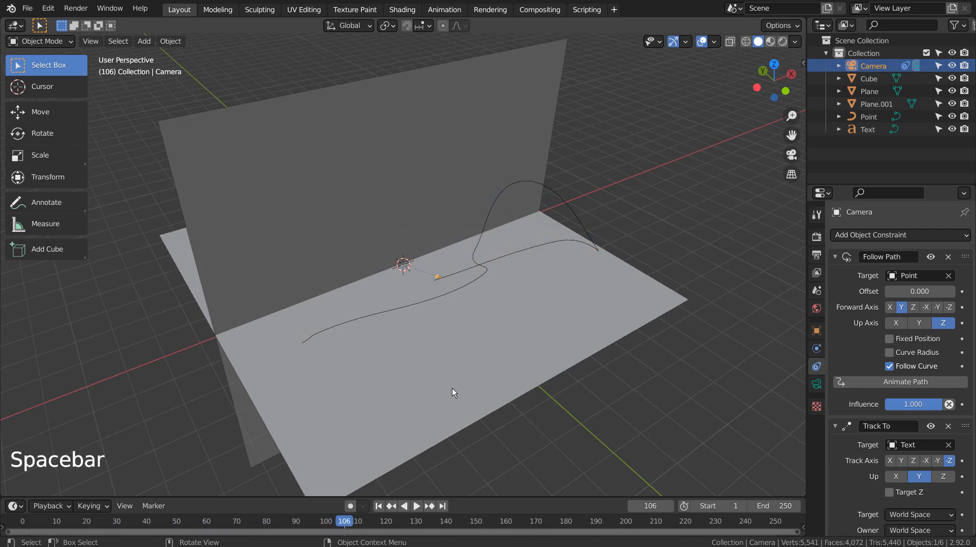
{"action": "left_click", "coordinate": [379, 505]}
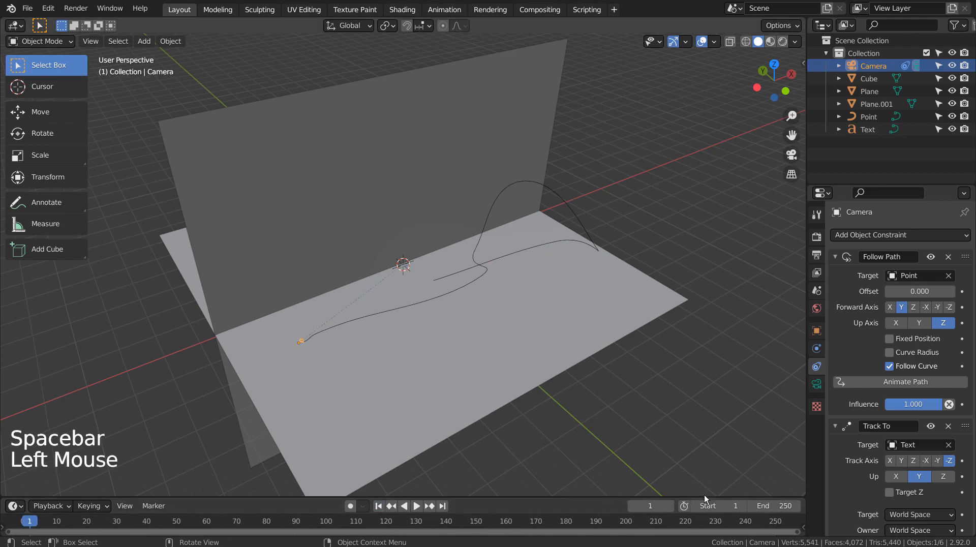
Set the animation's end frame to 100 and return to the first frame.
{"action": "left_click", "coordinate": [768, 505]}
{"action": "type", "text": "100"}
{"action": "key", "text": "Return"}
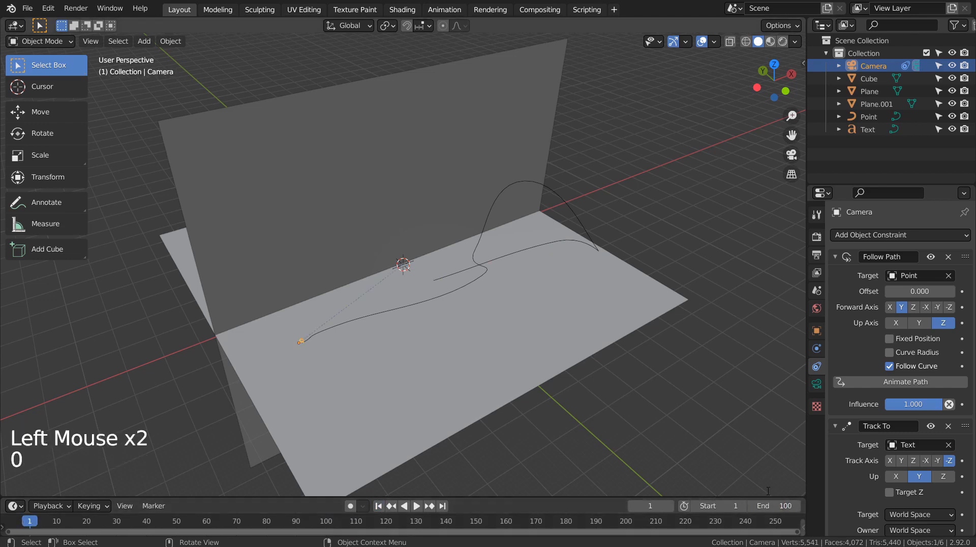
{"action": "left_click", "coordinate": [375, 505]}
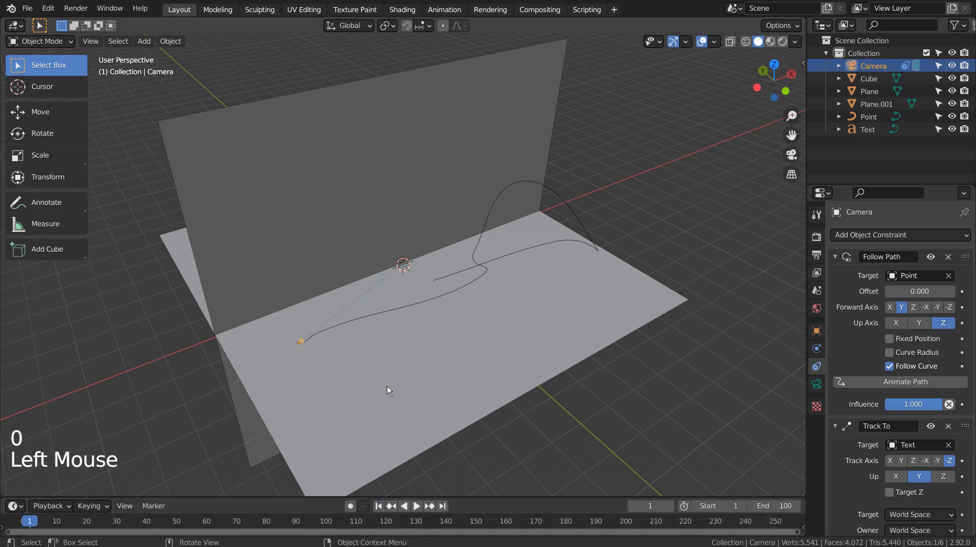
Look through the camera and play the animation to check the framing of the logo.
{"action": "key", "text": "KP_0"}
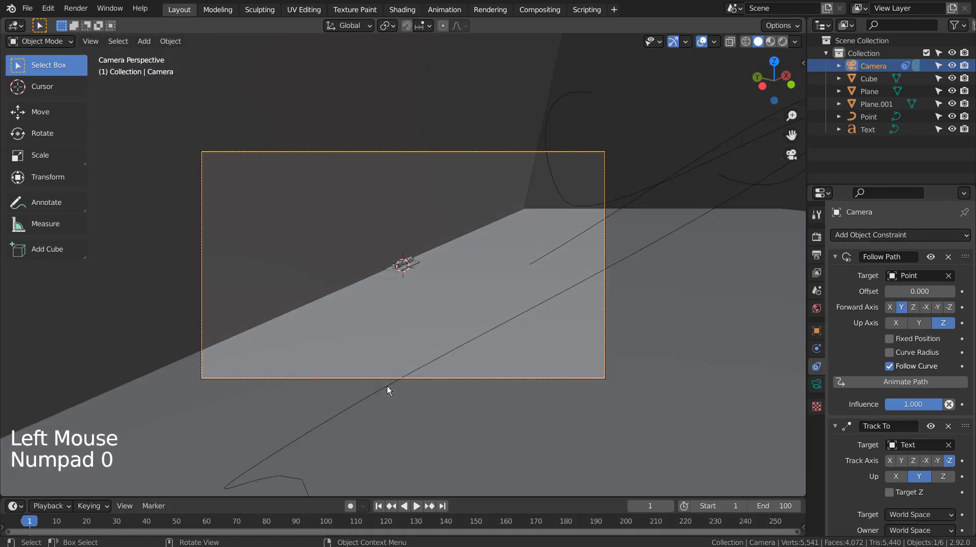
{"action": "left_click", "coordinate": [414, 505]}
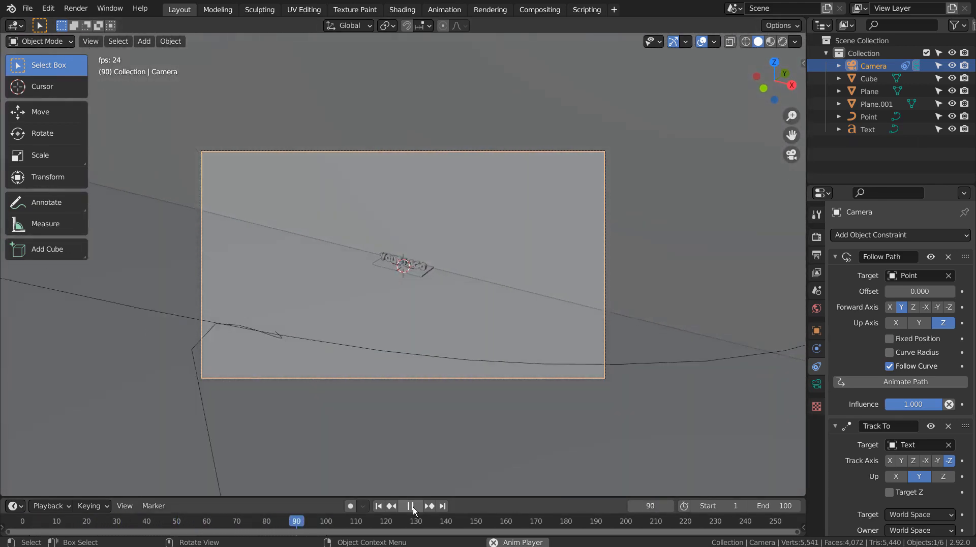
{"action": "left_click", "coordinate": [411, 506]}
Go to frame 100 and set the camera's focal length to 117 mm.
{"action": "left_click_drag", "start_coordinate": [312, 524], "coordinate": [327, 524]}
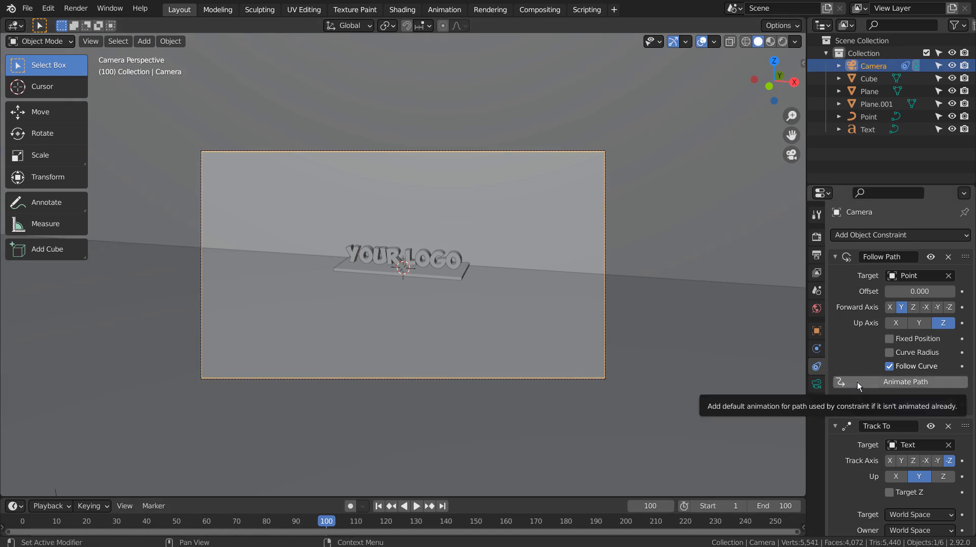
{"action": "left_click", "coordinate": [868, 64]}
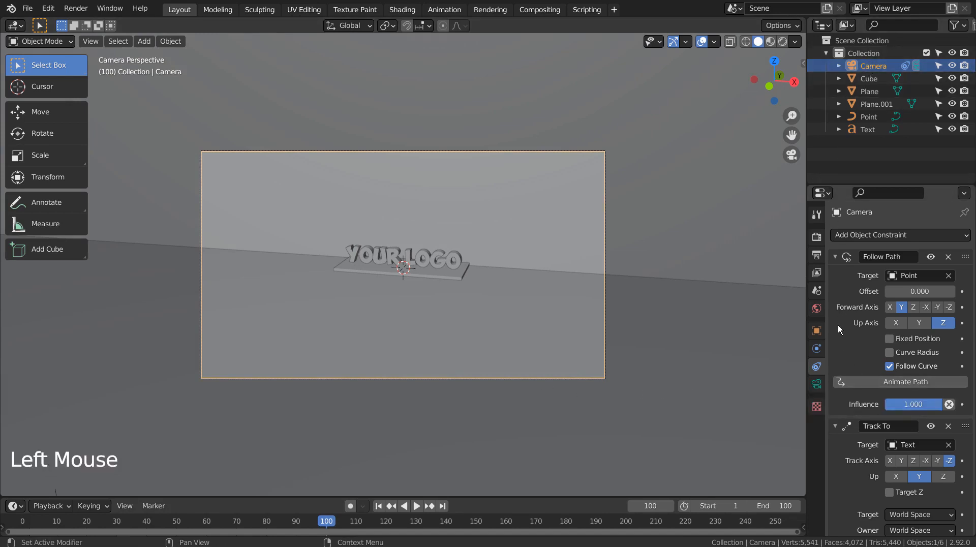
{"action": "double_click", "coordinate": [817, 387]}
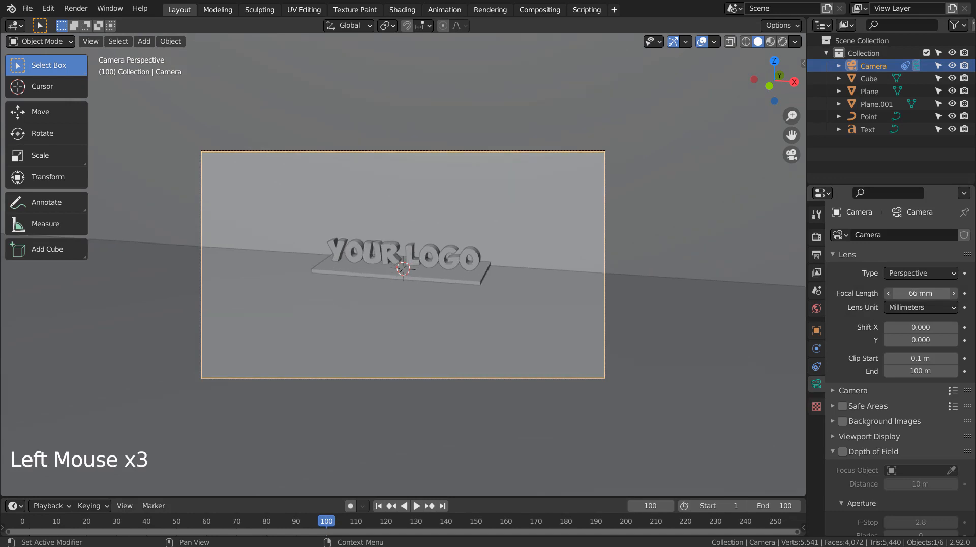
{"action": "left_click_drag", "start_coordinate": [920, 293], "coordinate": [955, 293]}
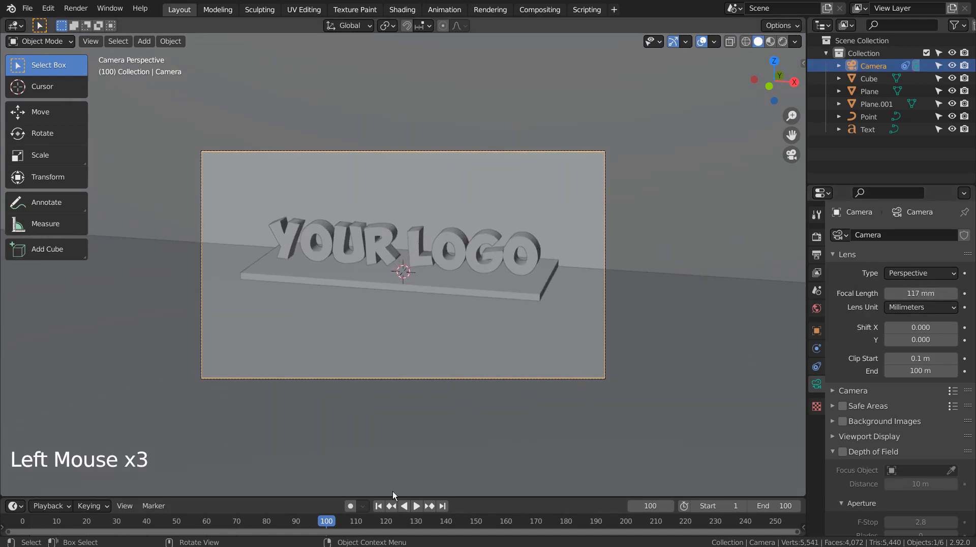
Play the animation from frame 1 through the camera to check the new focal length, and return to the start.
{"action": "left_click", "coordinate": [386, 505]}
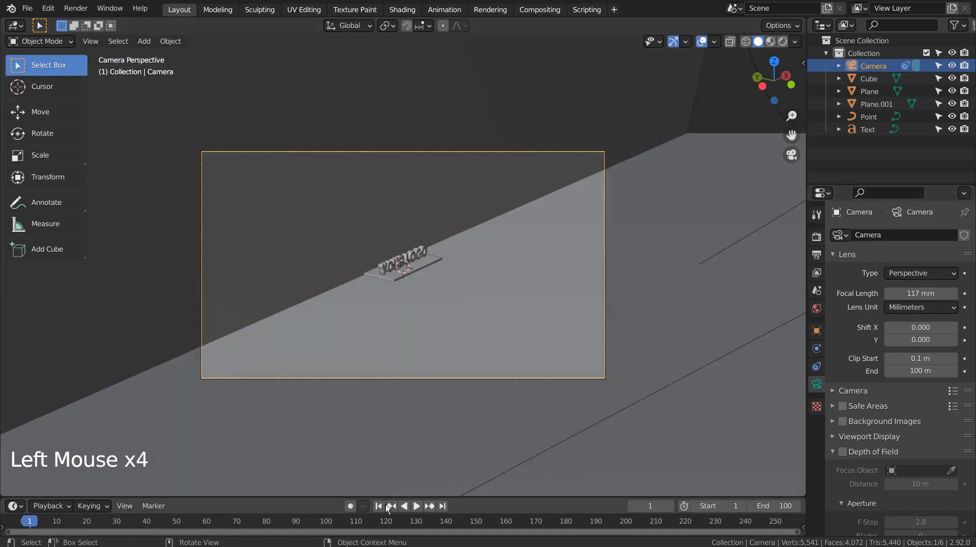
{"action": "left_click", "coordinate": [416, 506]}
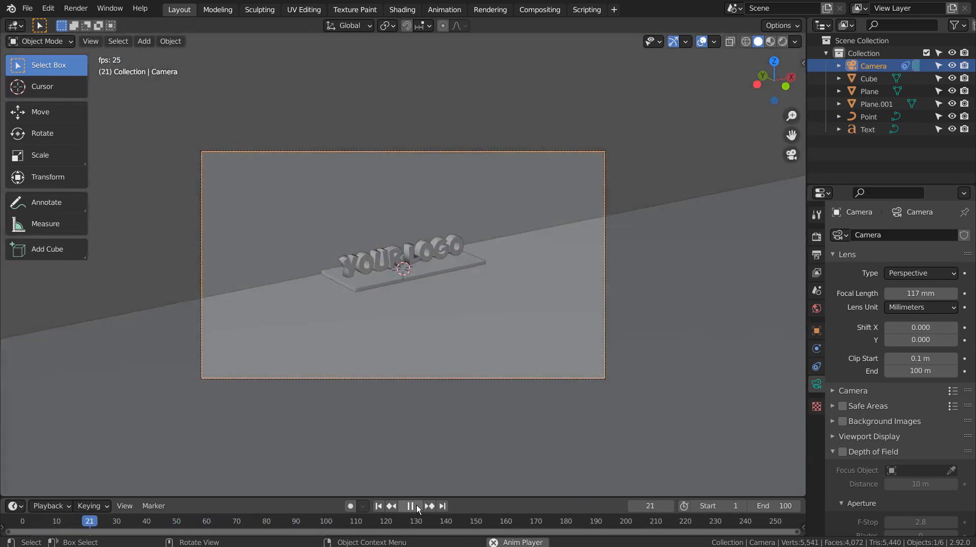
{"action": "left_click", "coordinate": [417, 507]}
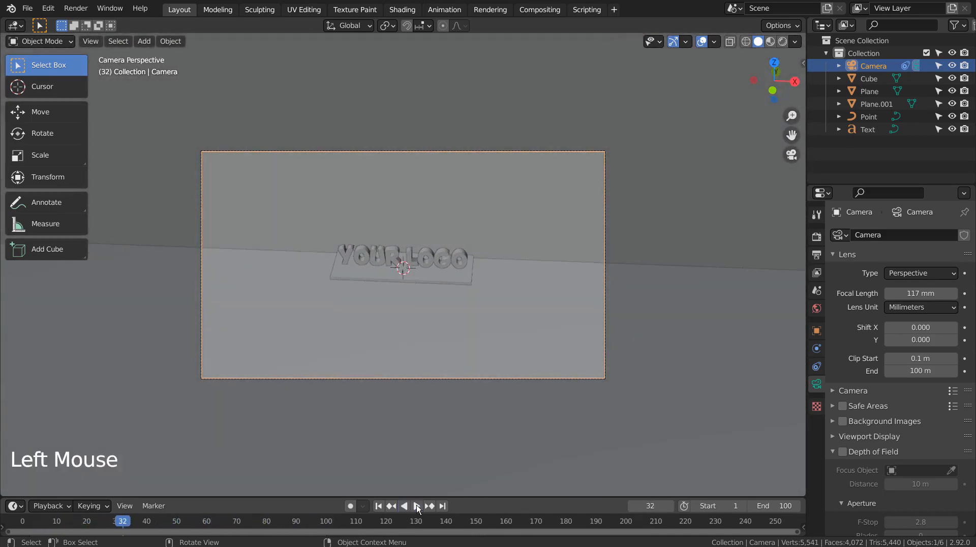
{"action": "left_click", "coordinate": [389, 506]}
Leave the camera view and display the scene in Rendered shading, close up on the logo between wall and floor.
{"action": "middle_click_drag", "start_coordinate": [440, 373], "coordinate": [529, 361]}
{"action": "scroll", "coordinate": [481, 379], "scroll_direction": "down", "scroll_amount": 5}
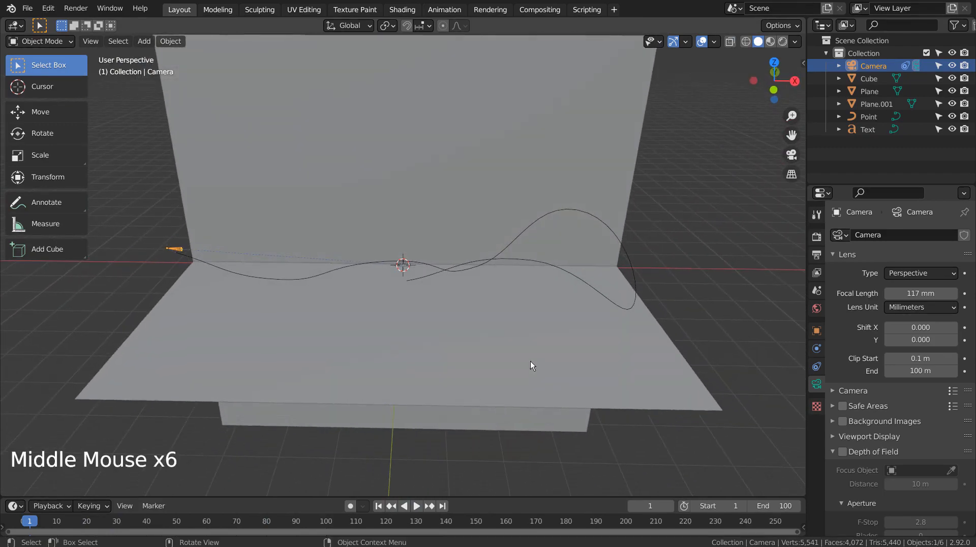
{"action": "left_click", "coordinate": [781, 41]}
{"action": "scroll", "coordinate": [572, 197], "scroll_direction": "up", "scroll_amount": 8}
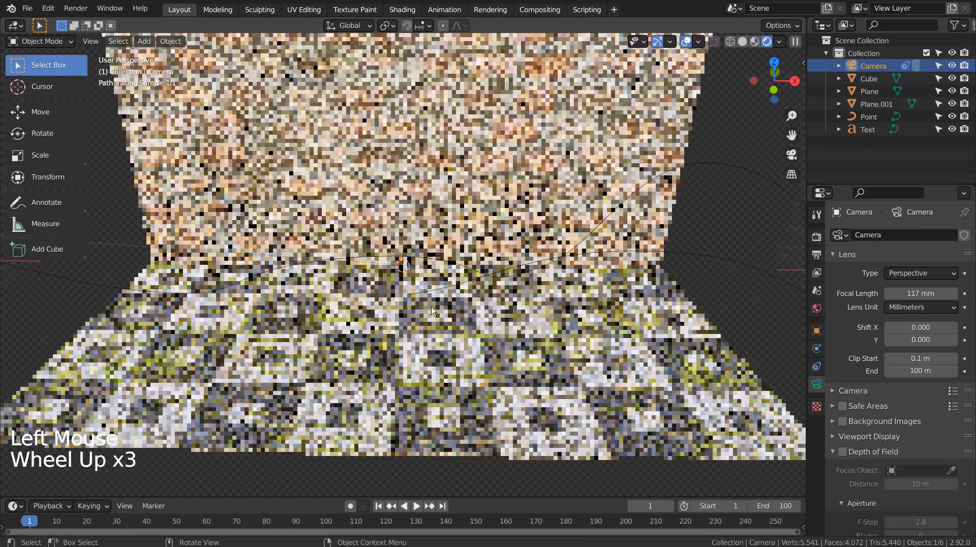
{"action": "scroll", "coordinate": [446, 309], "scroll_direction": "down", "scroll_amount": 1}
{"action": "middle_click_drag", "start_coordinate": [446, 310], "coordinate": [472, 294]}
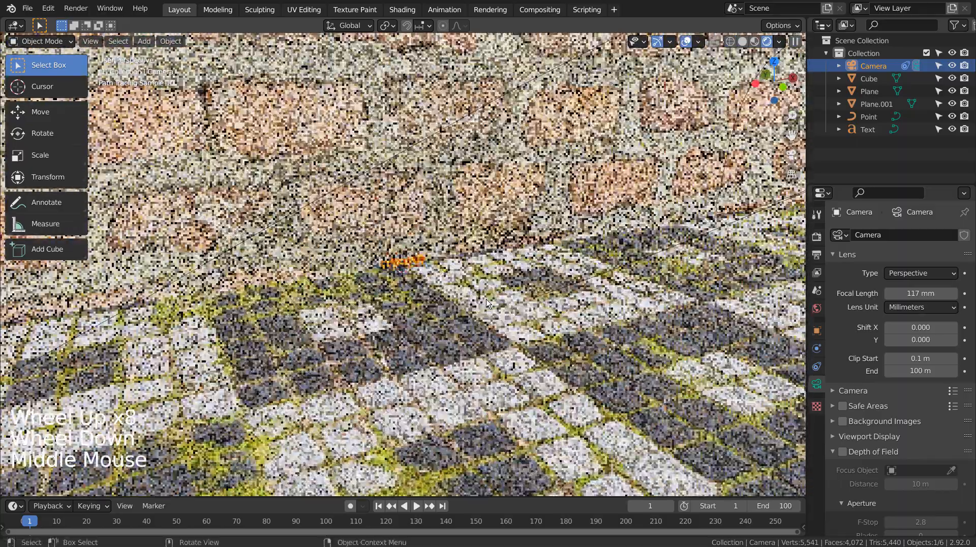
{"action": "scroll", "coordinate": [473, 293], "scroll_direction": "up", "scroll_amount": 4}
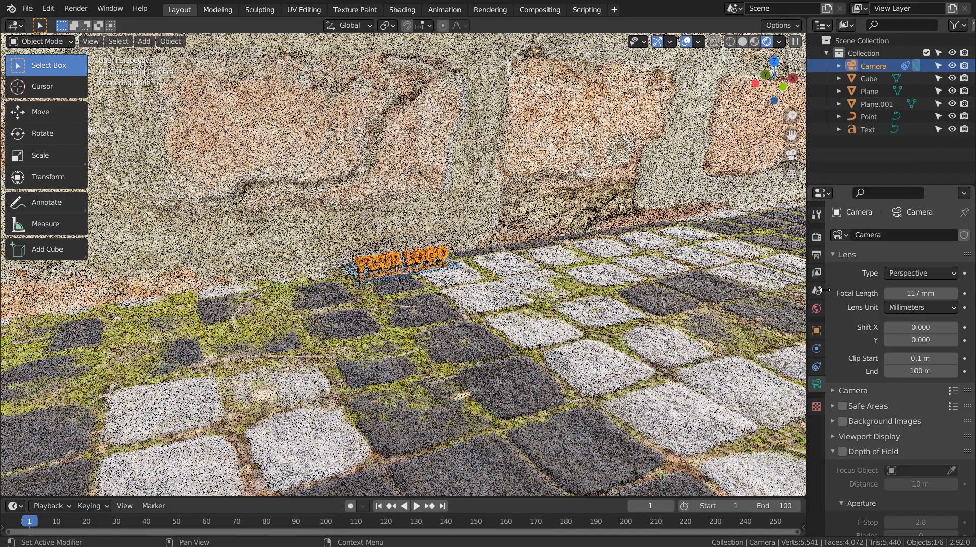
Replace the world background's forest.exr image with a Sky Texture.
{"action": "left_click", "coordinate": [817, 308]}
{"action": "left_click", "coordinate": [893, 310]}
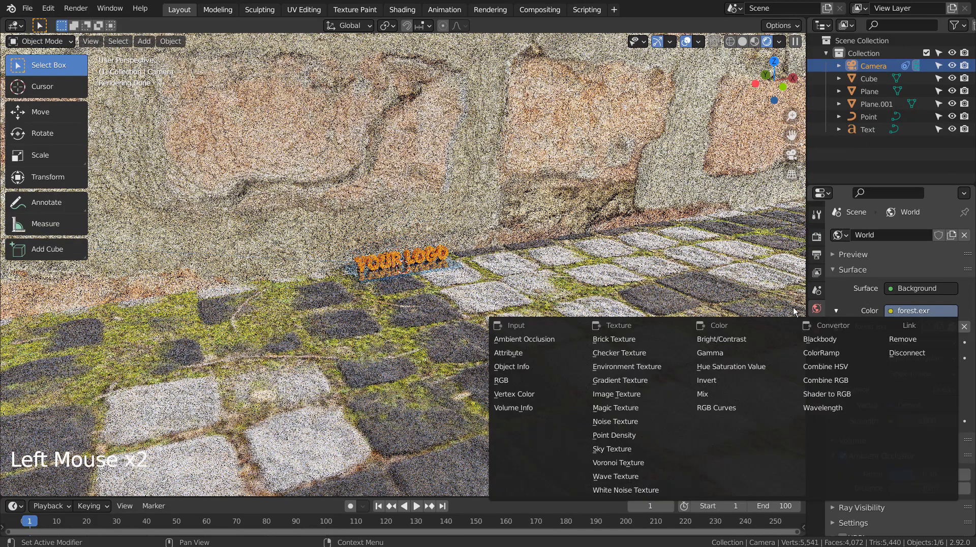
{"action": "left_click", "coordinate": [609, 446]}
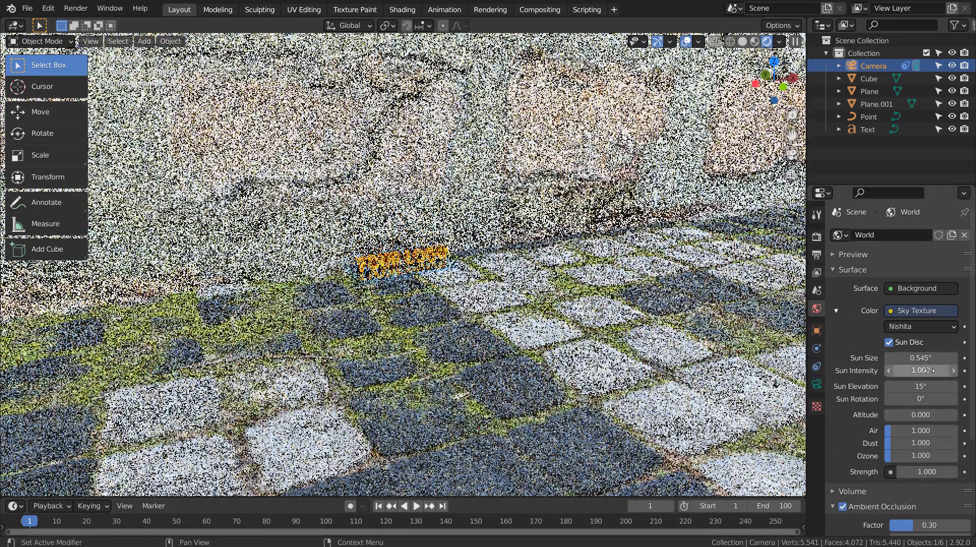
Set the sky texture's sun intensity to 0.1 and the background strength to 0.1.
{"action": "left_click", "coordinate": [928, 370]}
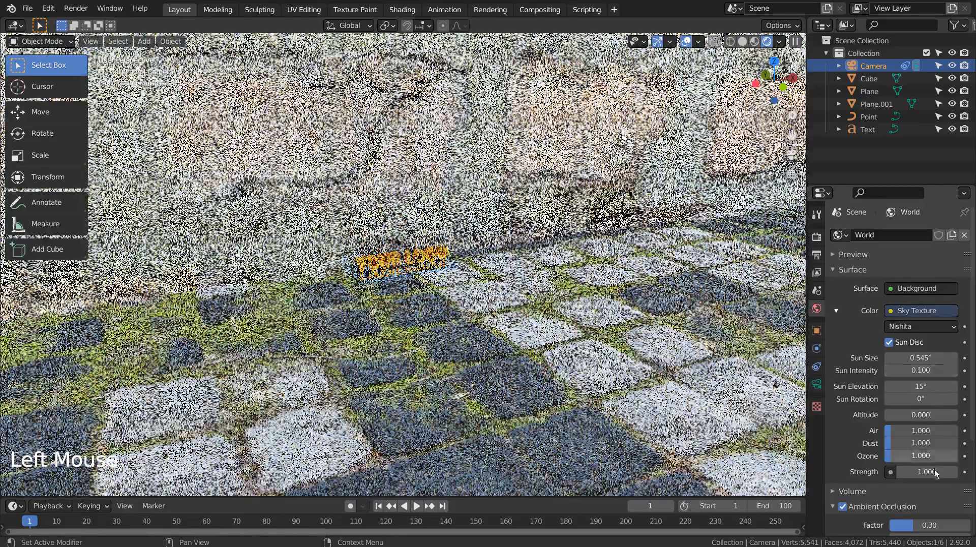
{"action": "type", "text": "0.1"}
{"action": "key", "text": "Return"}
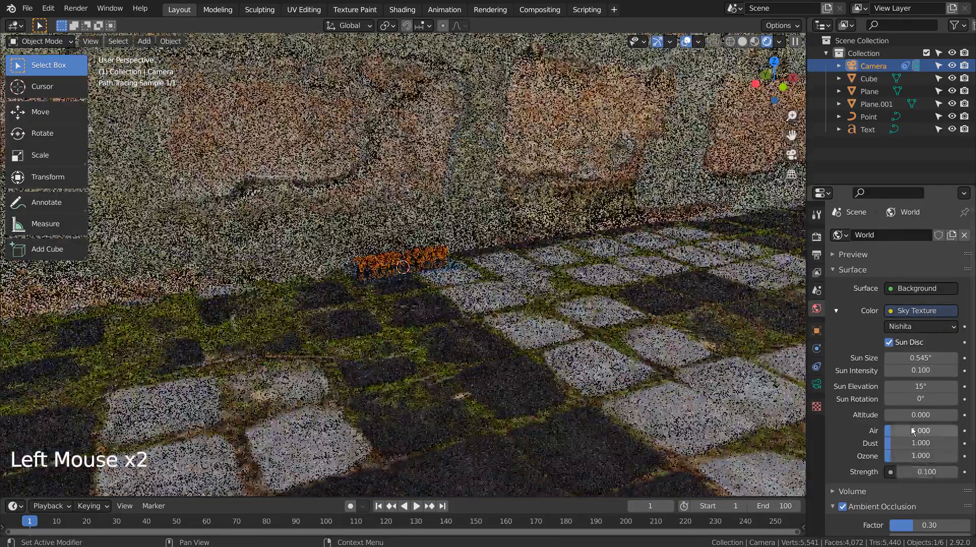
Try a sun rotation of 180° on the sky texture.
{"action": "left_click", "coordinate": [916, 402]}
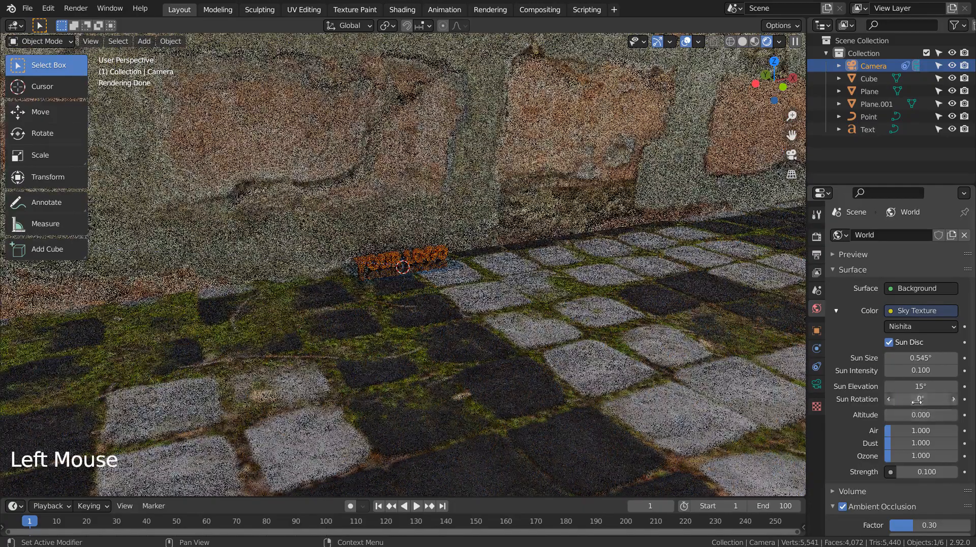
{"action": "type", "text": "180"}
{"action": "key", "text": "Return"}
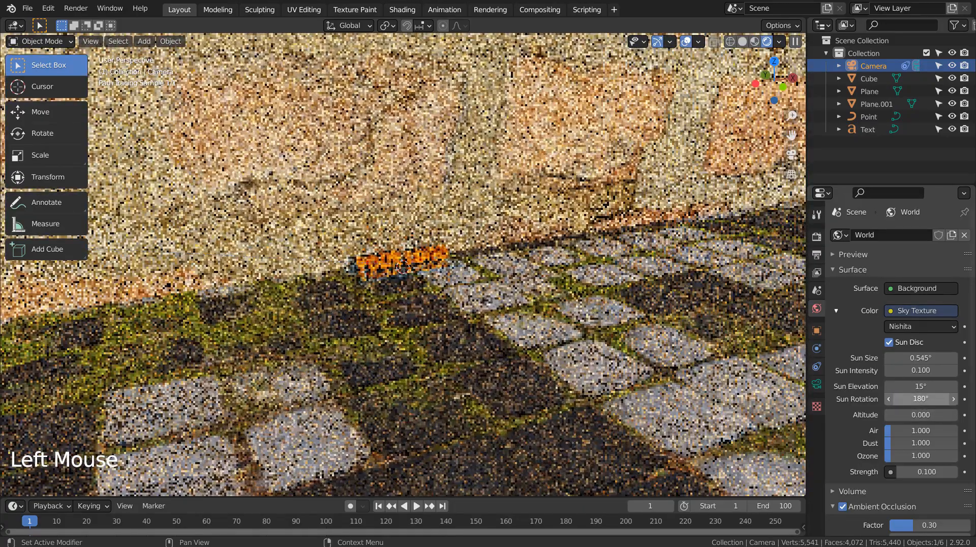
Set the sky texture's sun rotation to 90° and insert a keyframe for it at frame 1.
{"action": "key", "text": "BackSpace"}
{"action": "key", "text": "BackSpace"}
{"action": "key", "text": "BackSpace"}
{"action": "key", "text": "BackSpace"}
{"action": "type", "text": "90"}
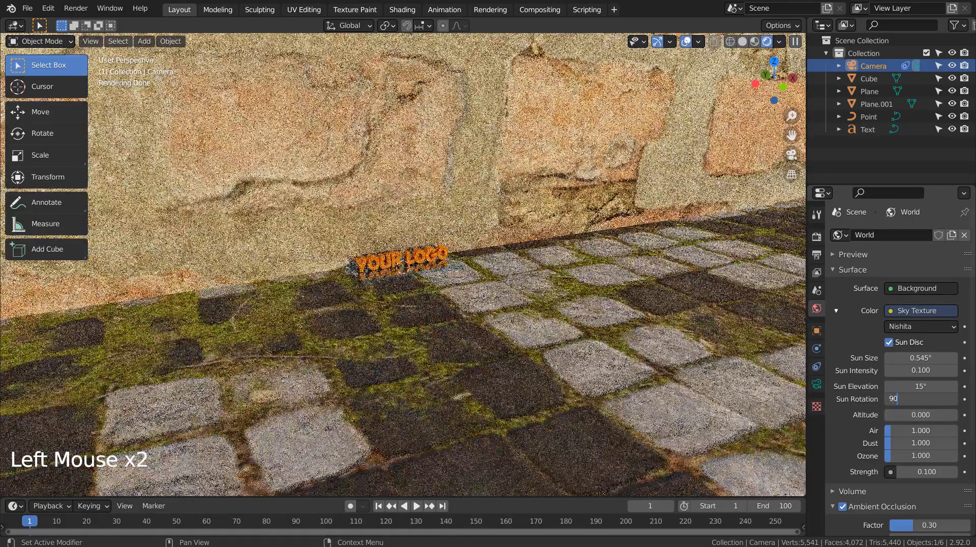
{"action": "key", "text": "Return"}
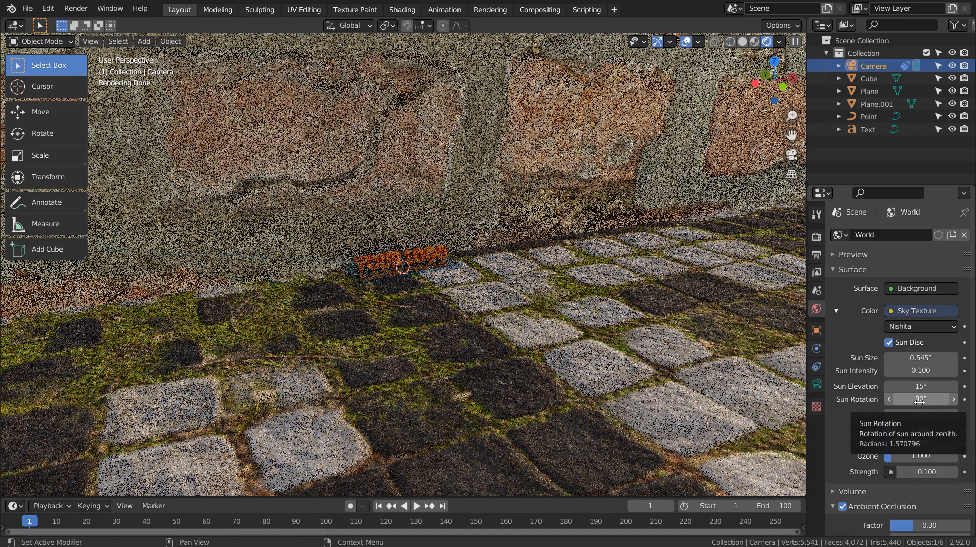
{"action": "key", "text": "i"}
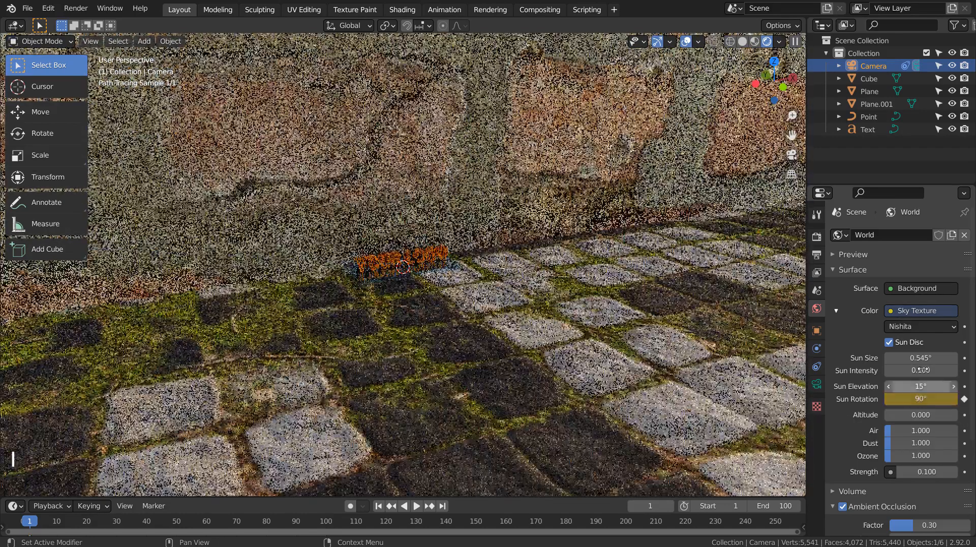
Move to frame 100 and set the sky texture's sun rotation to 180°.
{"action": "left_click", "coordinate": [324, 520]}
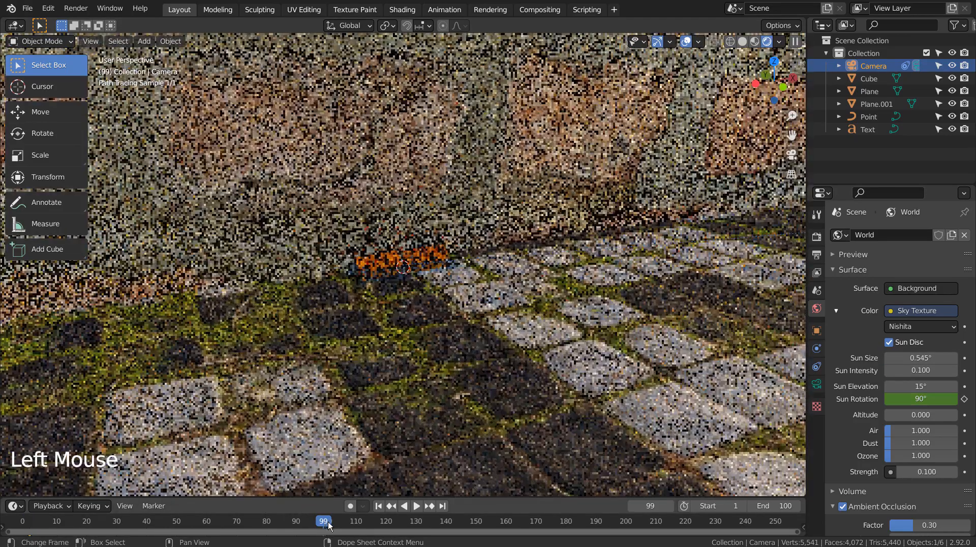
{"action": "left_click", "coordinate": [327, 520]}
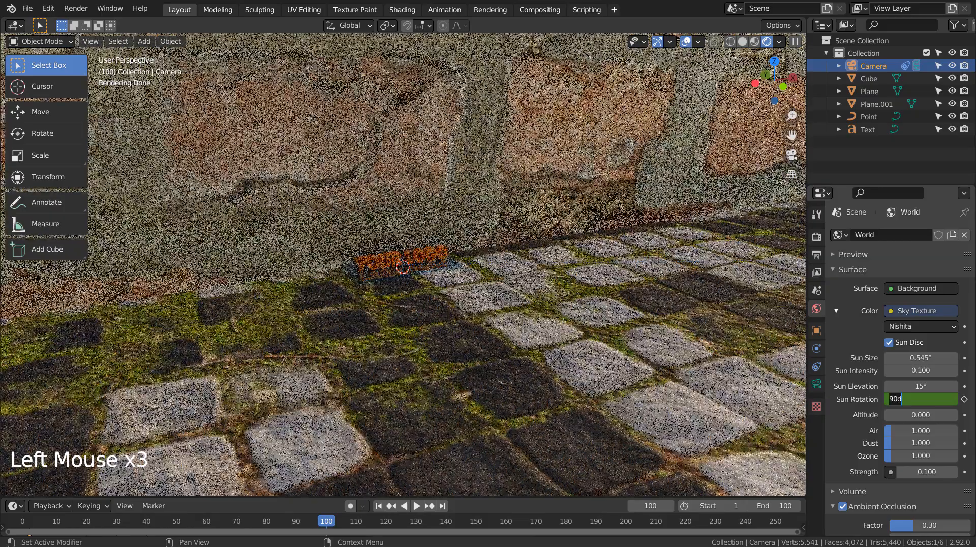
{"action": "type", "text": "180"}
{"action": "key", "text": "Return"}
Try sun rotations of 270° and 250° on the sky texture at frame 100.
{"action": "left_click", "coordinate": [920, 399]}
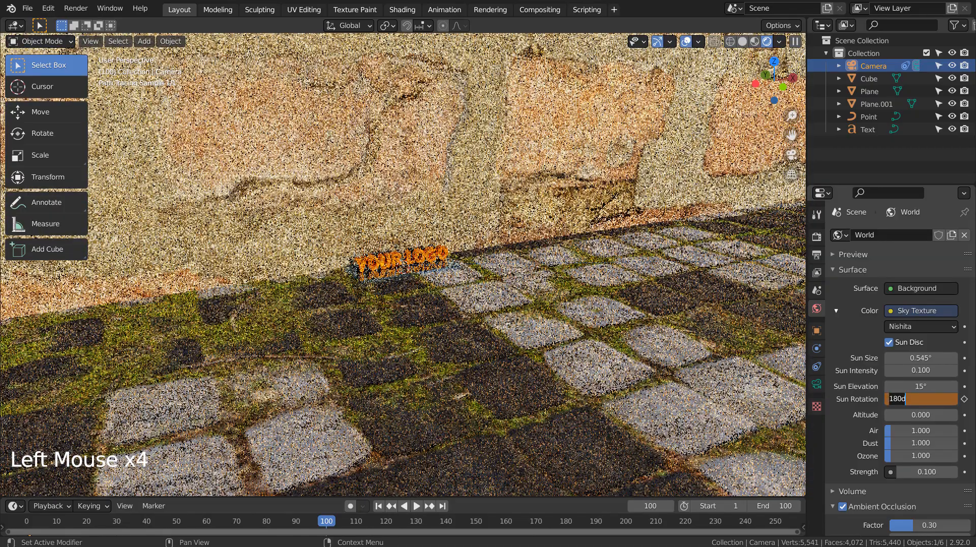
{"action": "type", "text": "270"}
{"action": "key", "text": "Return"}
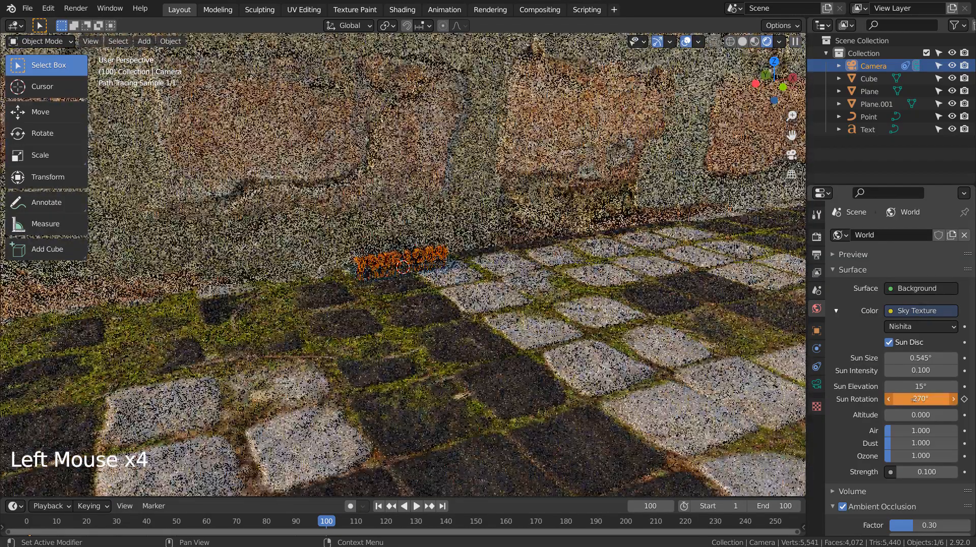
{"action": "type", "text": "250"}
{"action": "key", "text": "Return"}
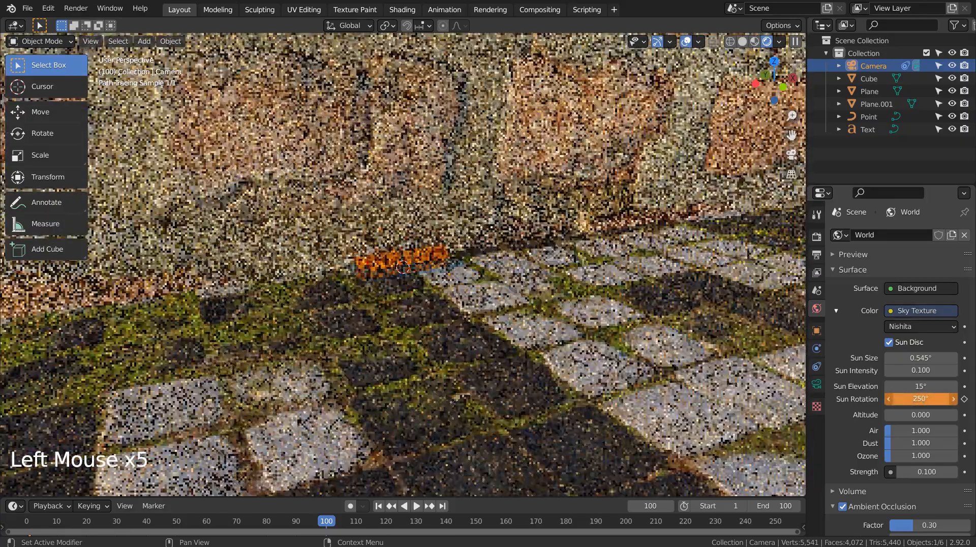
Set the sun rotation back to 180° and insert a keyframe for it at frame 100.
{"action": "left_click", "coordinate": [917, 399]}
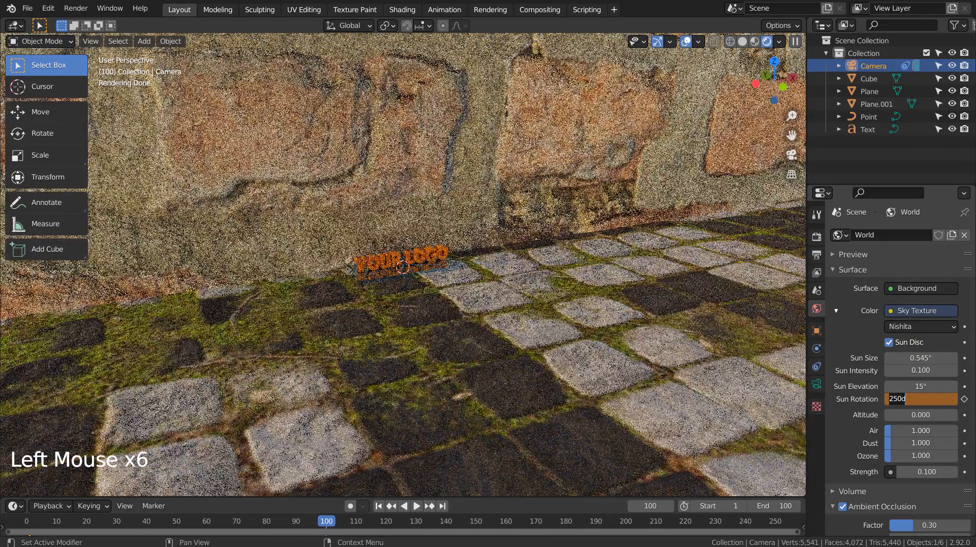
{"action": "type", "text": "180"}
{"action": "key", "text": "Return"}
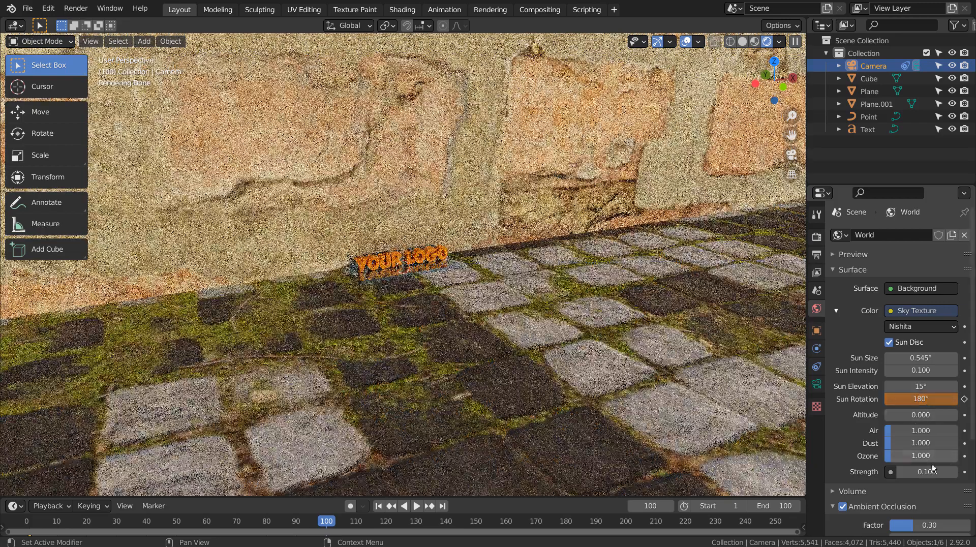
{"action": "left_click", "coordinate": [933, 471]}
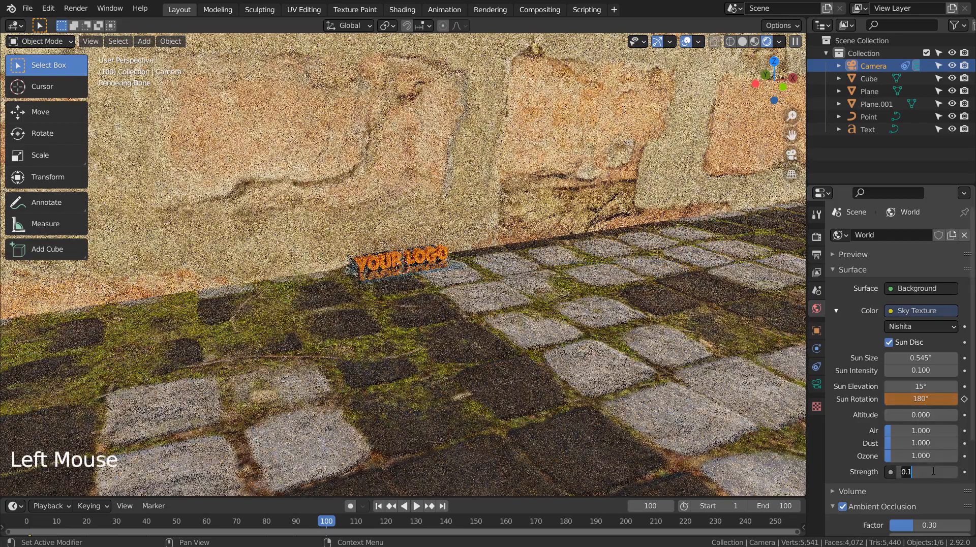
{"action": "left_click", "coordinate": [905, 406]}
{"action": "key", "text": "i"}
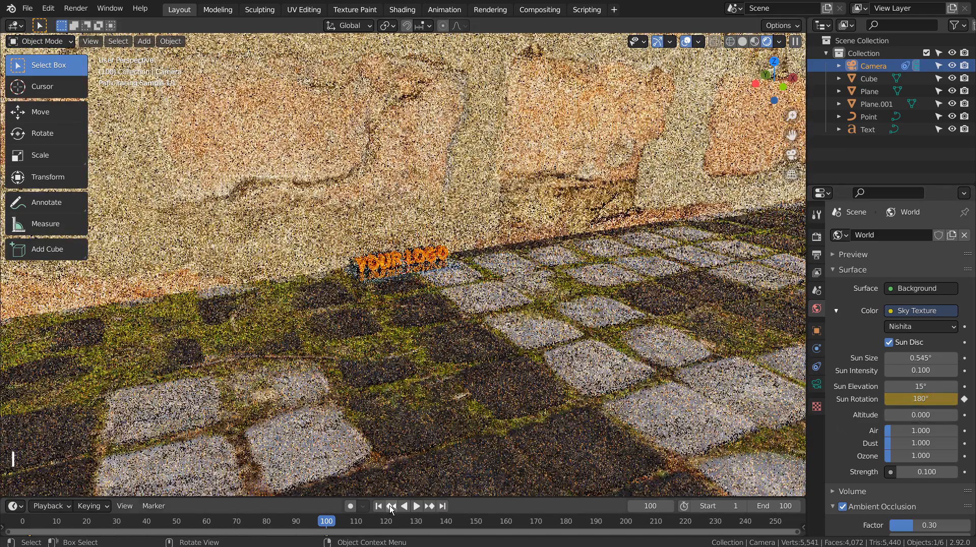
Play the sun rotation animation from the first frame, stop it, and return to frame 1.
{"action": "left_click", "coordinate": [382, 506]}
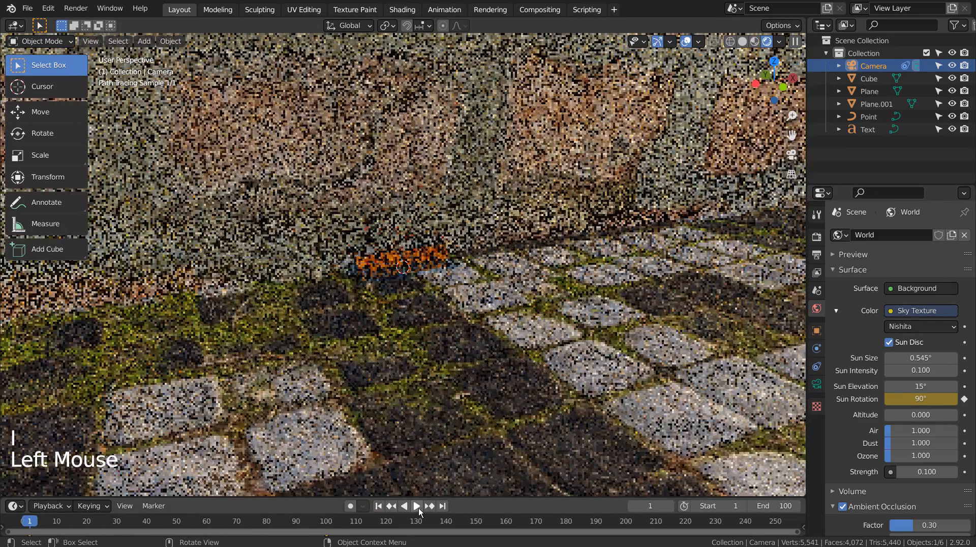
{"action": "left_click", "coordinate": [417, 506]}
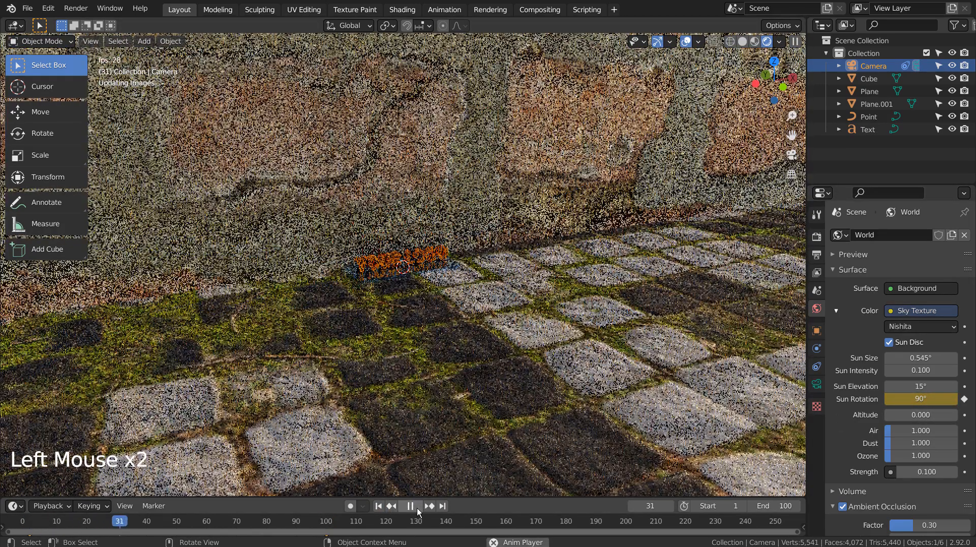
{"action": "left_click", "coordinate": [417, 507]}
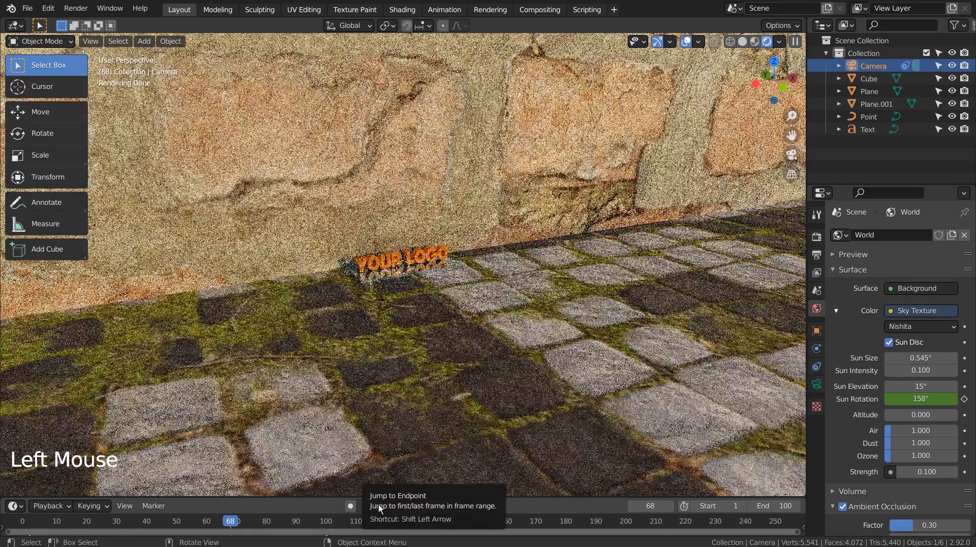
{"action": "left_click", "coordinate": [379, 506]}
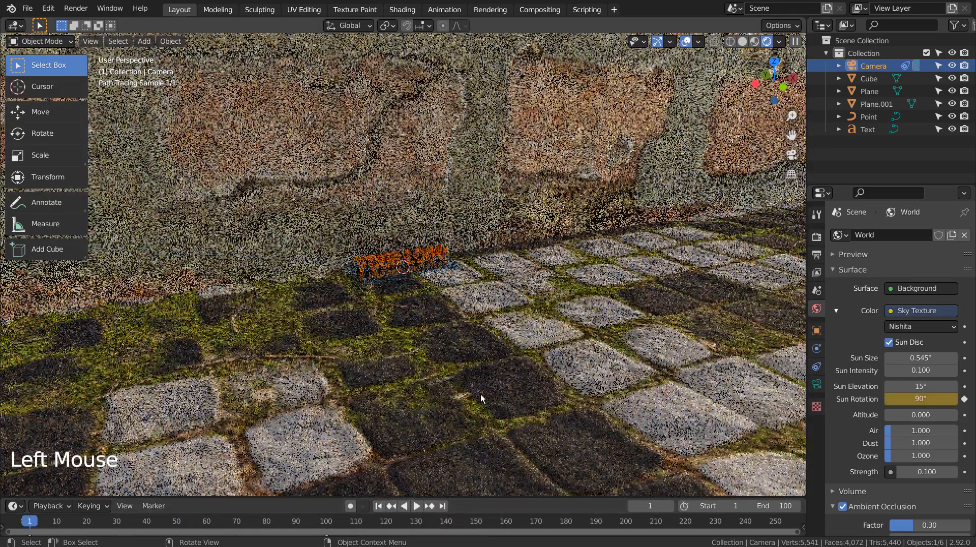
Look through the camera, check the lighting at frames 81 and 100, and return to frame 1.
{"action": "key", "text": "KP_0"}
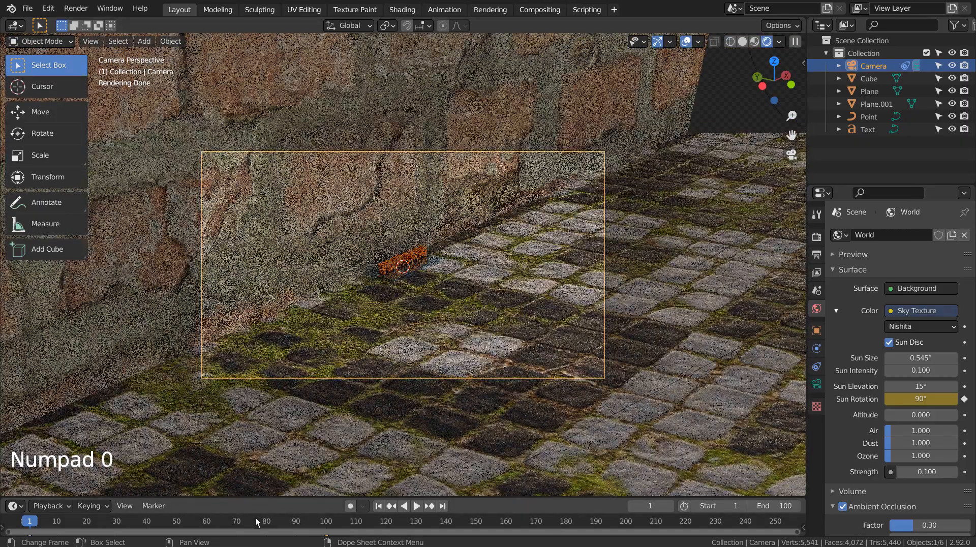
{"action": "left_click", "coordinate": [270, 519]}
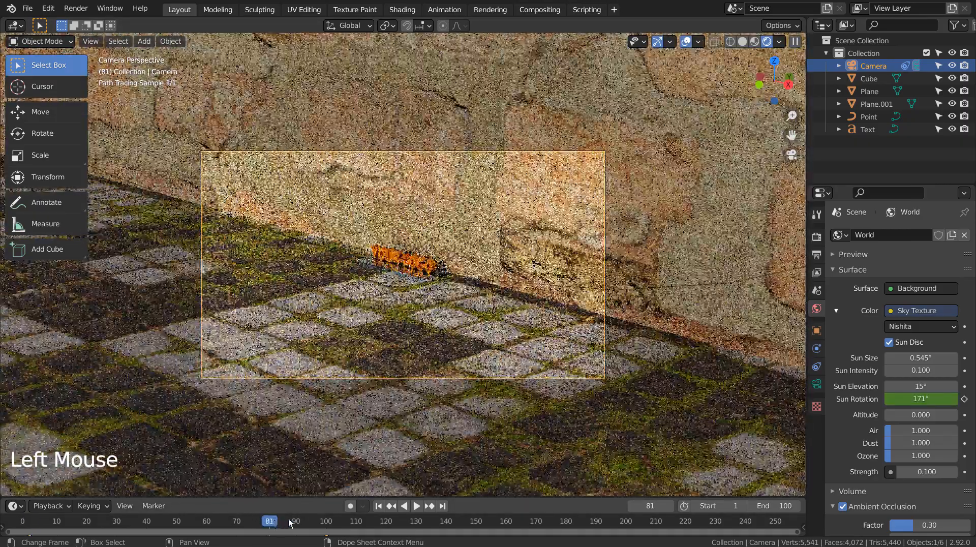
{"action": "left_click", "coordinate": [327, 522]}
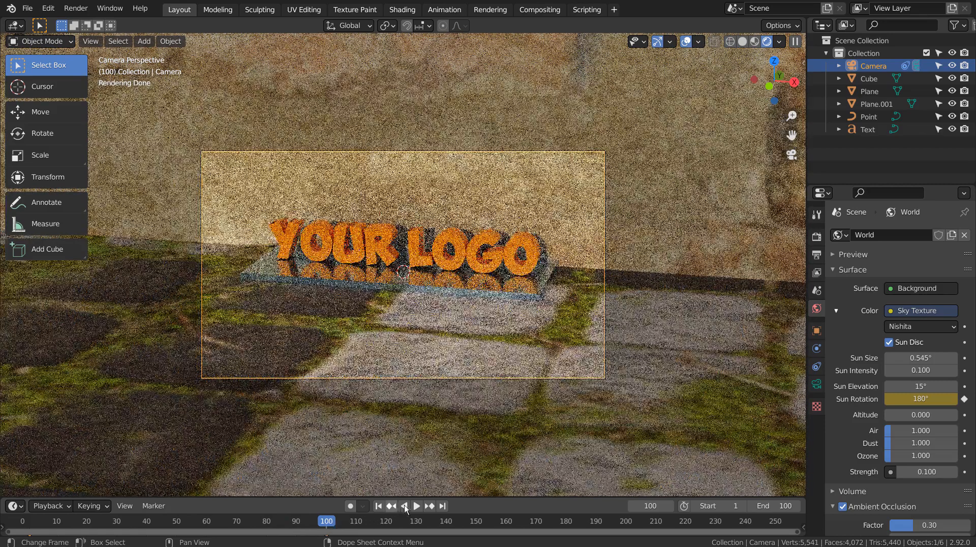
{"action": "left_click", "coordinate": [380, 505]}
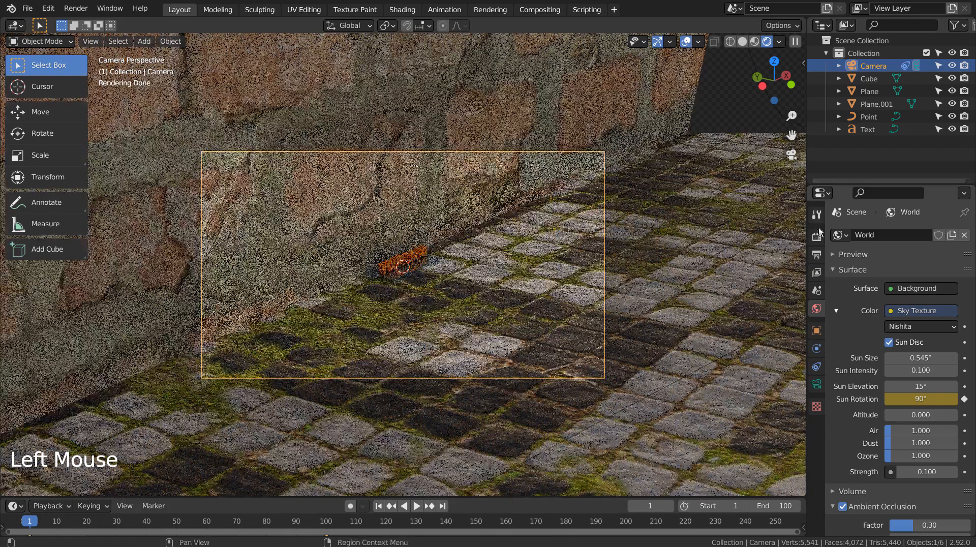
Save the file and set the Cycles render samples to 2.
{"action": "left_click", "coordinate": [816, 236]}
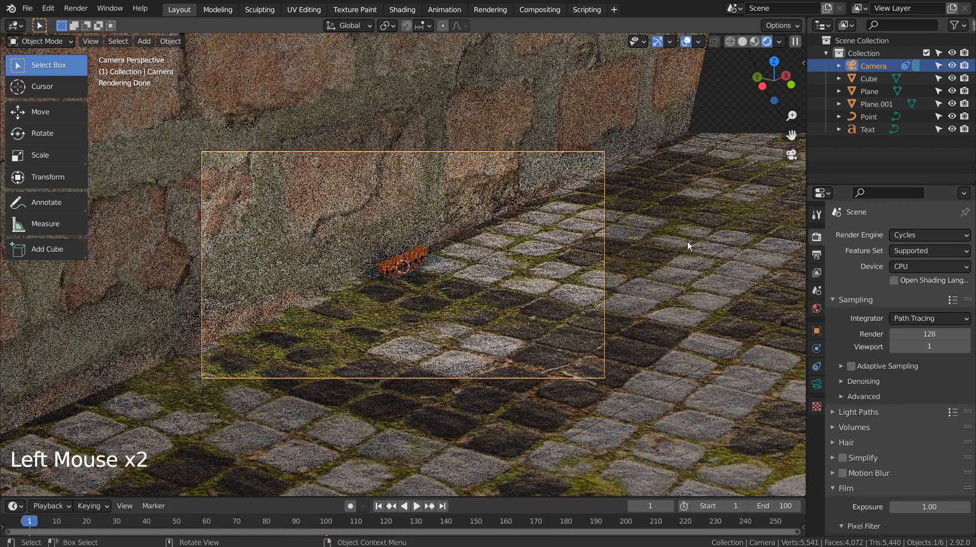
{"action": "key", "text": "ctrl+s"}
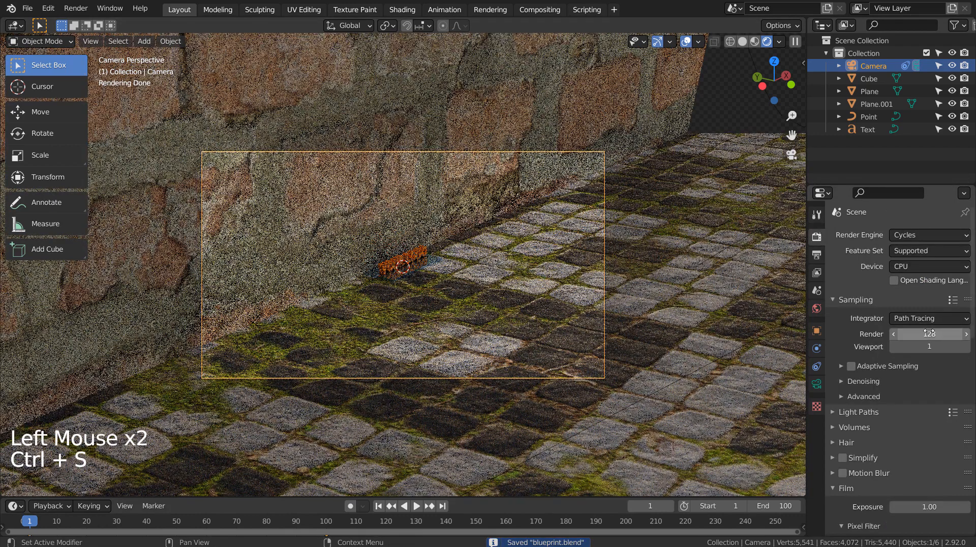
{"action": "left_click", "coordinate": [907, 334]}
{"action": "type", "text": "2"}
{"action": "key", "text": "Return"}
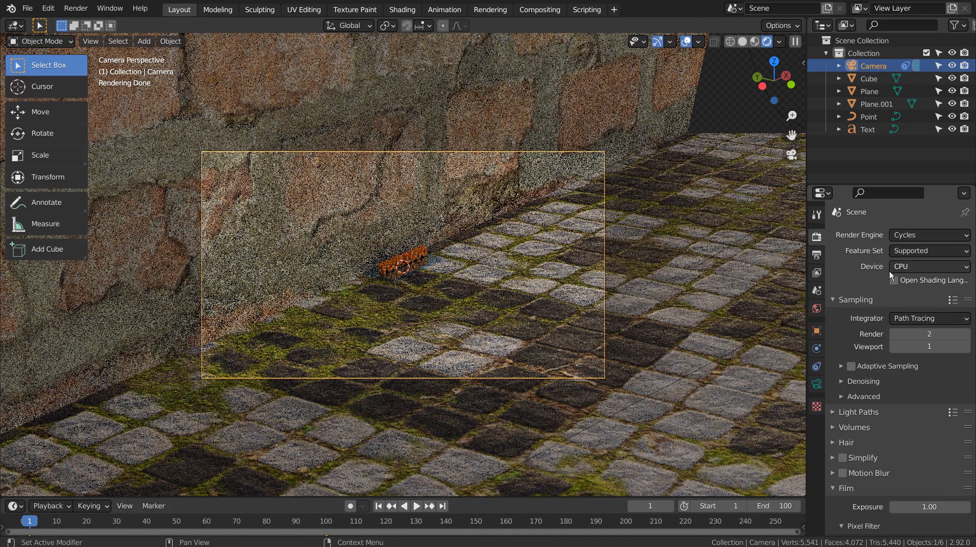
Set the output resolution percentage to 15%.
{"action": "left_click", "coordinate": [816, 254]}
{"action": "left_click", "coordinate": [922, 276]}
{"action": "type", "text": "15"}
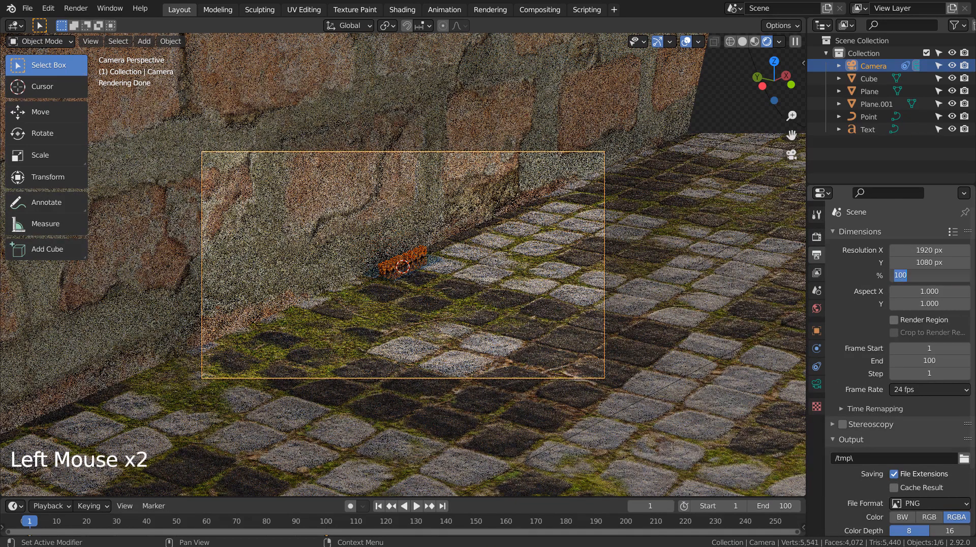
{"action": "key", "text": "Return"}
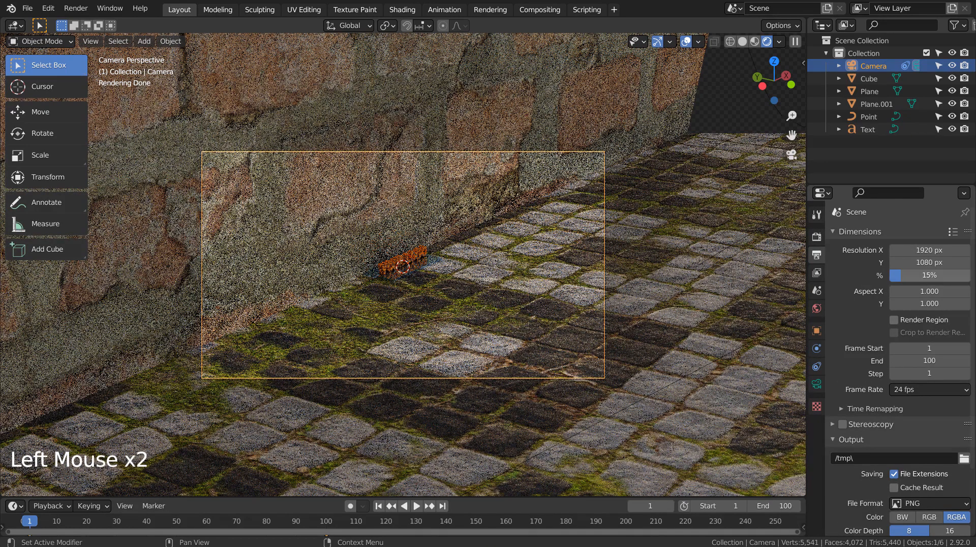
Switch the viewport to wireframe shading, save the file, and render a test image of frame 1.
{"action": "left_click", "coordinate": [729, 42]}
{"action": "left_click", "coordinate": [412, 230]}
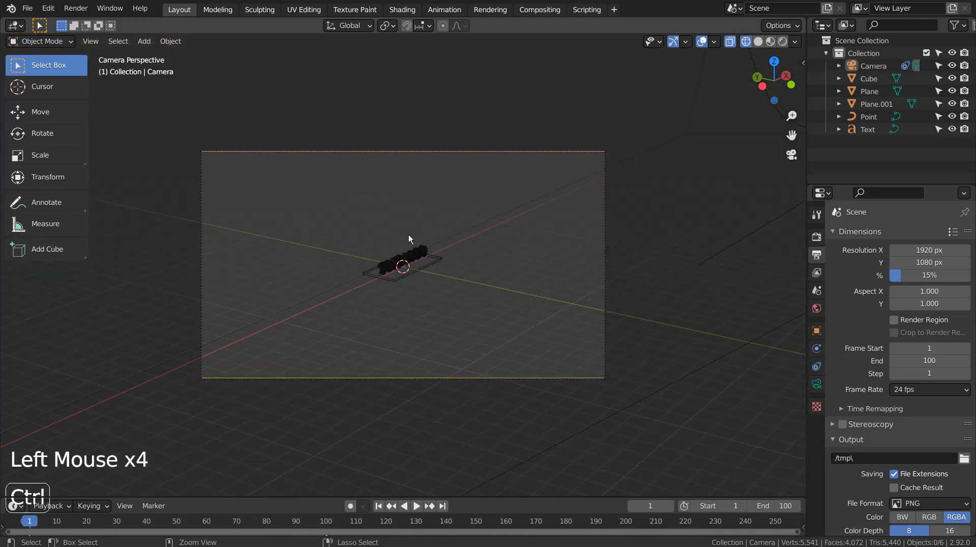
{"action": "key", "text": "ctrl+s"}
{"action": "key", "text": "F12"}
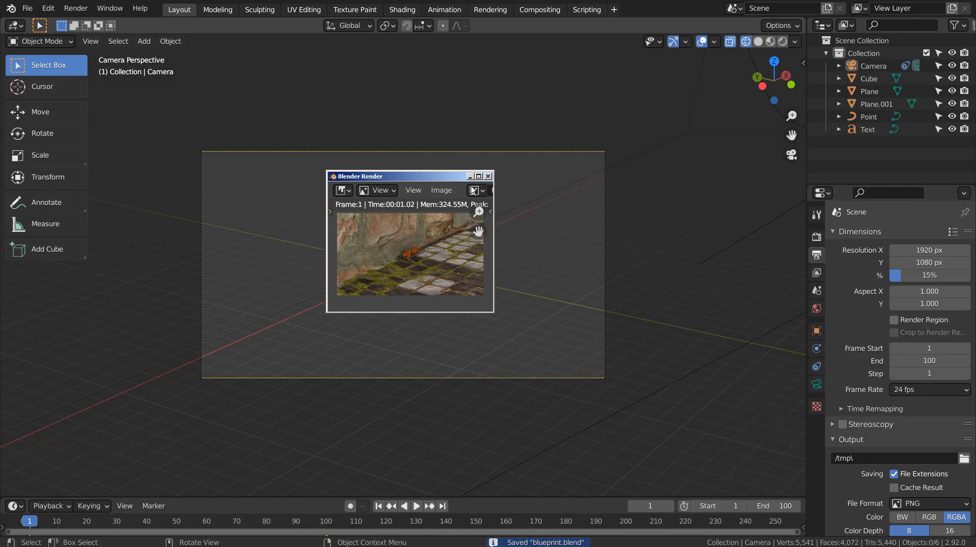
{"action": "left_click", "coordinate": [488, 176]}
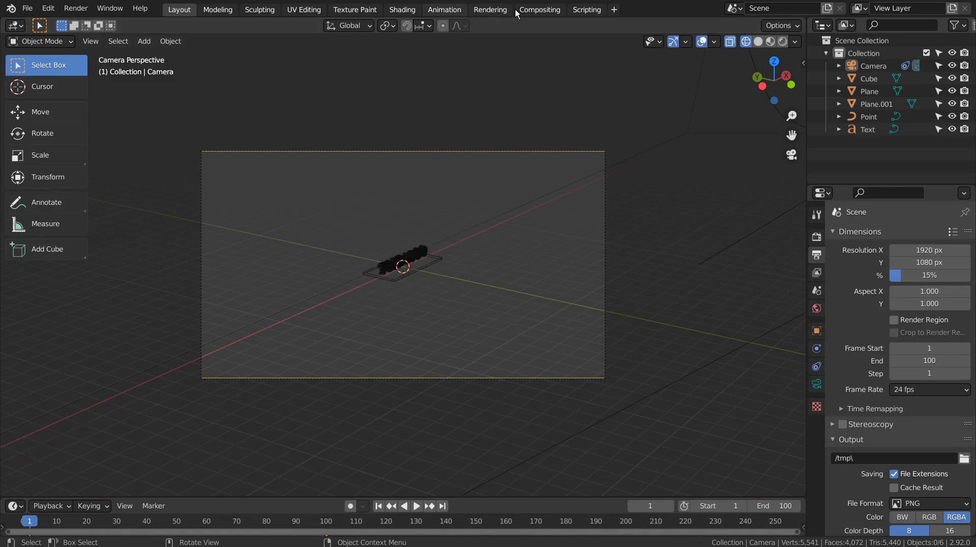
Disable the compositor's Use Nodes option, save the file, and render frame 1 again to check it.
{"action": "left_click", "coordinate": [540, 9]}
{"action": "left_click", "coordinate": [179, 9]}
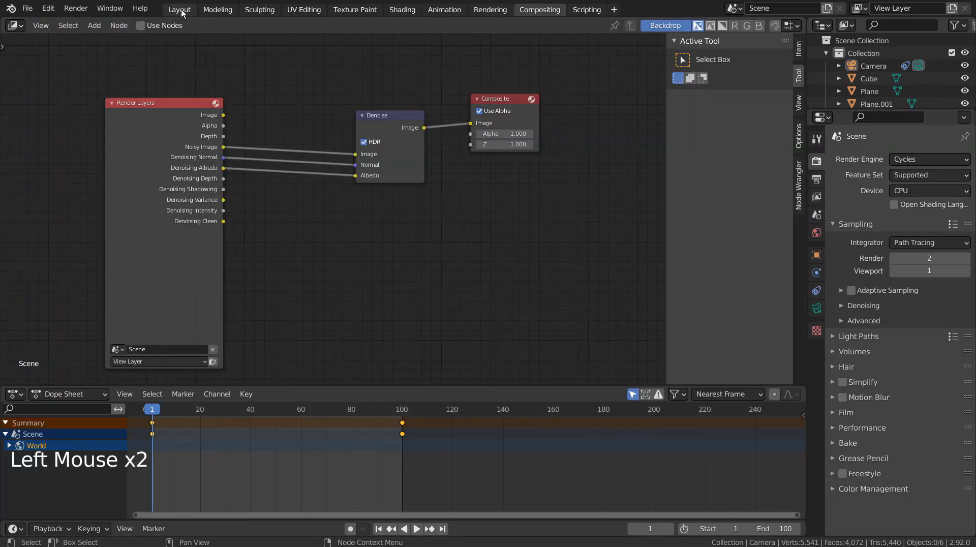
{"action": "left_click", "coordinate": [327, 118]}
{"action": "key", "text": "ctrl+s"}
{"action": "left_click", "coordinate": [498, 218]}
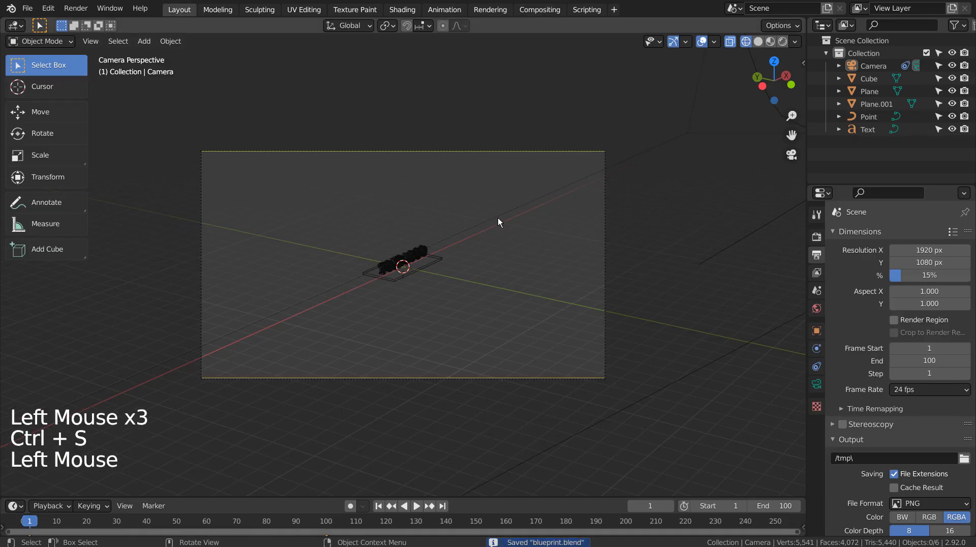
{"action": "key", "text": "F12"}
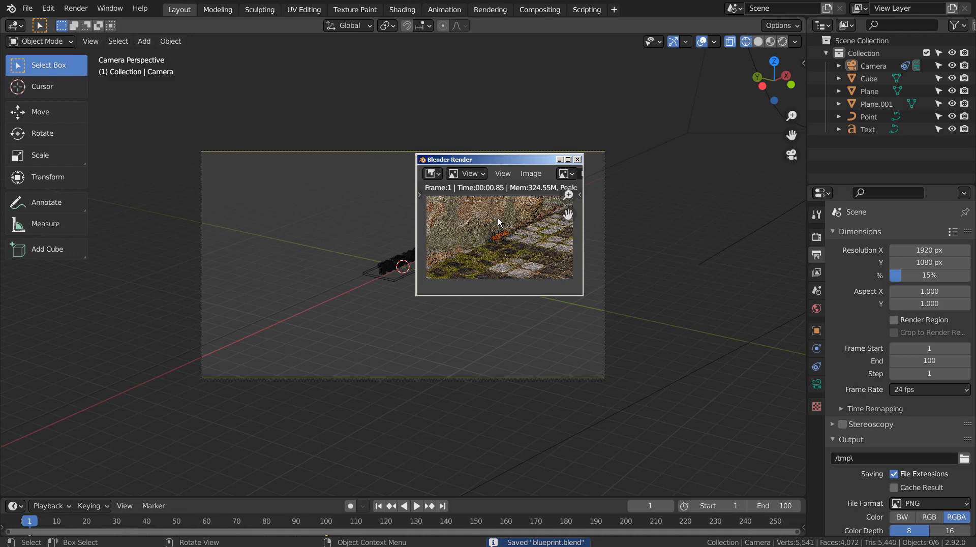
{"action": "left_click", "coordinate": [578, 159]}
Set the output path to /tmp\animation and the file format to FFmpeg Video.
{"action": "left_click", "coordinate": [76, 8]}
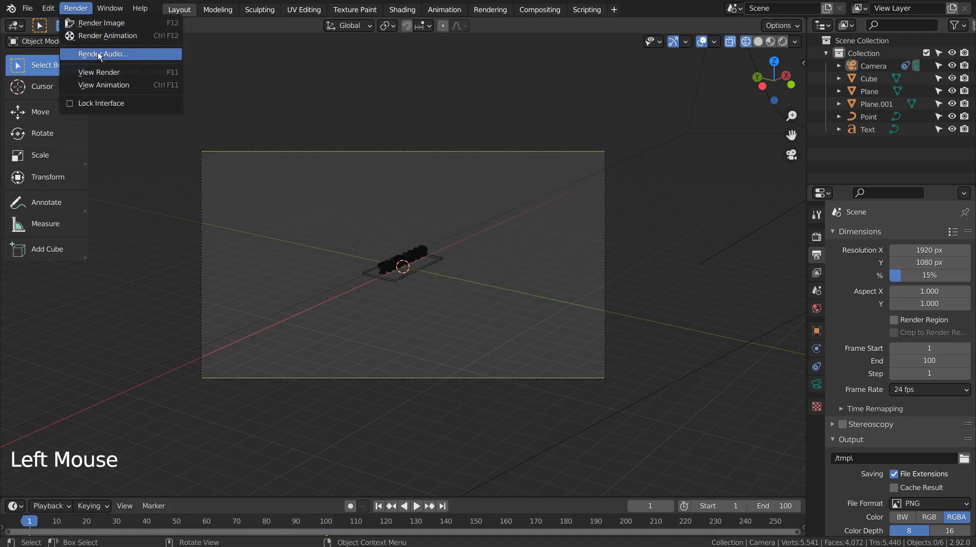
{"action": "double_click", "coordinate": [880, 456]}
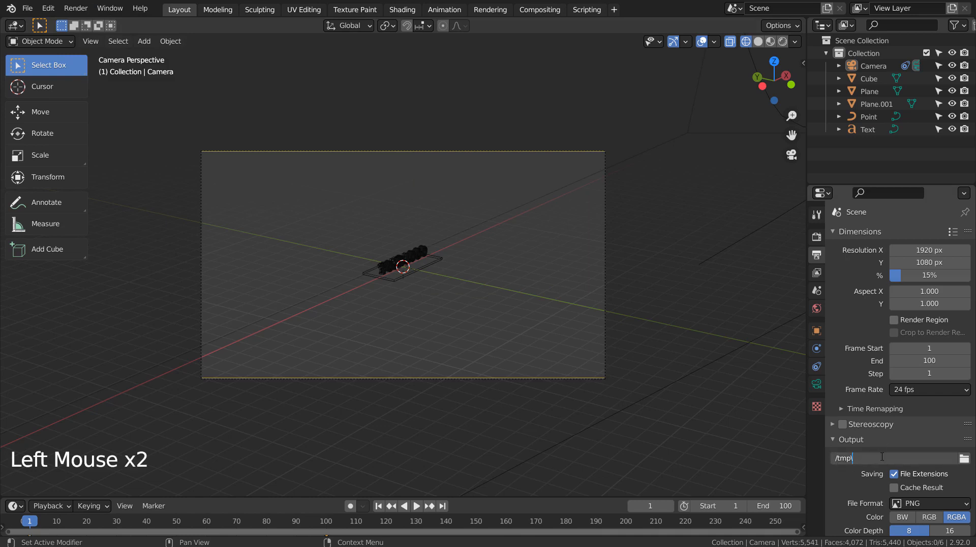
{"action": "type", "text": "animation"}
{"action": "key", "text": "Return"}
{"action": "left_click", "coordinate": [933, 503]}
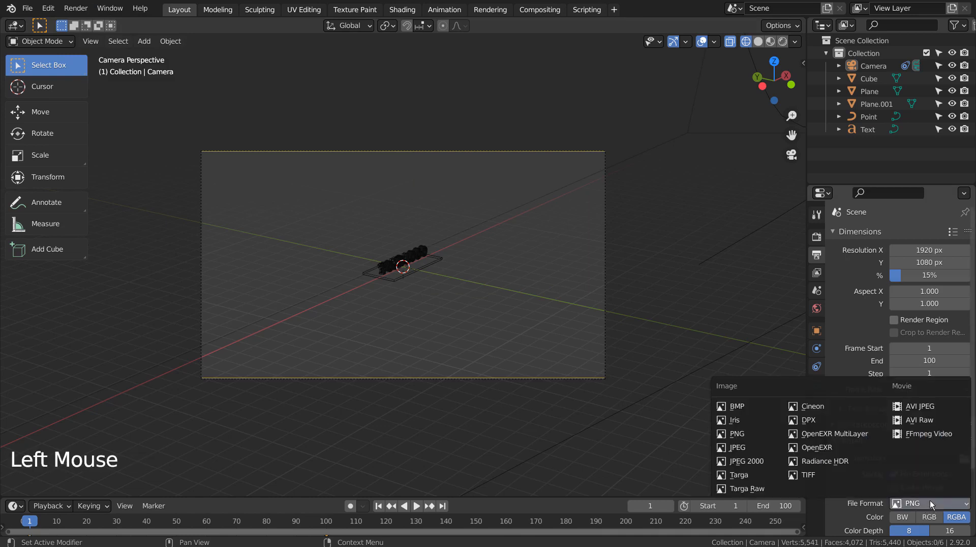
{"action": "left_click", "coordinate": [925, 434]}
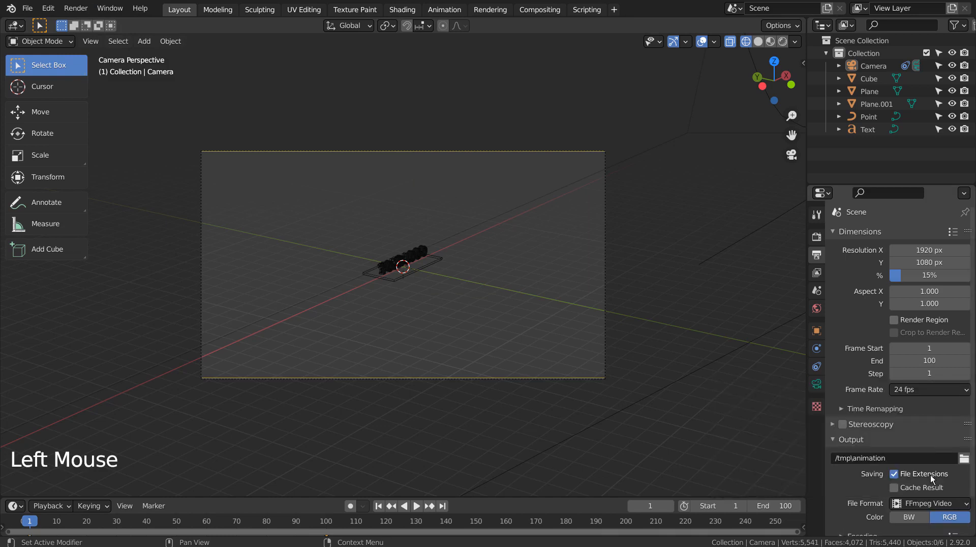
Render the animation, play the finished video in the media player, and close the player.
{"action": "left_click", "coordinate": [77, 9]}
{"action": "left_click", "coordinate": [107, 36]}
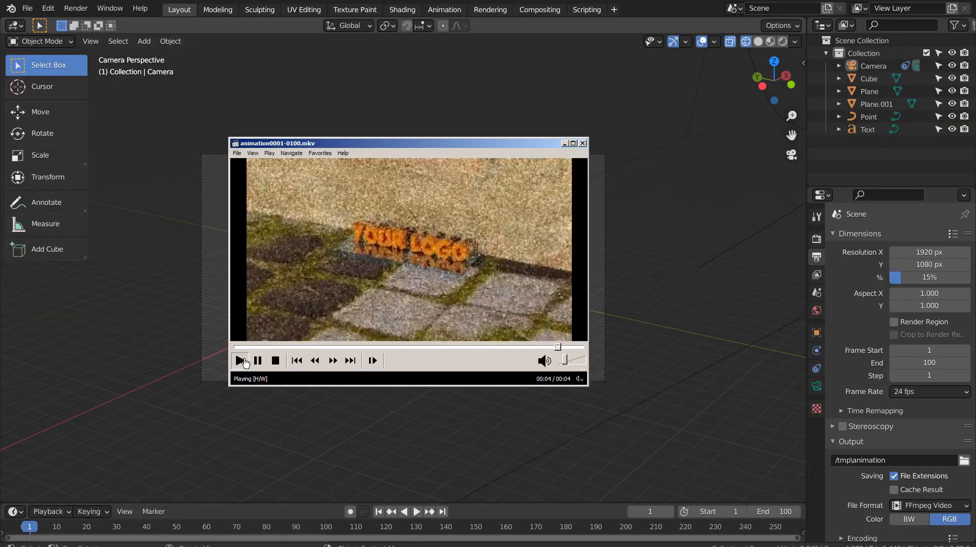
{"action": "left_click", "coordinate": [239, 361]}
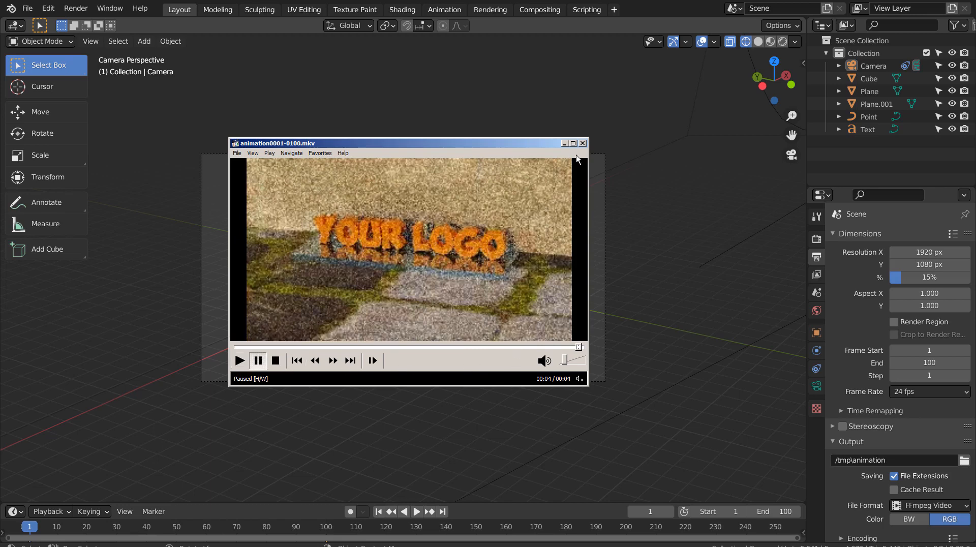
{"action": "left_click", "coordinate": [582, 142]}
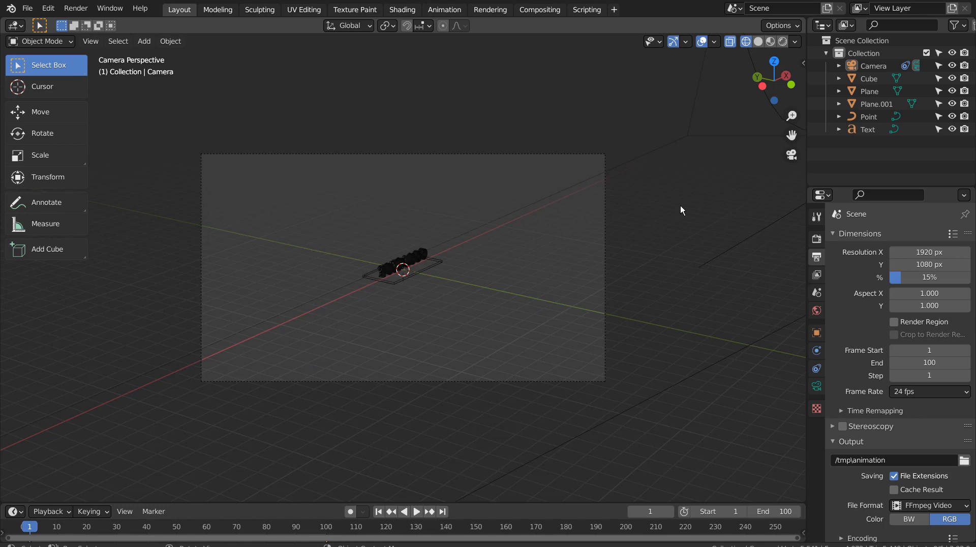
Go to frame 100 on the timeline and set the render resolution percentage to 100%.
{"action": "left_click", "coordinate": [619, 406]}
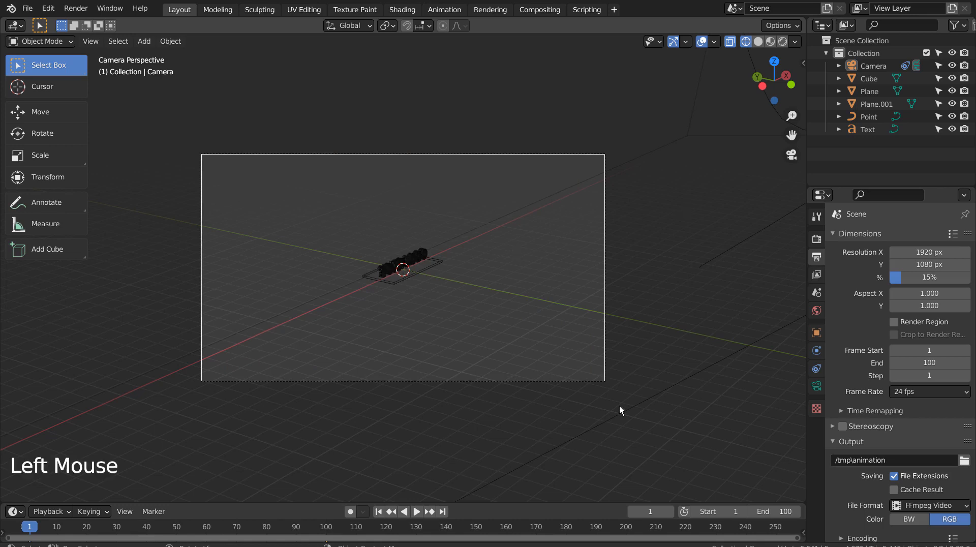
{"action": "left_click", "coordinate": [326, 527]}
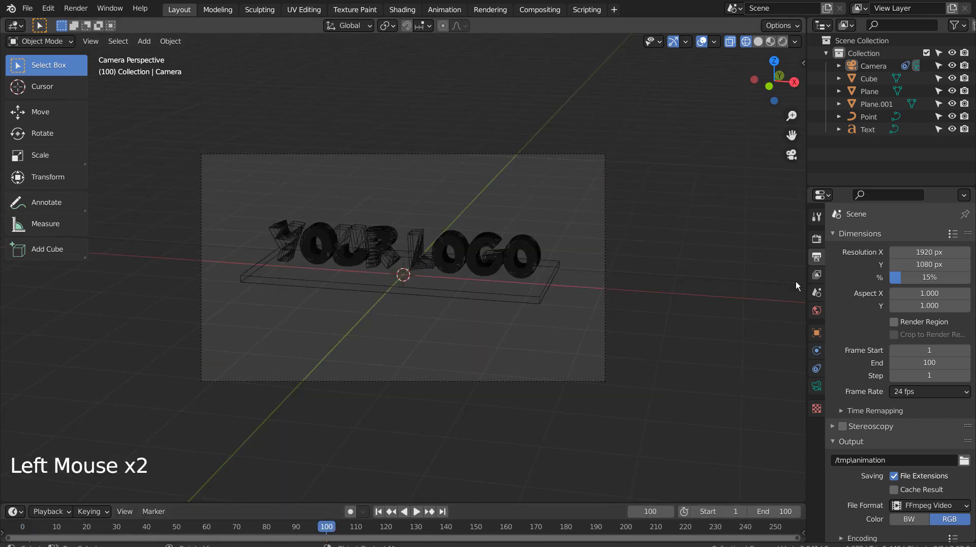
{"action": "left_click_drag", "start_coordinate": [906, 278], "coordinate": [968, 278]}
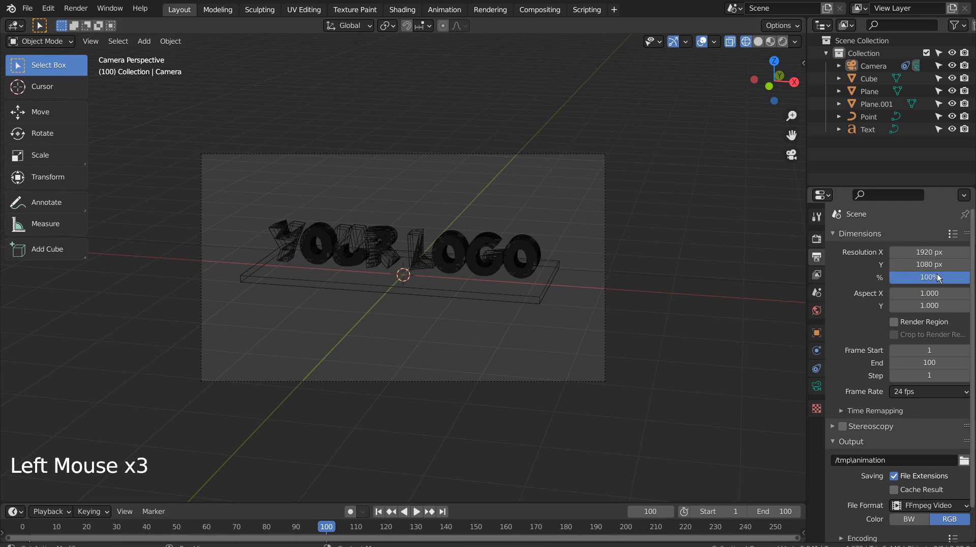
Set the Cycles render samples to 32, save the file, and render a still image of frame 100.
{"action": "left_click", "coordinate": [816, 239]}
{"action": "left_click", "coordinate": [926, 336]}
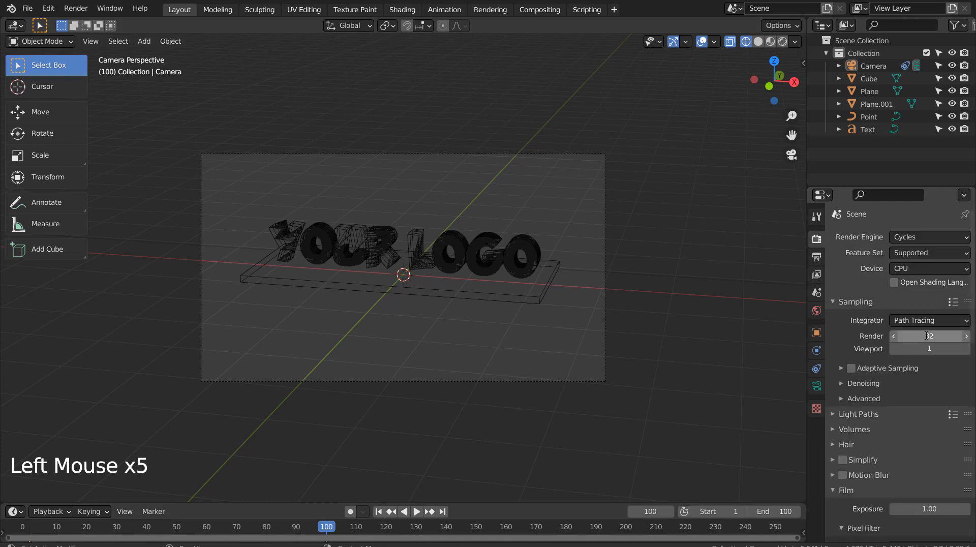
{"action": "left_click", "coordinate": [677, 226]}
{"action": "key", "text": "ctrl+s"}
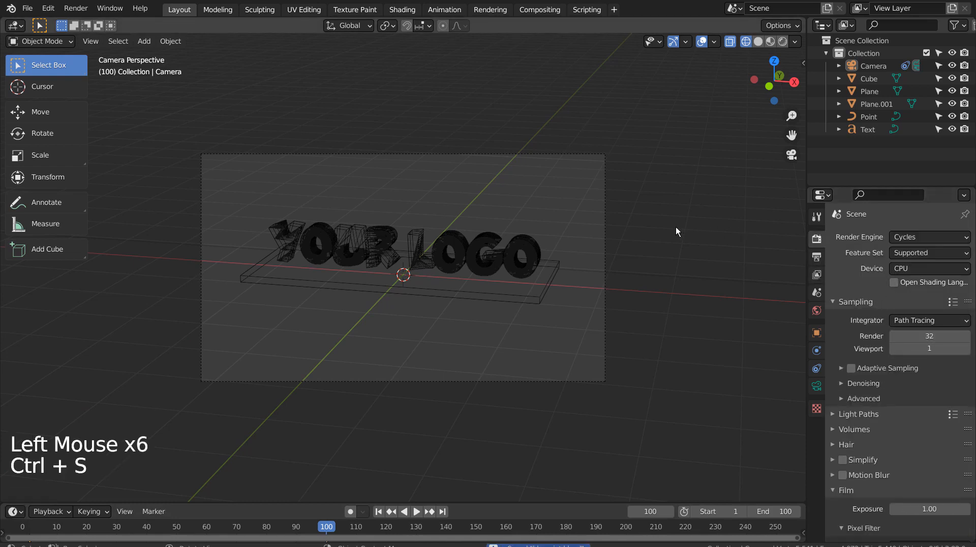
{"action": "key", "text": "F12"}
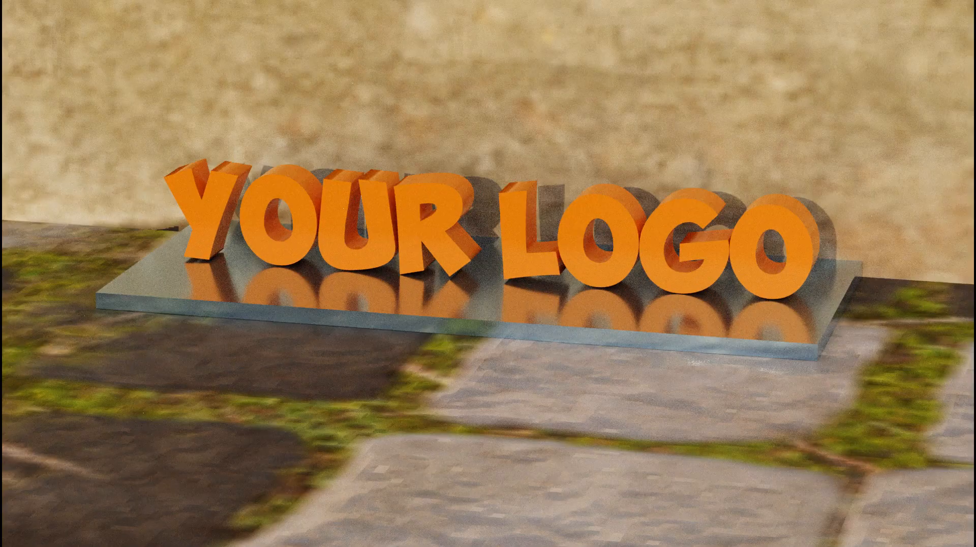